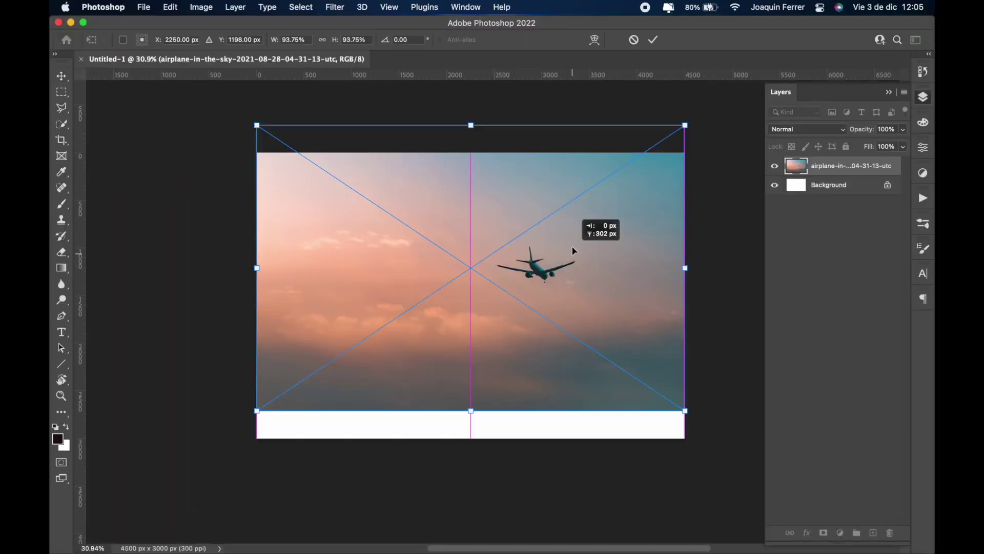
- Heal out the airplane and fade the flipped cloud copy into a soft reflection with a masked gradient
left_click_drag(488, 234, 569, 234)
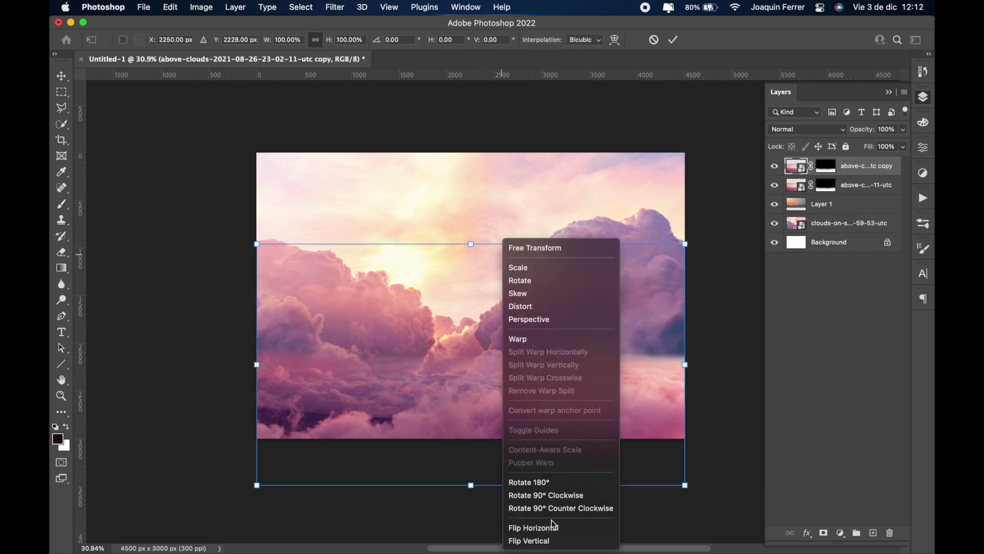
key("x")
left_click_drag(662, 402, 424, 409)
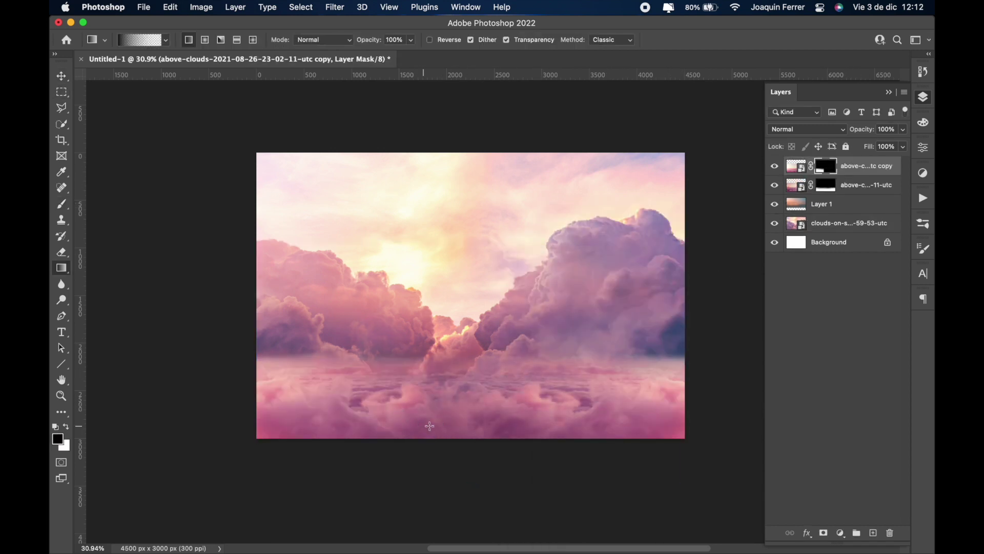
- Group the two cloud layers into a ground group, expand it, and give the group a mask
left_click(861, 185, "shift")
key("super+g")
left_click(788, 164)
left_click(824, 534)
key("b")
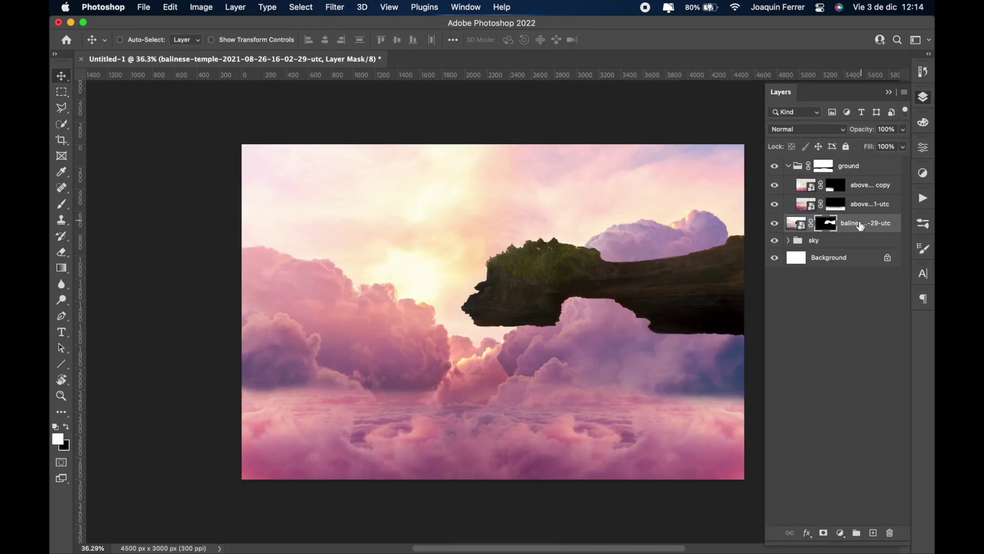
- Paint out the reflection under the island in black at low brush opacity
key("x")
left_click_drag(616, 403, 520, 394)
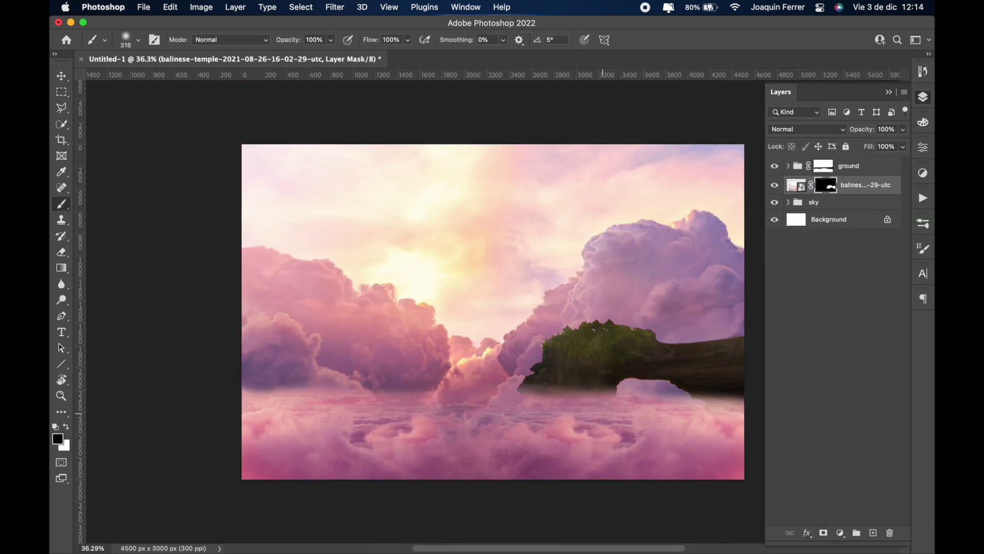
right_click(636, 400)
key("2")
key("8")
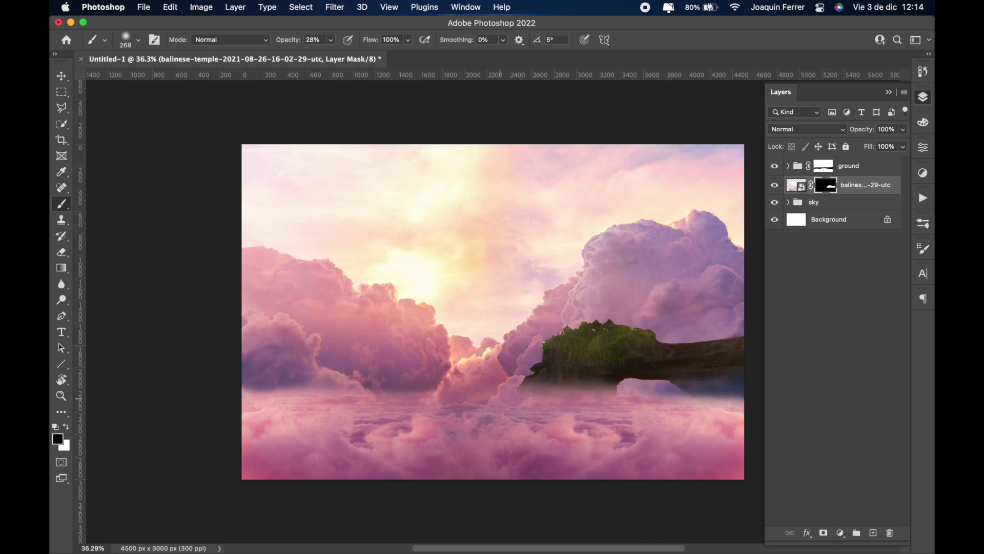
key("Return")
key("x")
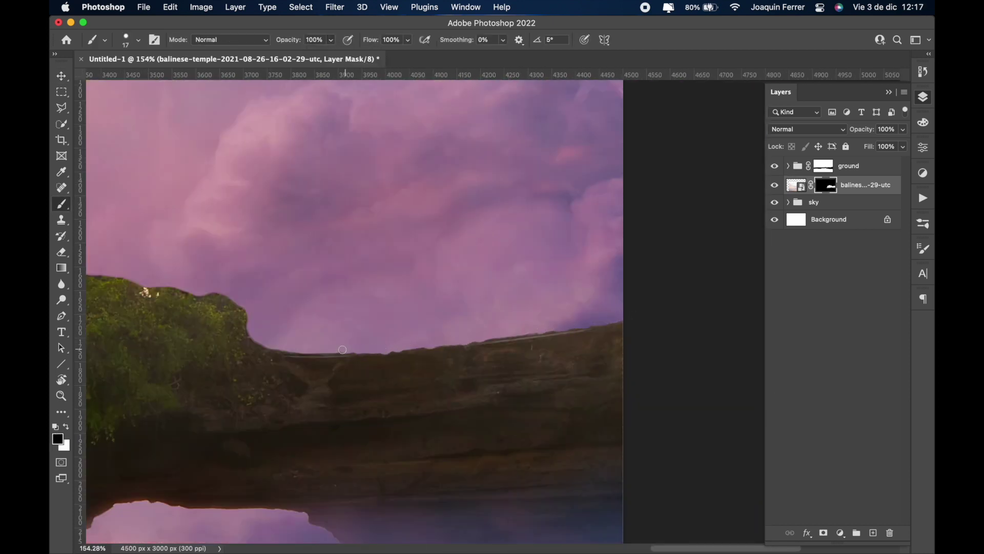
- Paint out the white specks along the temple cliff's edge with a small brush
scroll(354, 308, "left", 4)
scroll(282, 281, "left", 10)
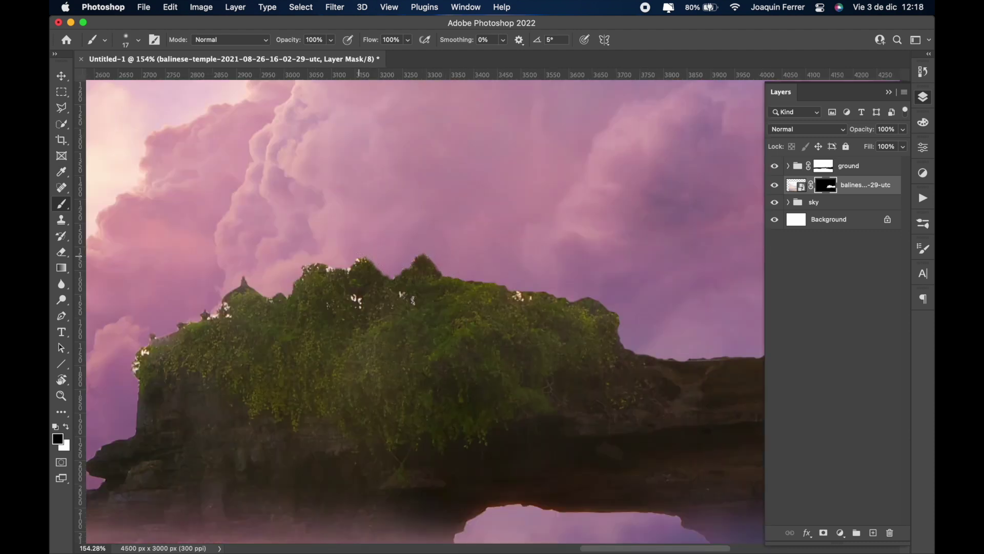
scroll(307, 277, "left", 5)
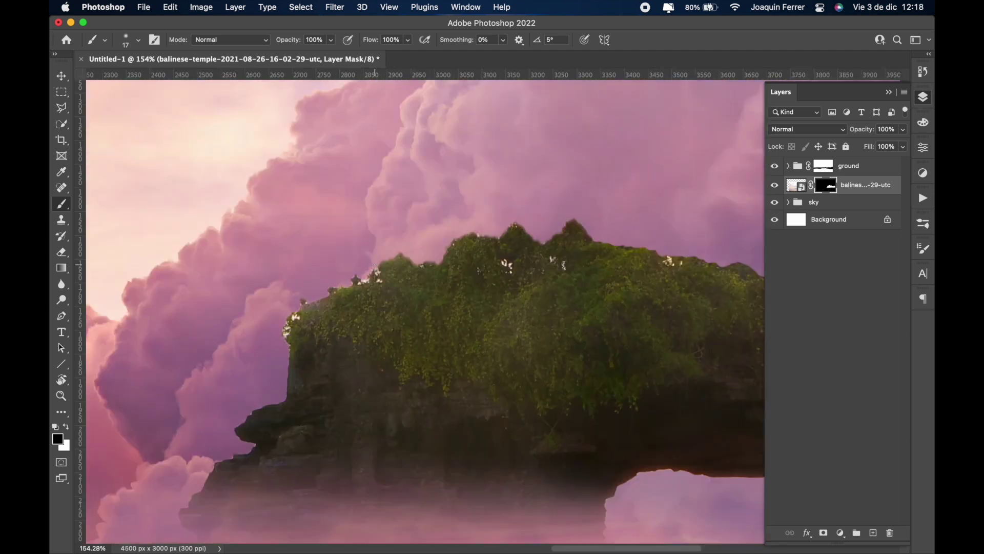
right_click(334, 288)
left_click(294, 319)
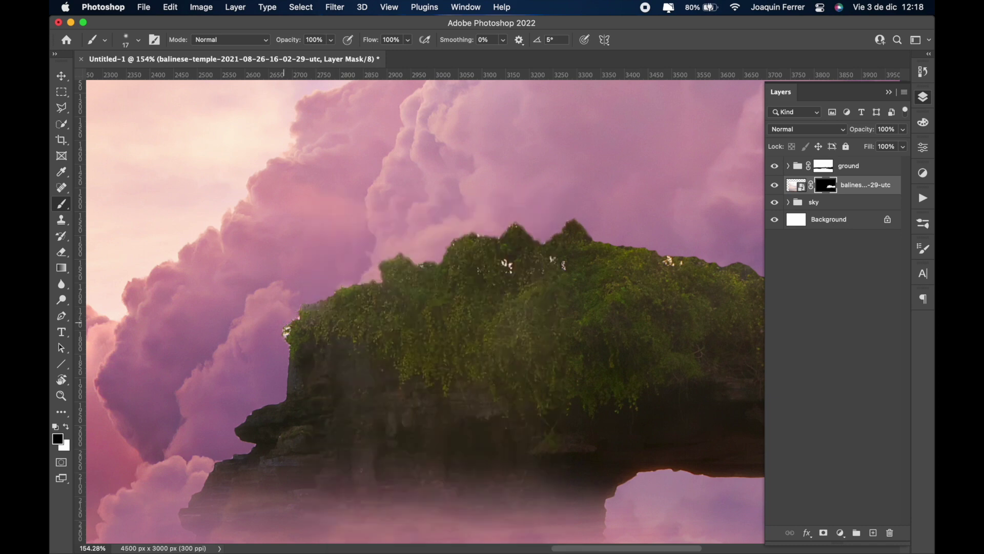
scroll(282, 334, "up", 5)
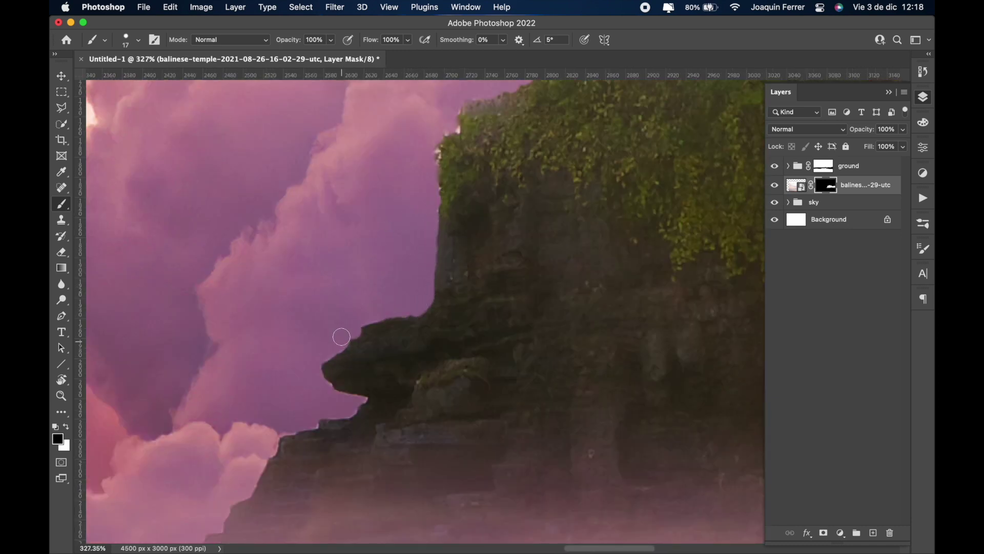
scroll(342, 337, "down", 2)
scroll(341, 336, "left", 1)
- Fit the image on screen and save the composite as monks.psd
key("super+0")
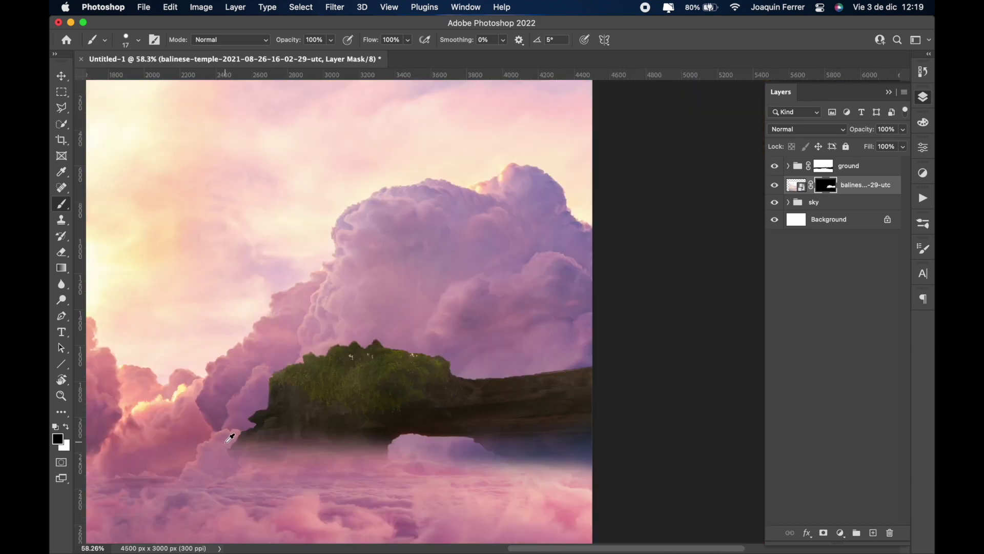
key("v")
key("super+shift+s")
type("monks")
key("Return")
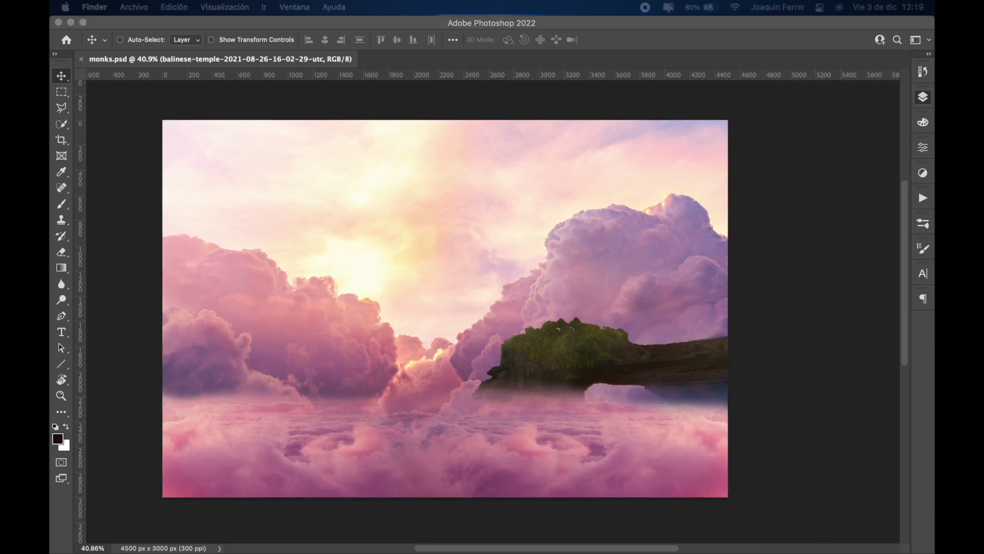
- Brush a Quick Selection over the Meteora rock pillars, including their lower edges
right_click(61, 123)
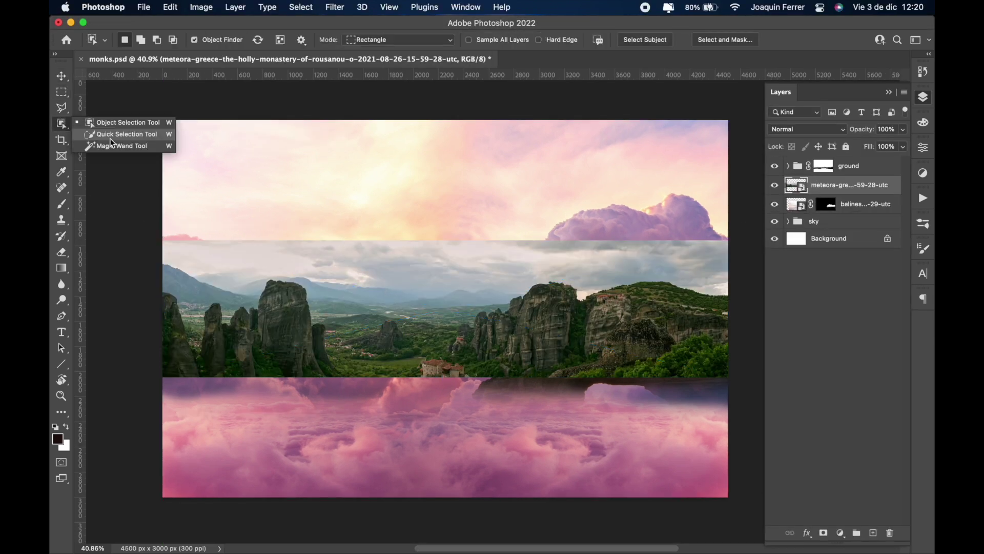
left_click(157, 136)
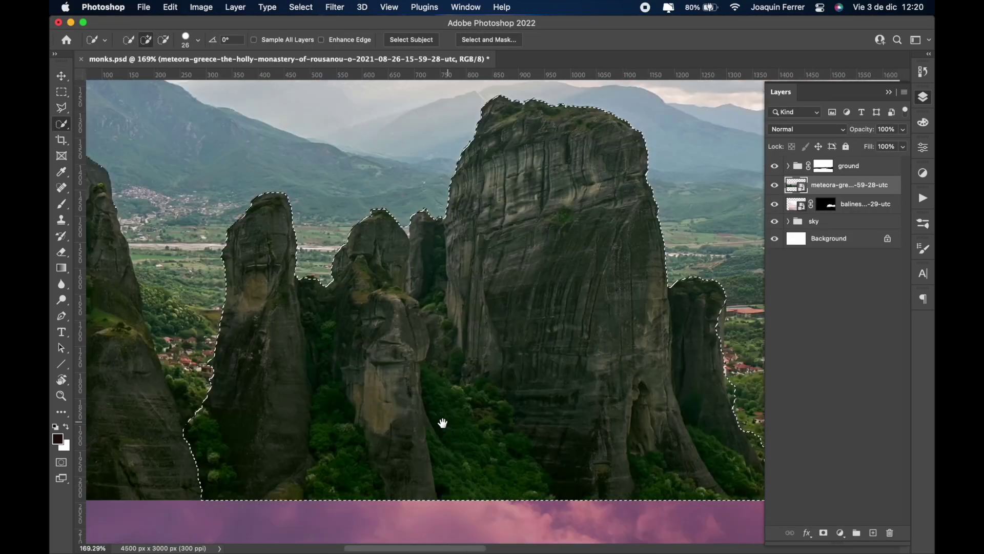
left_click_drag(443, 423, 513, 411)
- Refine the rock selection around the lower ground with the Polygonal Lasso
key("l")
scroll(629, 440, "up", 5)
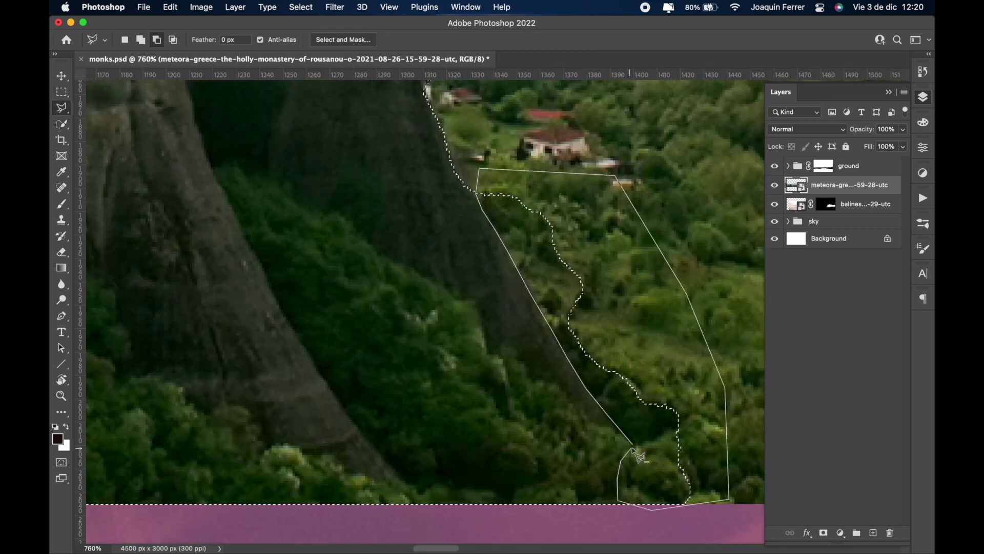
scroll(634, 450, "up", 5)
scroll(434, 208, "up", 5)
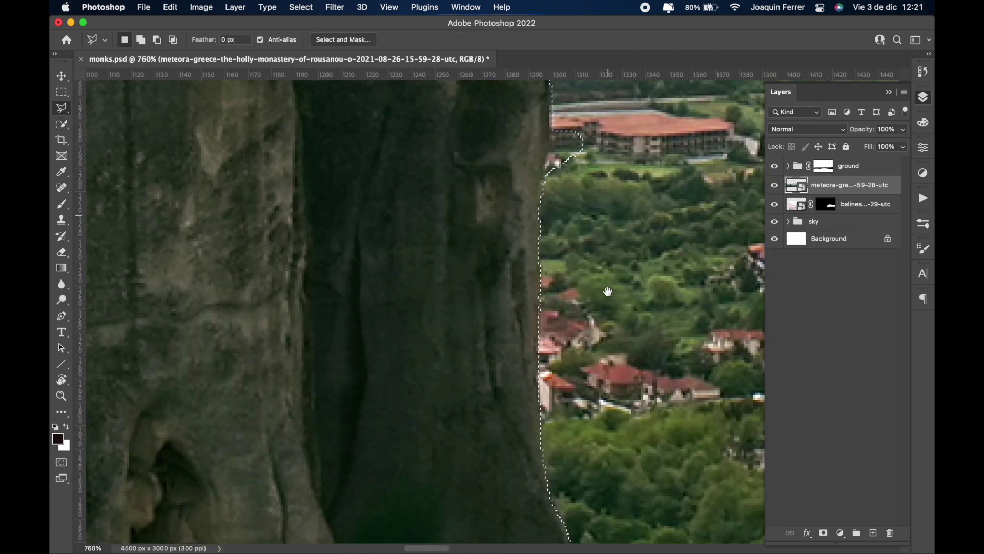
scroll(513, 256, "up", 5)
scroll(673, 323, "left", 10)
scroll(673, 323, "left", 10)
scroll(494, 176, "left", 10)
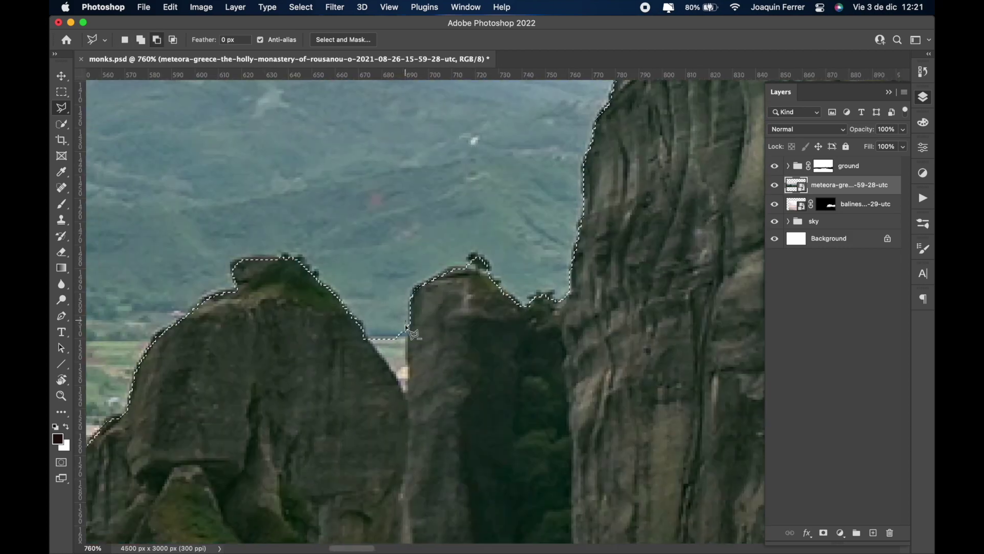
scroll(484, 196, "down", 5)
scroll(485, 197, "left", 10)
scroll(462, 185, "down", 5)
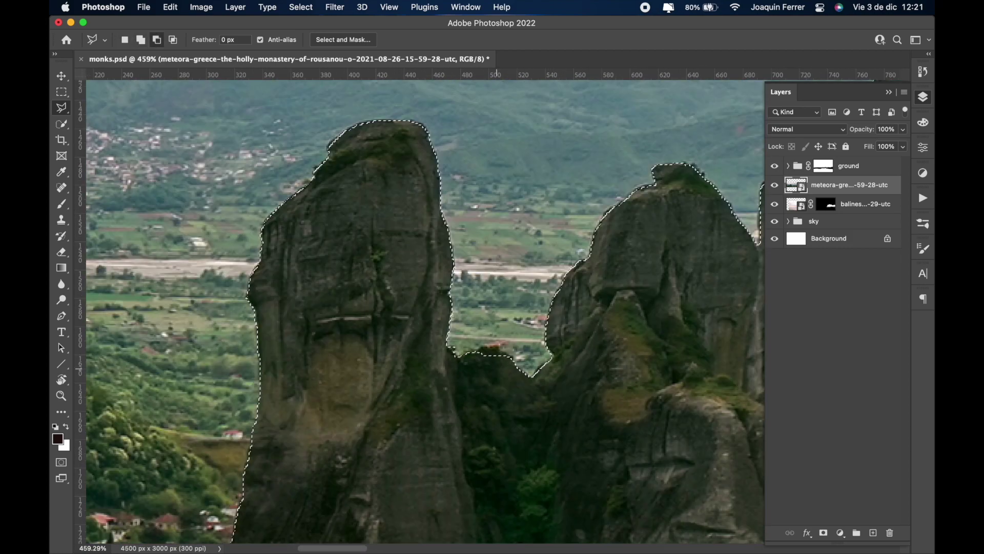
scroll(436, 169, "up", 5)
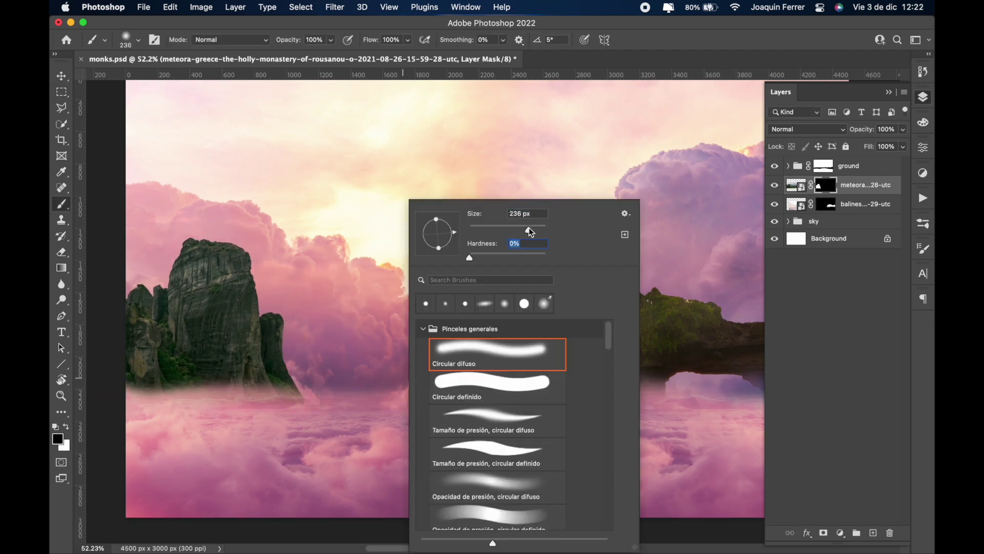
key("alt+bracketright")
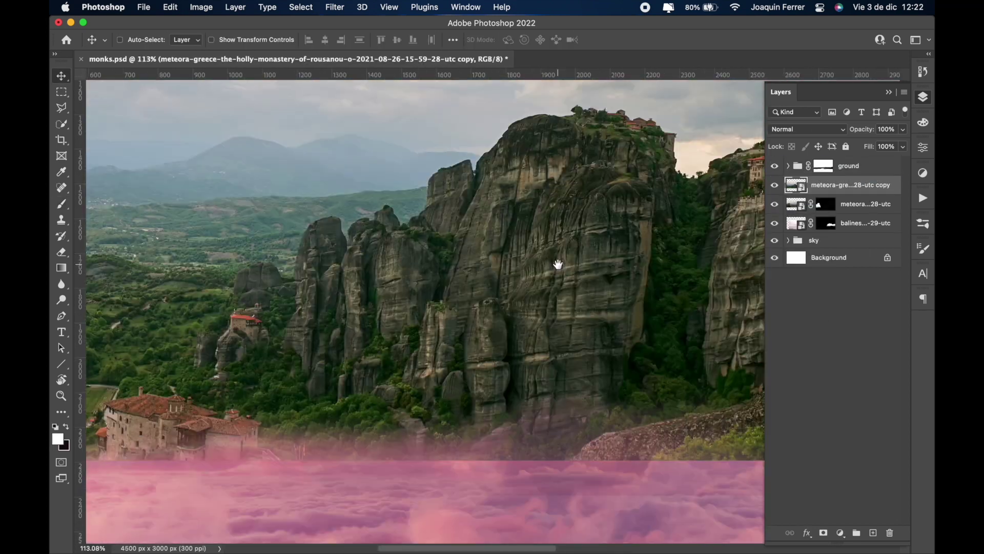
left_click_drag(570, 367, 656, 417)
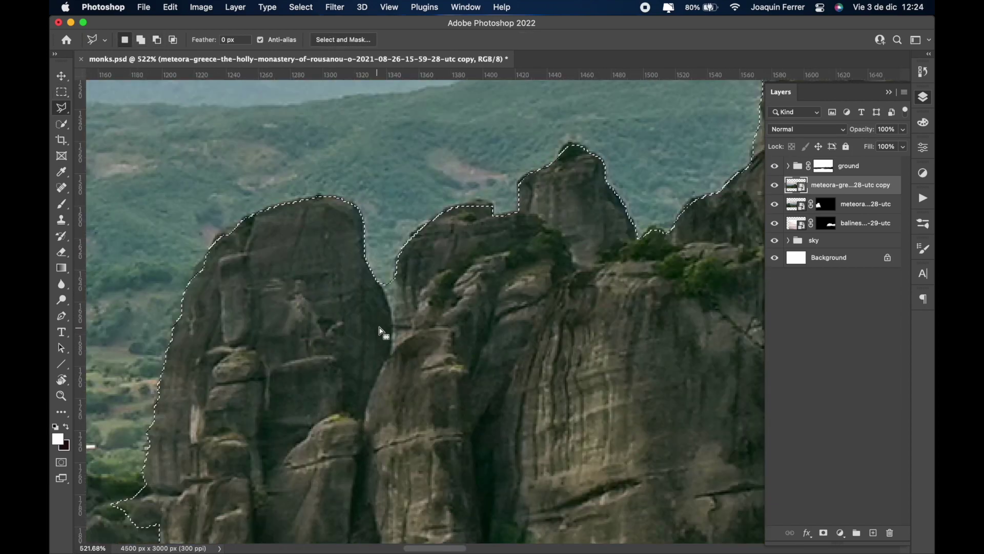
- Move the central rock copy up against the temple arch
key("b")
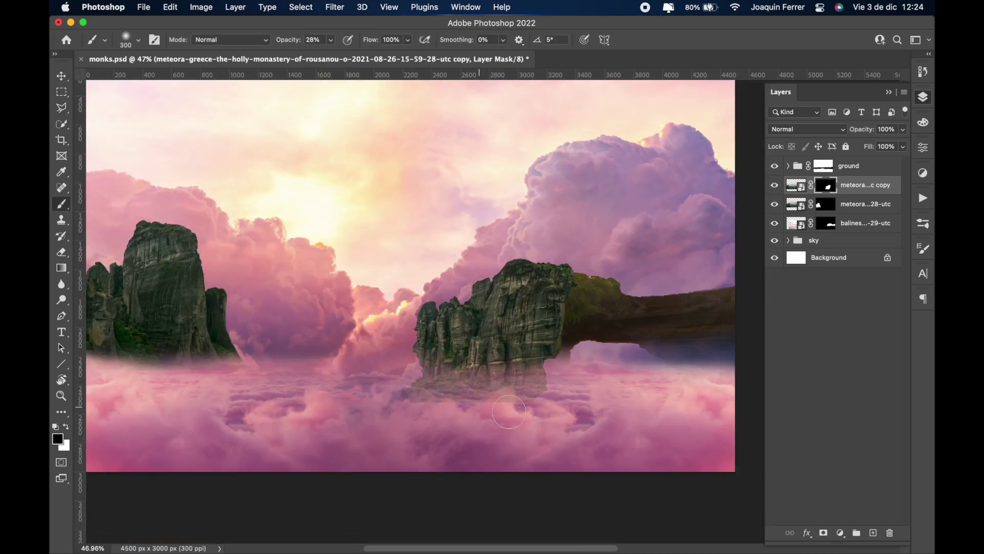
scroll(635, 349, "up", 5)
left_click_drag(478, 198, 456, 184)
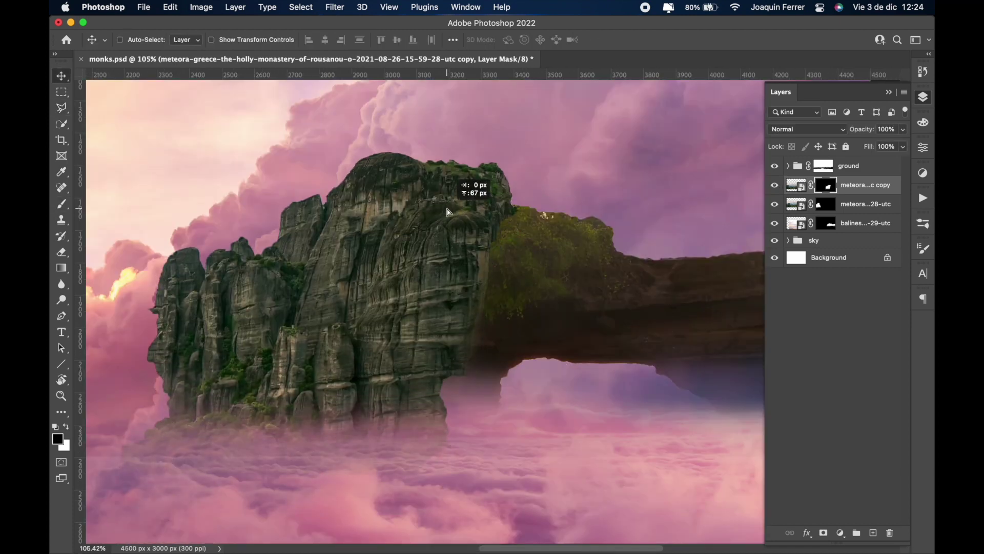
- Blend the rock's base into the clouds with a low-opacity, smaller black brush on its mask
key("x")
key("3")
key("3")
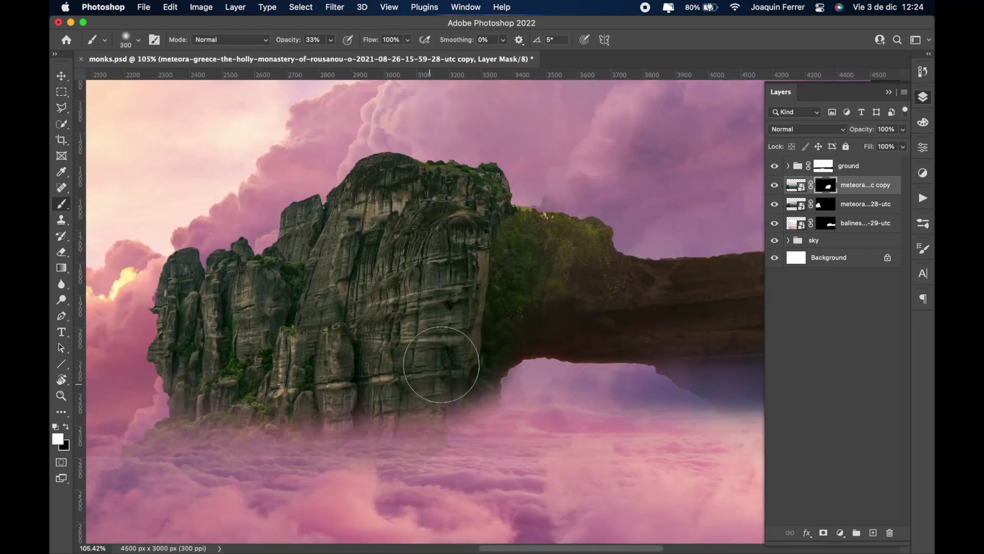
left_click_drag(441, 364, 456, 379)
right_click(659, 197)
key("Return")
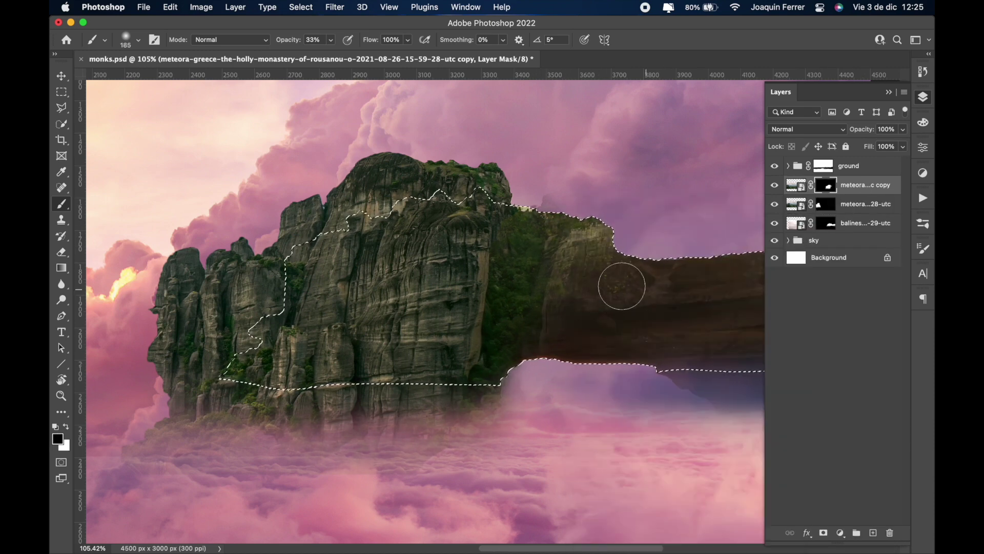
key("ctrl+d")
key("m")
key("x")
scroll(567, 351, "down", 2)
scroll(567, 352, "down", 5)
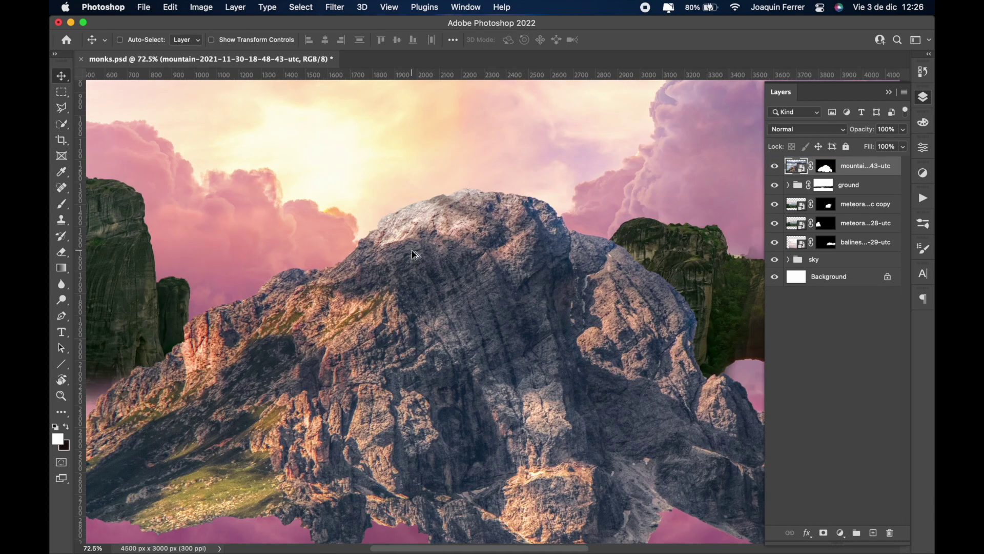
- Outline the mountain with the Polygonal Lasso and mask it to that area
key("l")
scroll(636, 270, "up", 5)
scroll(370, 300, "left", 10)
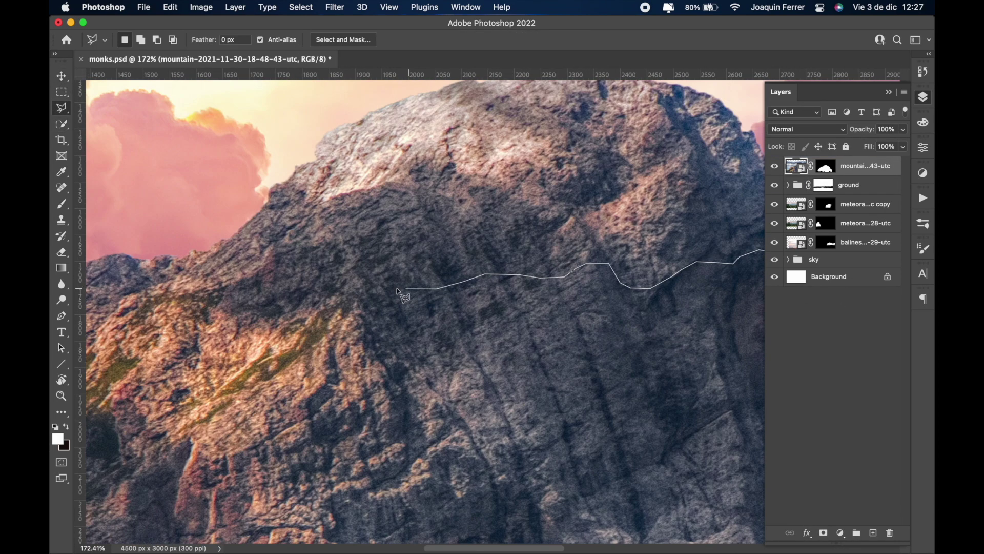
scroll(139, 299, "down", 5)
double_click(420, 163)
key("Delete")
key("ctrl+minus")
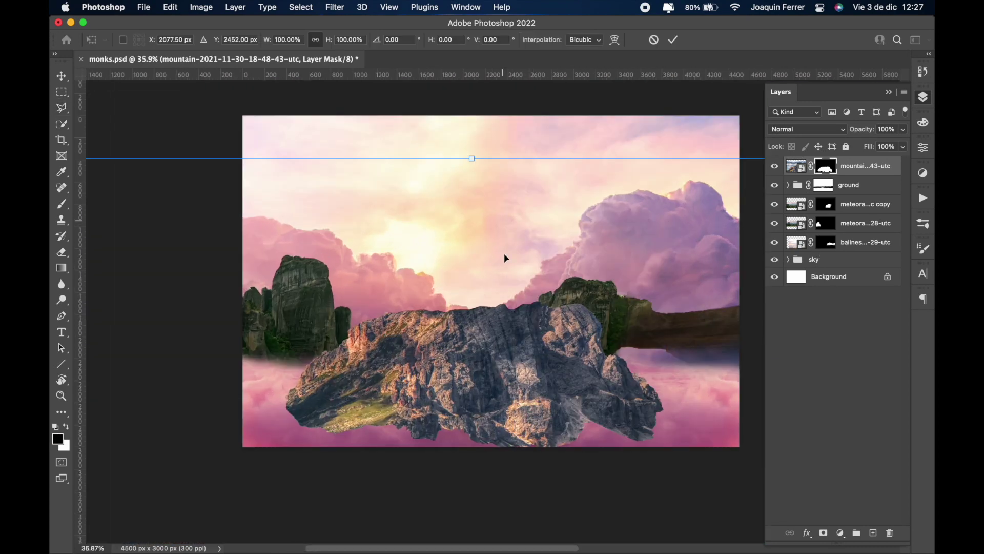
- Shrink the mountain to the bottom centre, group it with a mask, and soften its base into the clouds
key("ctrl+t")
left_click_drag(539, 324, 569, 354)
key("Return")
key("ctrl+0")
key("ctrl+g")
left_click(824, 532)
key("b")
left_click_drag(506, 395, 345, 444)
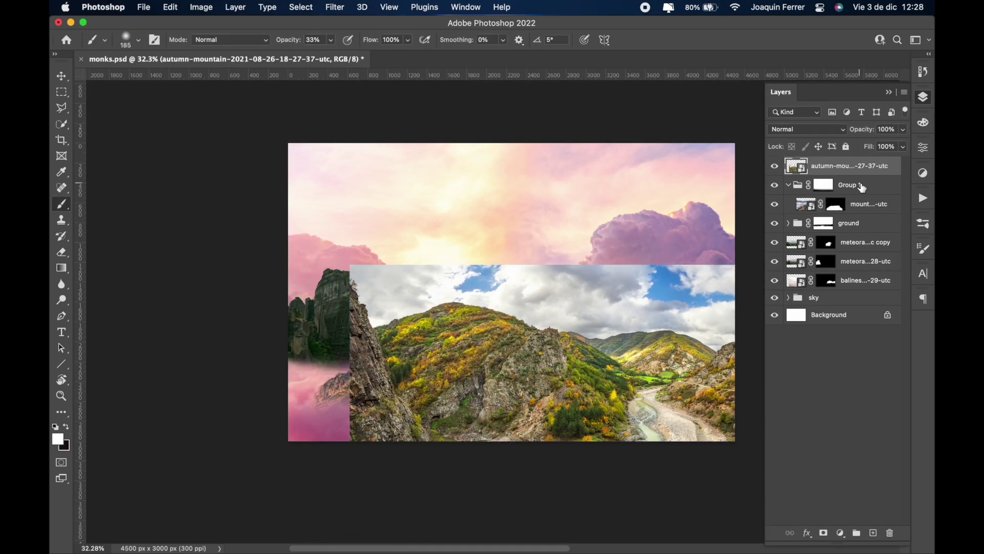
- Mask the autumn mountain and rotate and scale it into place at right
left_click(824, 533)
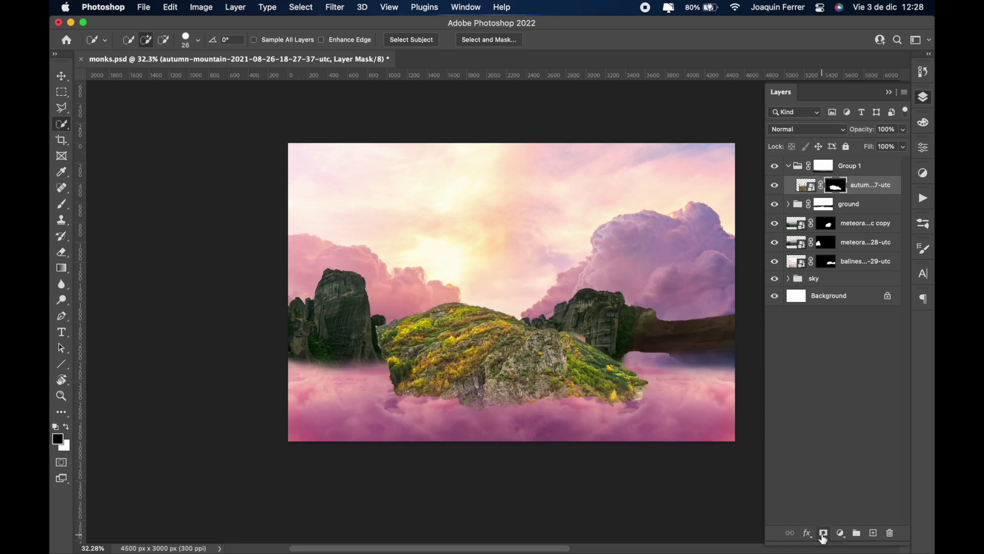
key("ctrl+t")
left_click_drag(502, 354, 561, 383)
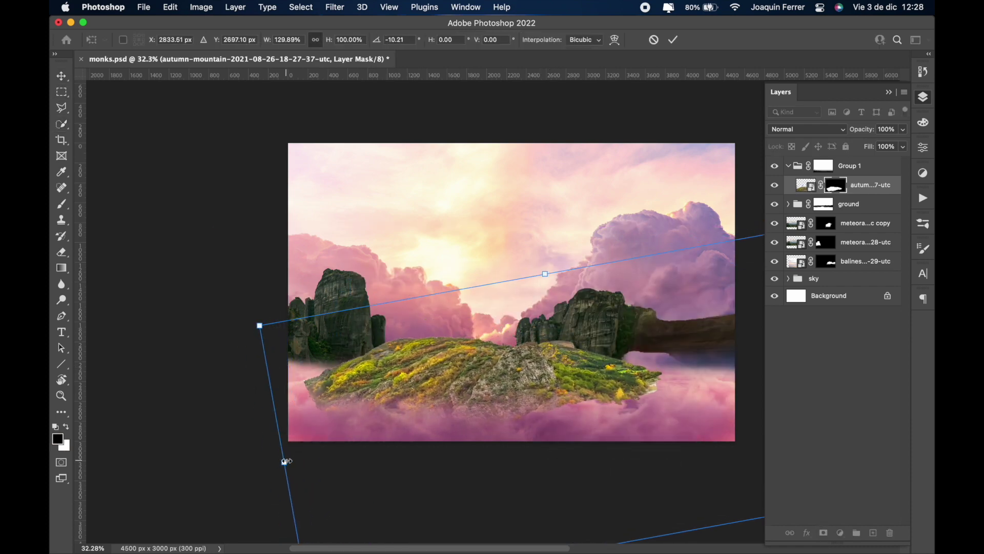
key("Return")
- Group the three mountain layers and shift the right mountain further right
key("v")
left_click(867, 223)
left_click(867, 264, "shift")
key("ctrl+g")
left_click_drag(707, 264, 759, 264)
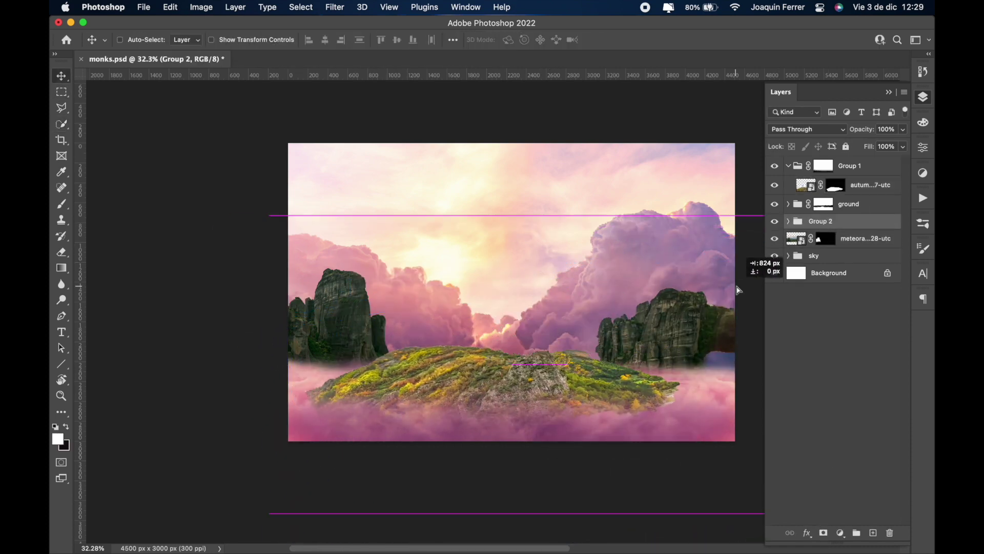
- Target the autumn layer's mask and enlarge the painting brush
left_click(835, 185)
key("x")
key("b")
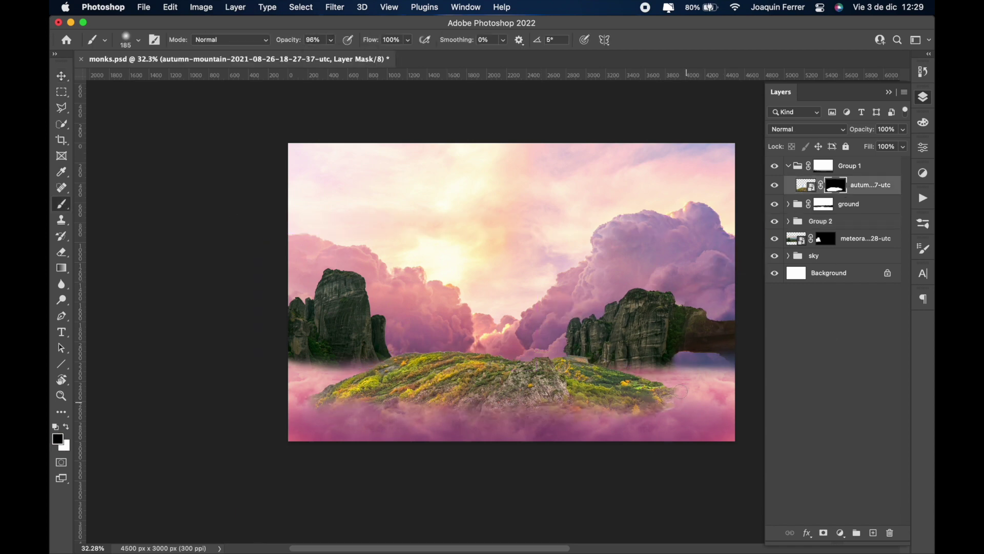
right_click(681, 392)
left_click_drag(813, 231, 831, 231)
key("Return")
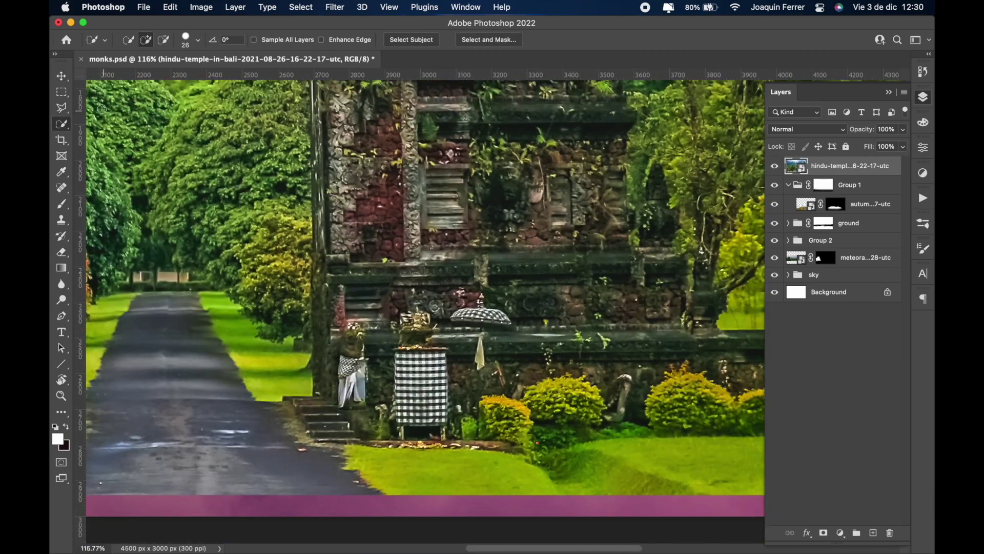
- Begin lassoing the Bali temple tower
left_click(311, 283)
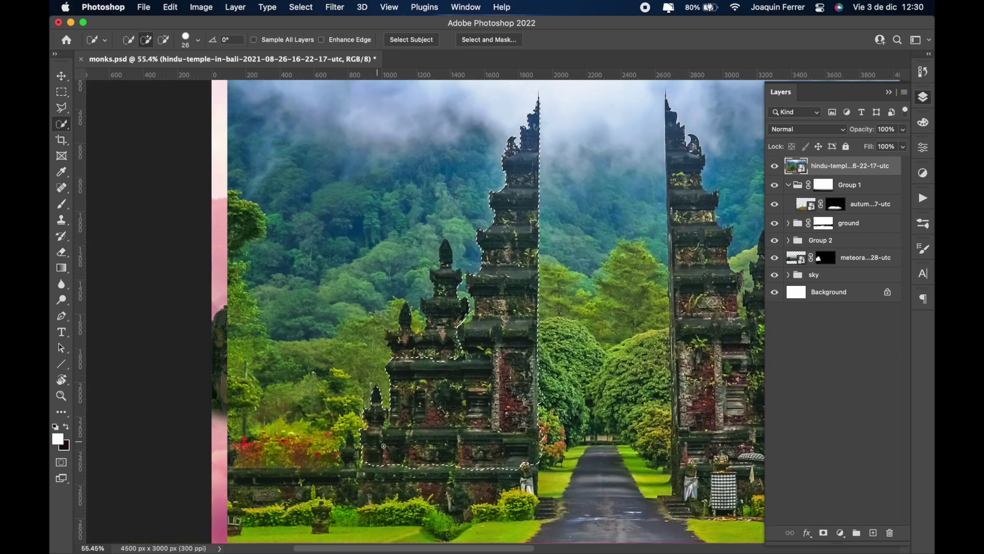
key("l")
scroll(525, 100, "up", 5)
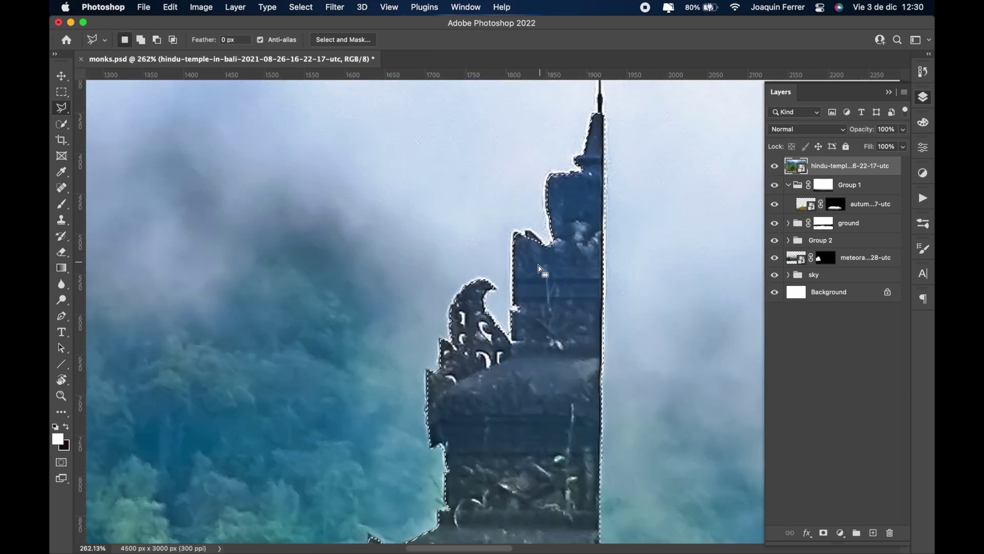
scroll(541, 270, "down", 10)
scroll(513, 308, "down", 3)
scroll(513, 308, "left", 3)
- Cut the green gap between the pagodas out of the temple selection
left_click(473, 274, "alt")
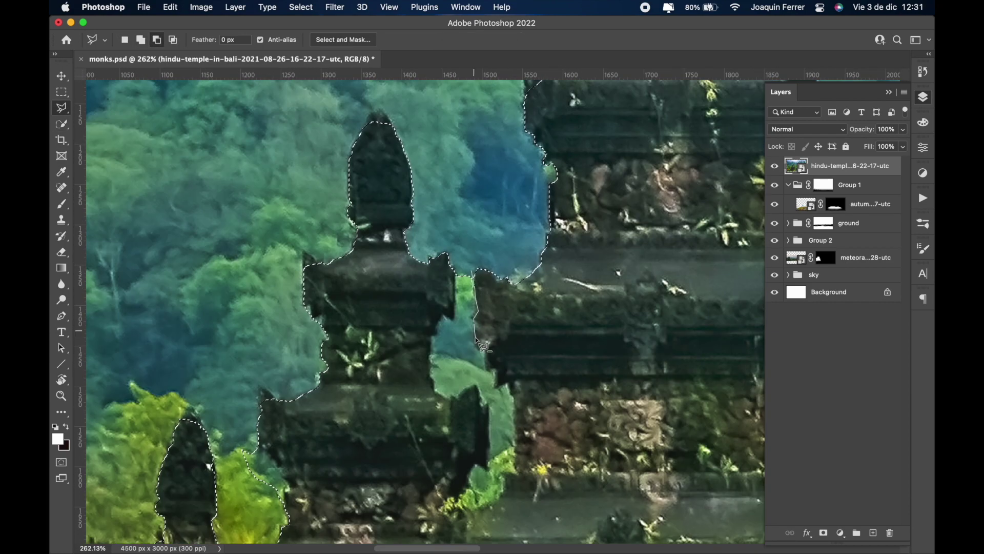
left_click(477, 340)
left_click(512, 405)
left_click(515, 464)
left_click(479, 511)
left_click(435, 395)
double_click(458, 250)
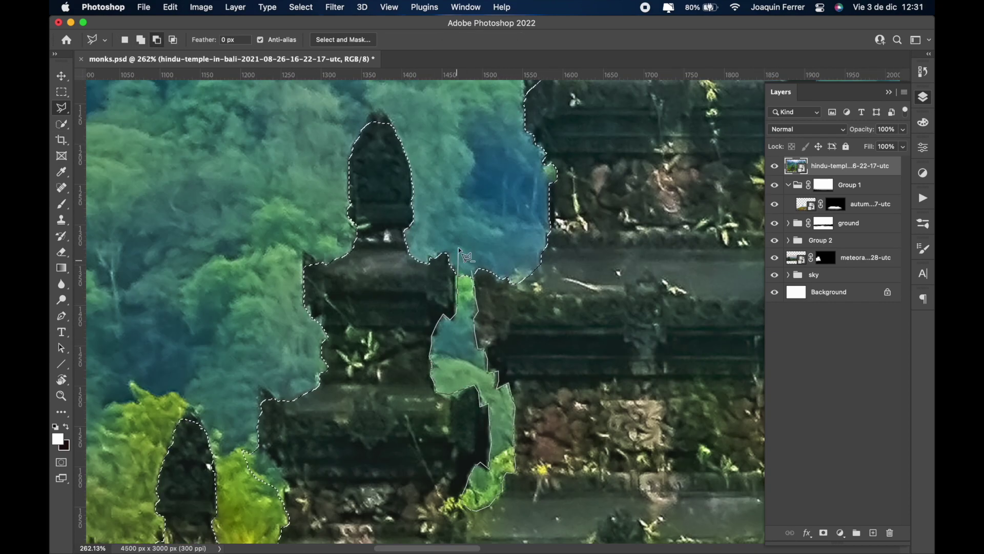
- Scale the masked temple tower down onto the left rock pillar and touch up its mask in black
scroll(460, 251, "left", 5)
scroll(294, 276, "left", 2)
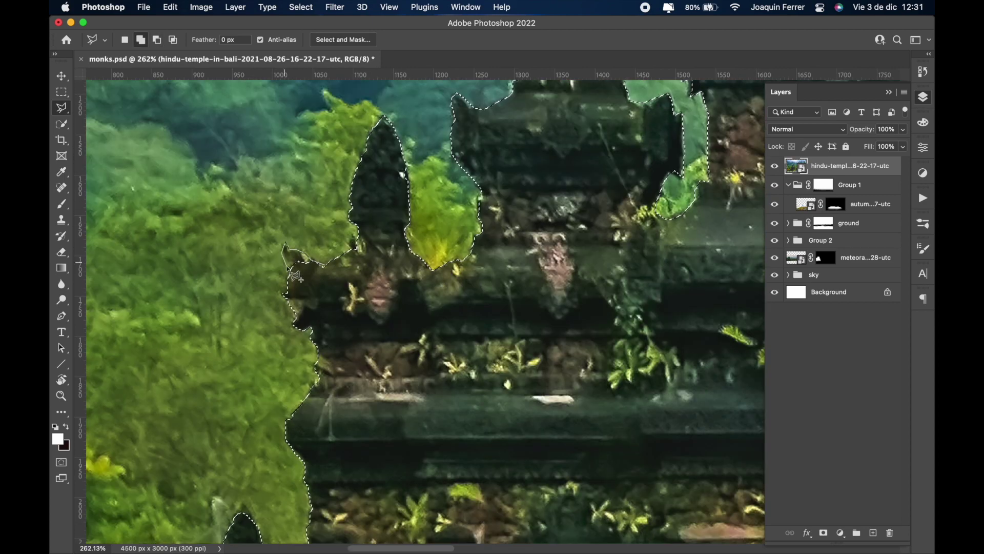
scroll(295, 277, "left", 5)
scroll(497, 359, "down", 3)
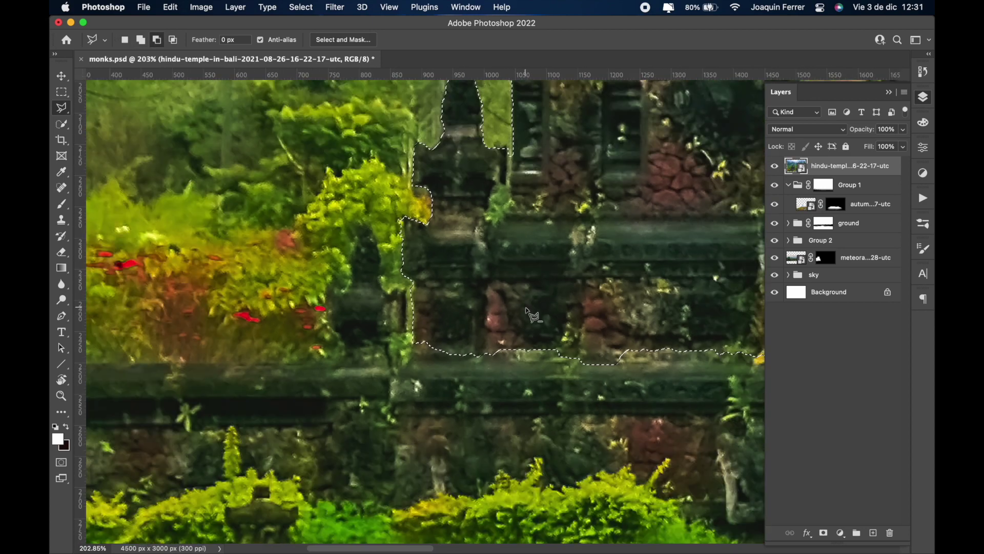
scroll(496, 359, "right", 5)
scroll(645, 272, "down", 5)
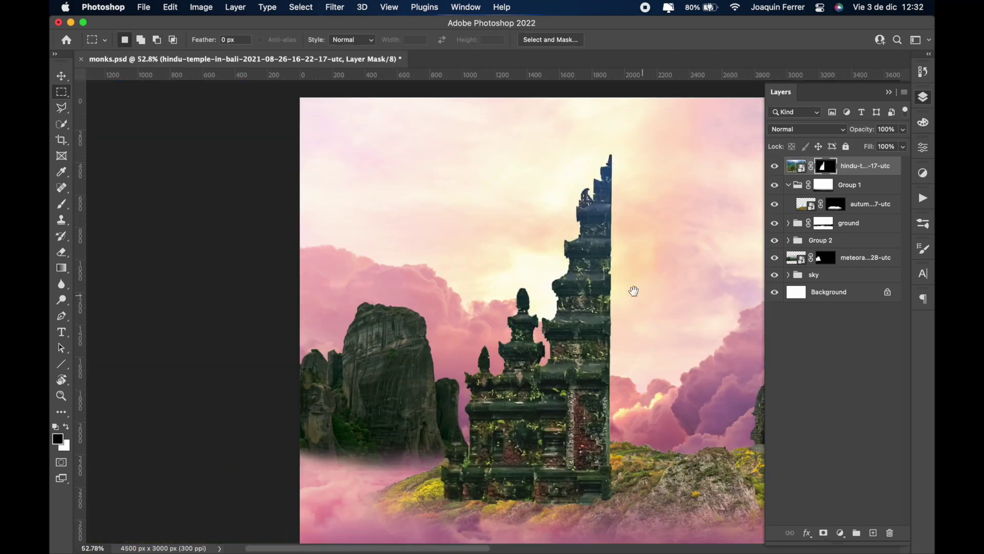
key("super+t")
mouse_move(257, 293)
left_mouse_down()
mouse_move(189, 191)
mouse_move(287, 202)
left_mouse_up()
key("Return")
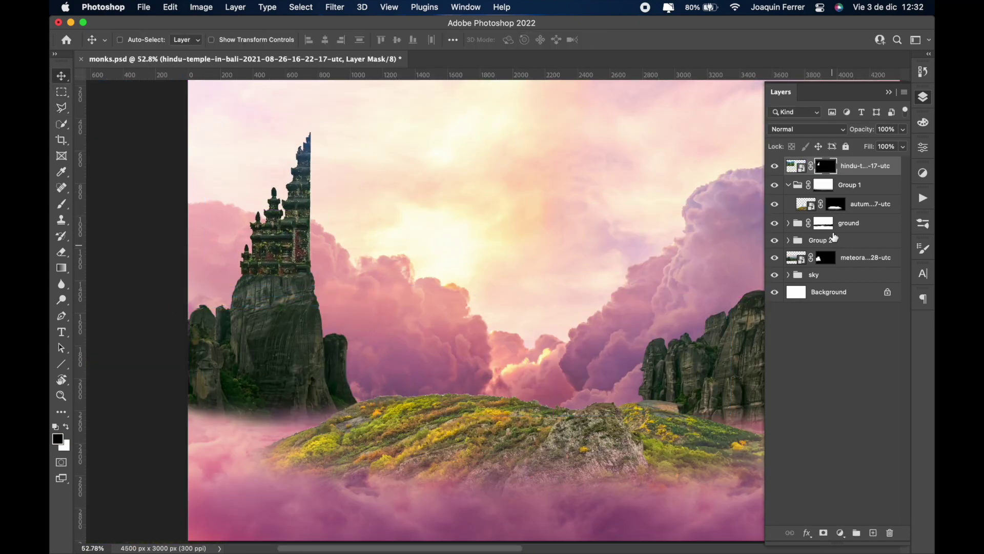
key("b")
scroll(333, 286, "up", 5)
key("x")
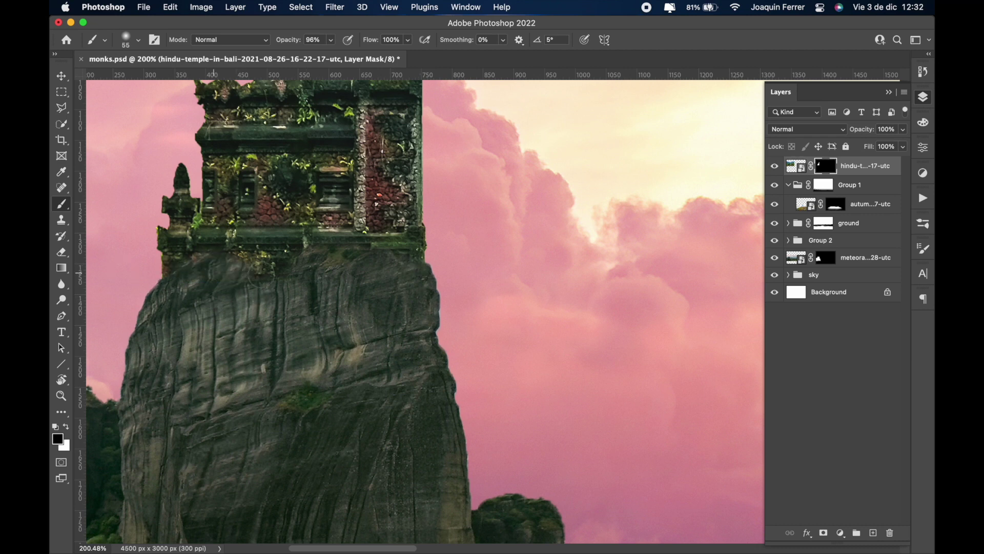
scroll(329, 240, "left", 5)
- Add a Color-blend layer clipped to the rock, with dark green and a small soft brush
left_click(820, 240)
left_click(874, 533, "super")
left_click(807, 130)
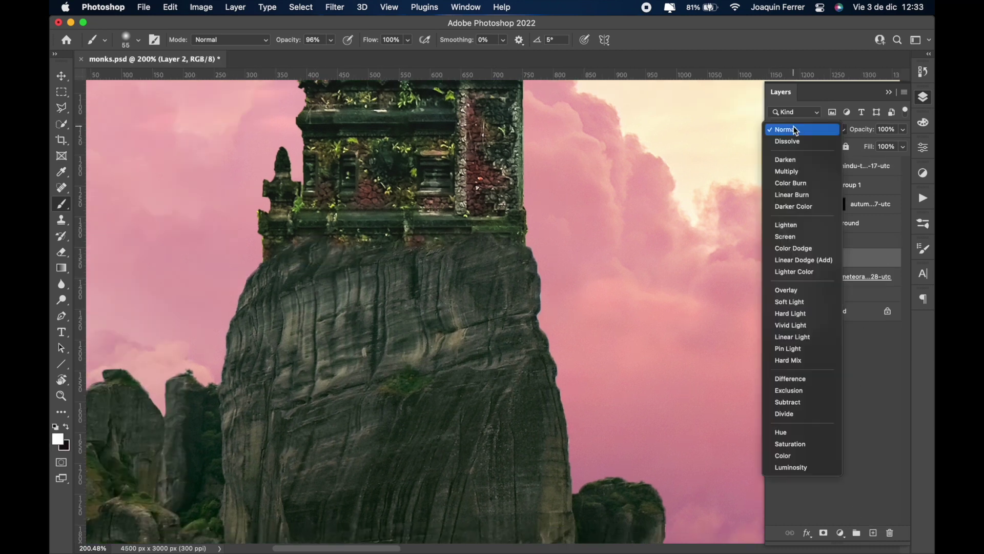
left_click(779, 464)
left_click(378, 235, "alt")
right_click(393, 235)
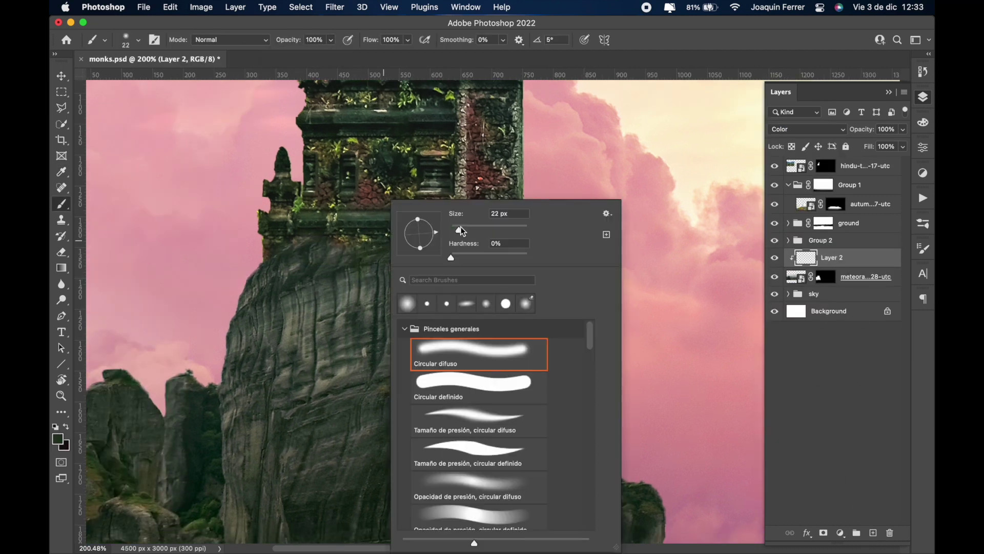
double_click(479, 345)
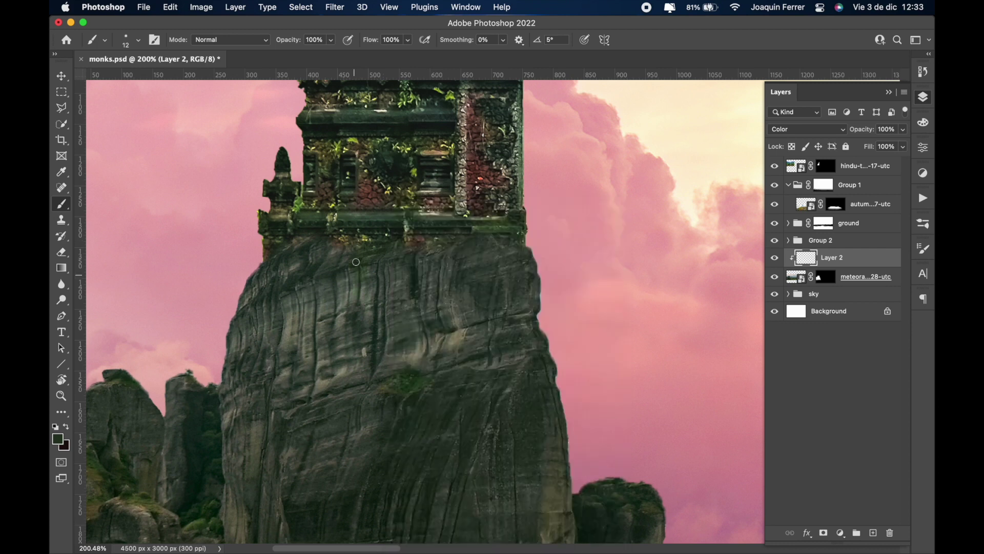
- Paint and erase the dark green tint on the rock
right_click(502, 238)
key("Escape")
key("e")
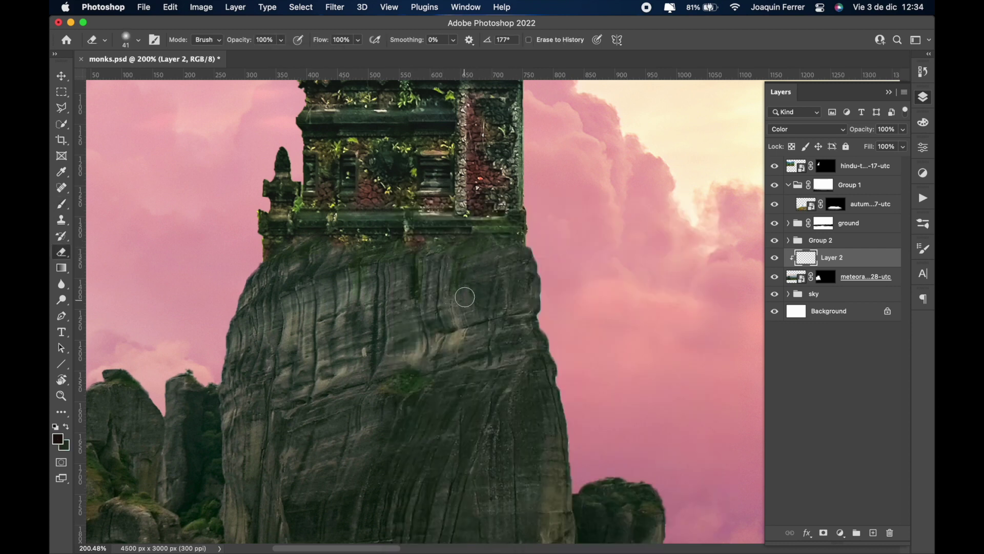
key("b")
scroll(465, 296, "down", 2)
scroll(316, 248, "down", 5)
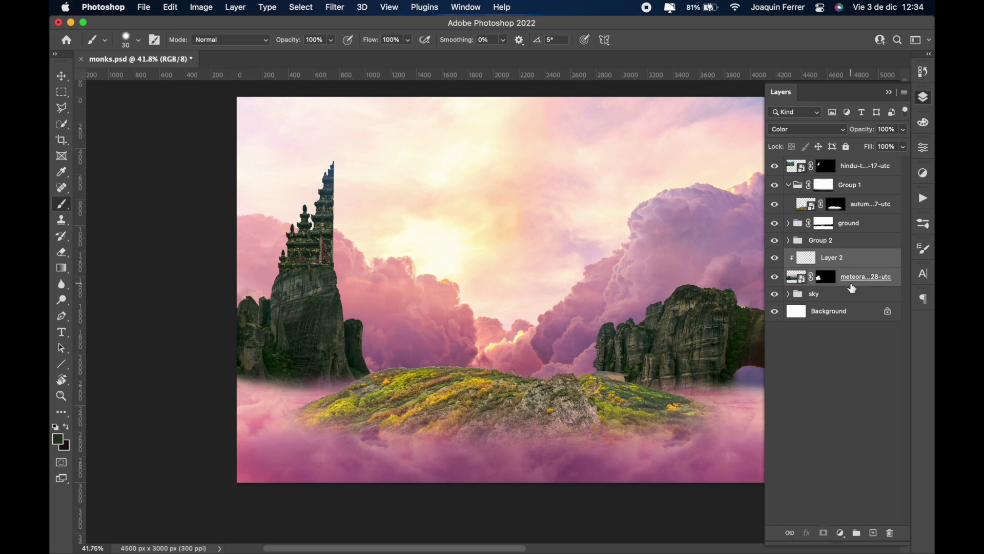
- Link the tint layer with the rock and reshape both together with Free Transform
right_click(418, 236)
left_click(457, 418)
key("ctrl+t")
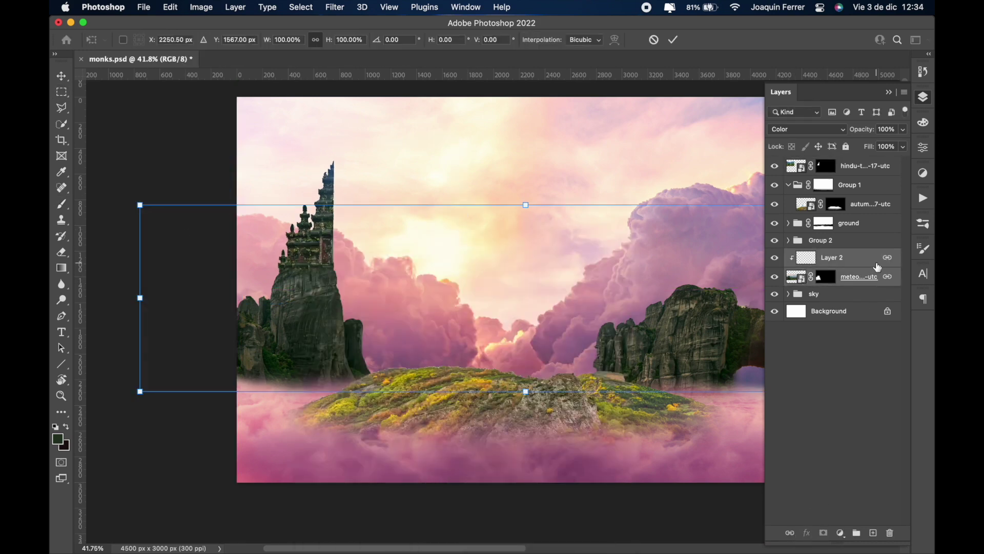
right_click(308, 260)
left_click_drag(140, 205, 138, 248)
left_click_drag(139, 297, 117, 316)
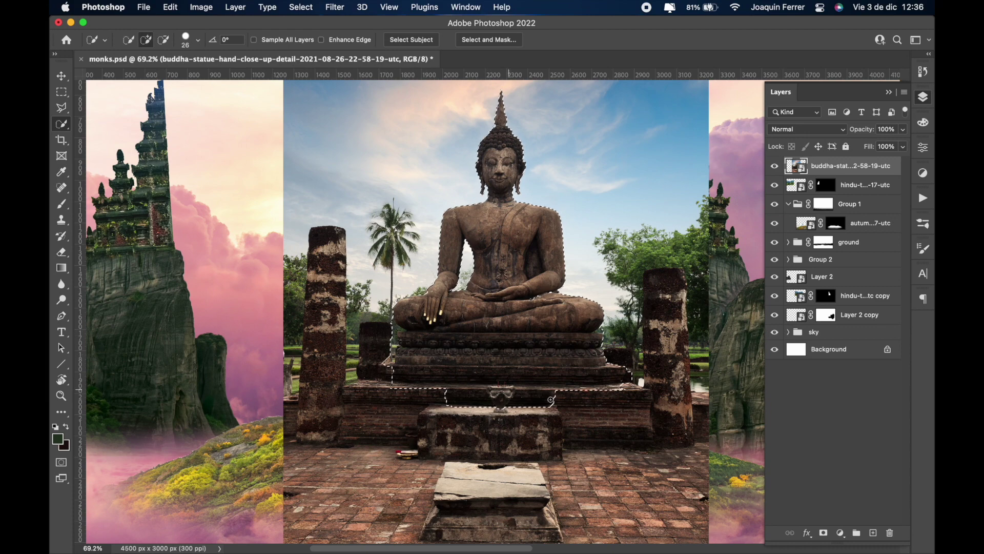
- Outline the left pillar with the Polygonal Lasso to exclude it from the selection
key("shift+l")
key("super+plus")
left_click(394, 511)
left_click(392, 382)
left_click(430, 370)
left_click(423, 256)
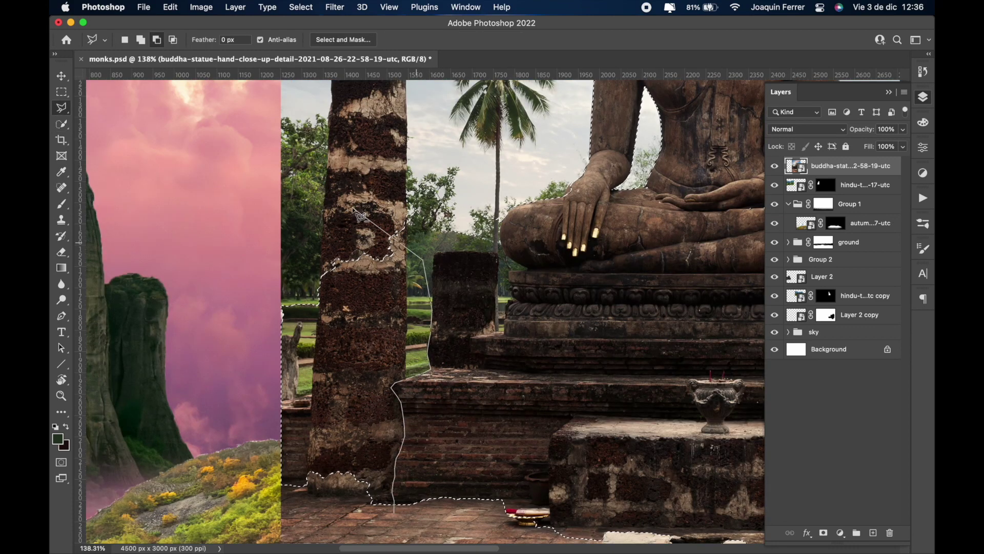
double_click(360, 215)
- Trace the plinth's left and right edges with the Polygonal Lasso to refine the selection
left_click(429, 368)
left_click(482, 366)
left_click(472, 354)
left_click(472, 338)
left_click(506, 332)
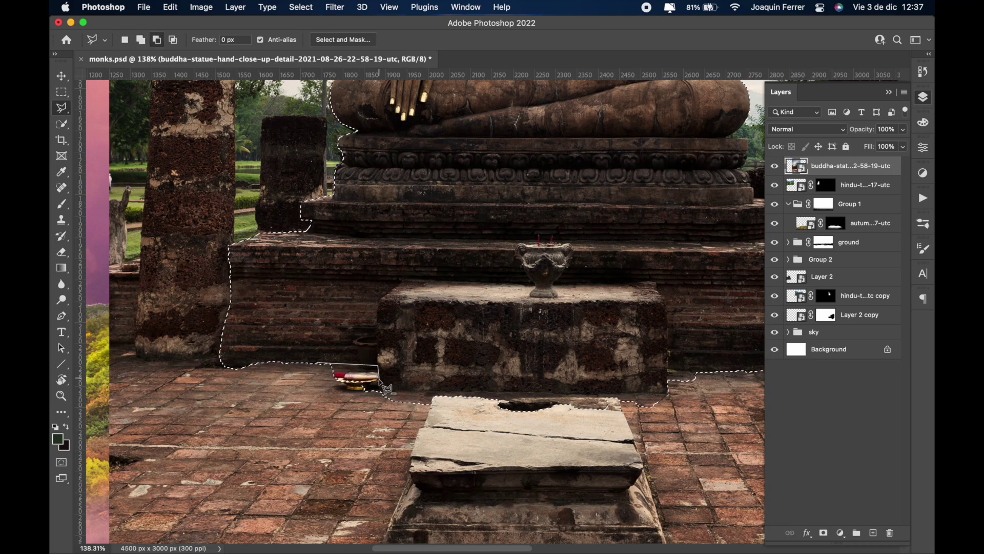
scroll(388, 389, "right", 10)
left_click(366, 390)
left_click(366, 367)
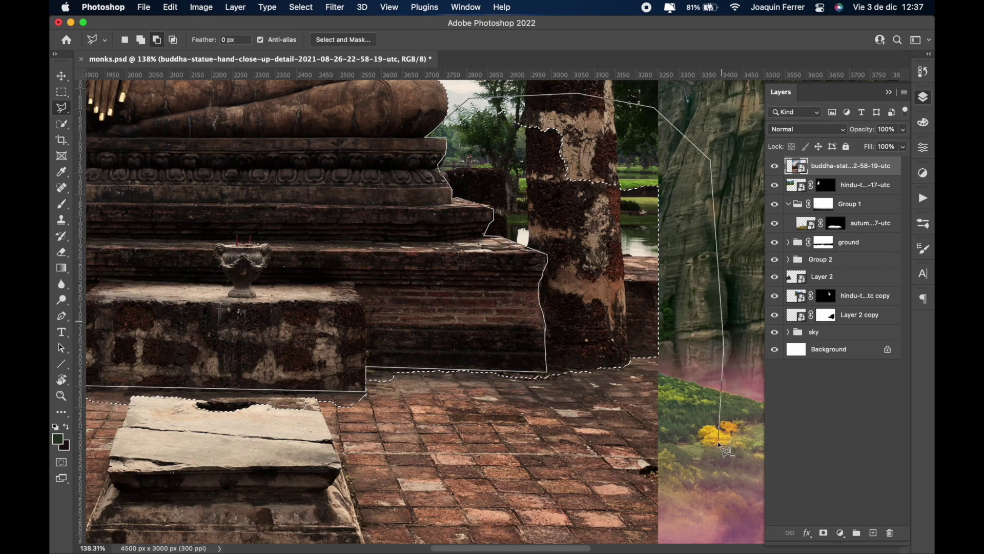
scroll(721, 446, "down", 5)
scroll(394, 270, "up", 10)
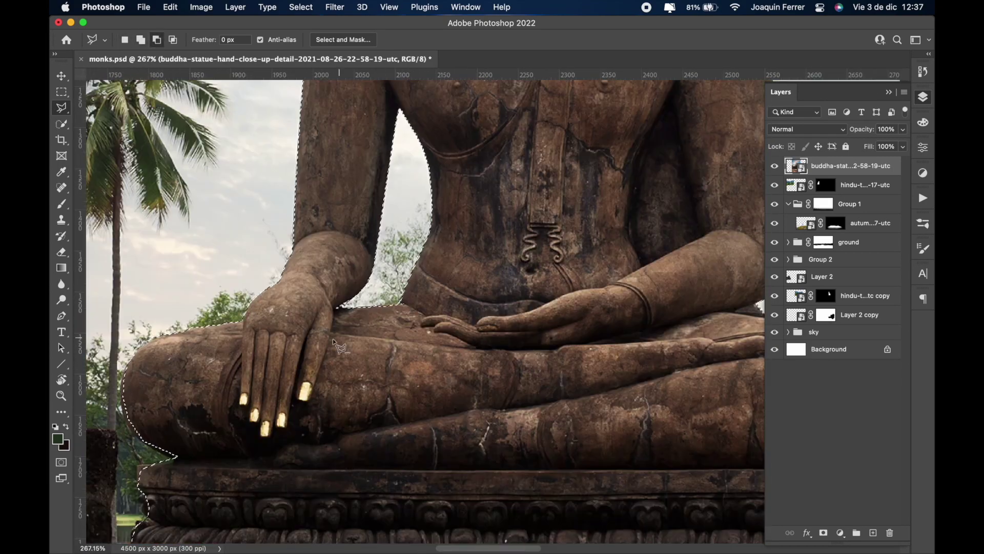
scroll(533, 277, "down", 5)
scroll(533, 278, "right", 5)
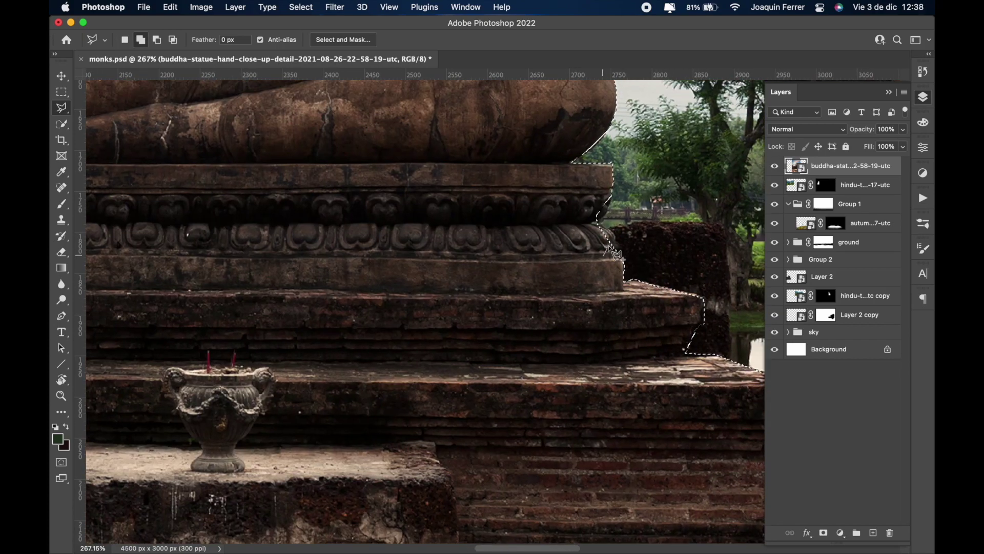
scroll(615, 254, "up", 10)
scroll(501, 186, "up", 10)
- Mask the Buddha photo to the selection, then scale and tilt it onto the island
left_click(824, 533)
key("super+0")
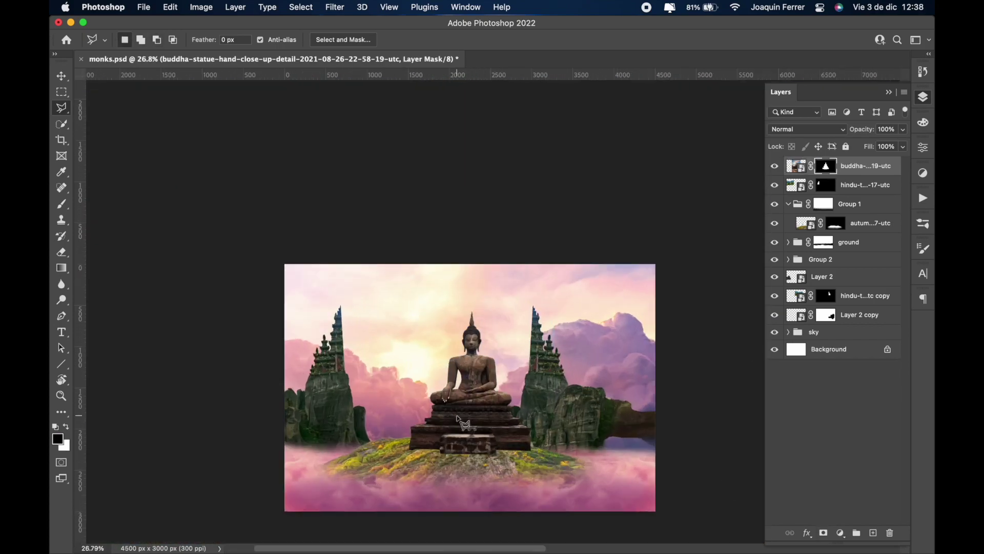
key("m")
right_click(465, 259)
left_click(515, 385)
left_click_drag(330, 93, 351, 132)
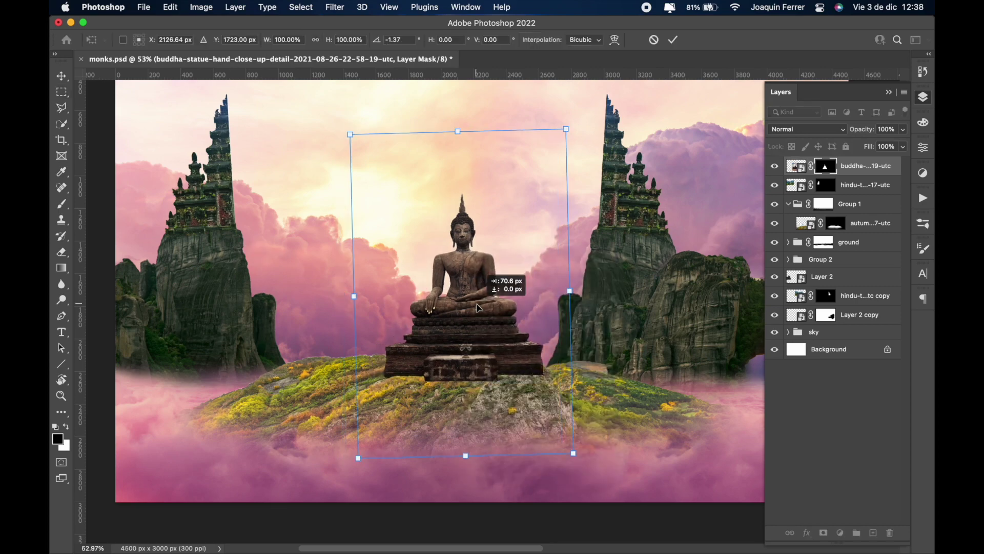
key("super+minus")
key("Return")
- Pick a textured grass brush tip for painting on the Buddha mask
scroll(477, 314, "up", 10)
key("b")
right_click(369, 200)
left_click(446, 362)
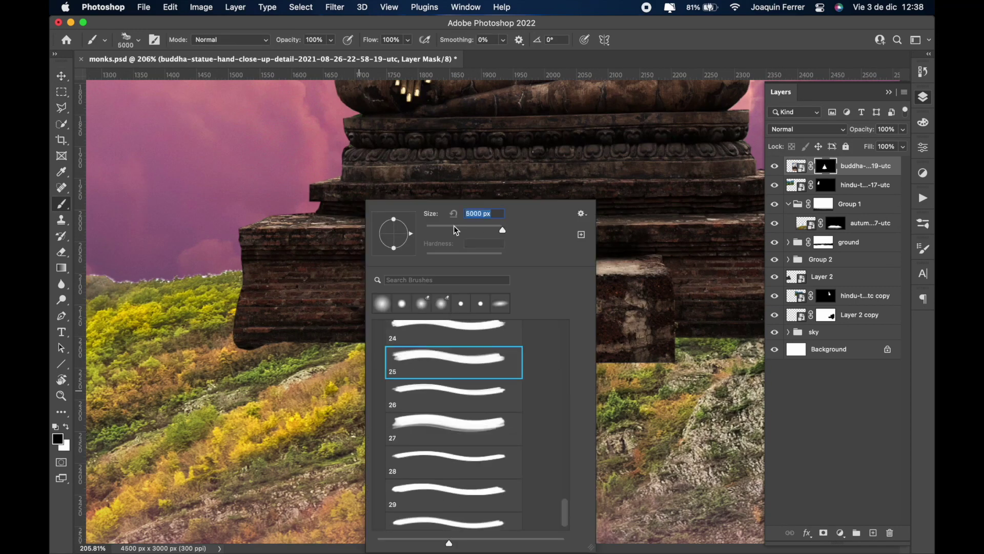
key("Return")
- Give the brush fading size jitter and scattering in Brush Settings
left_click(923, 147)
left_click(923, 122)
left_click(923, 248)
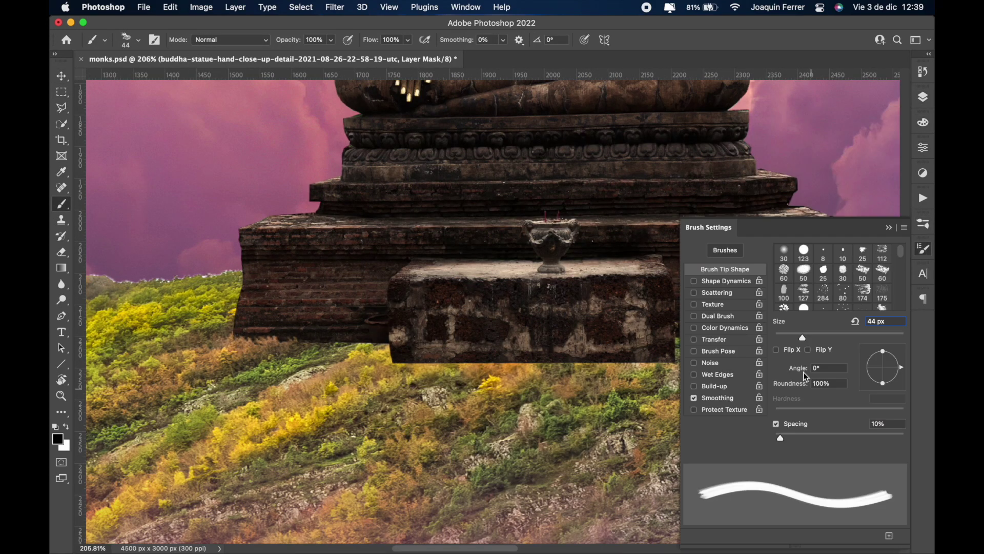
left_click(727, 281)
left_click(837, 273)
left_click(827, 285)
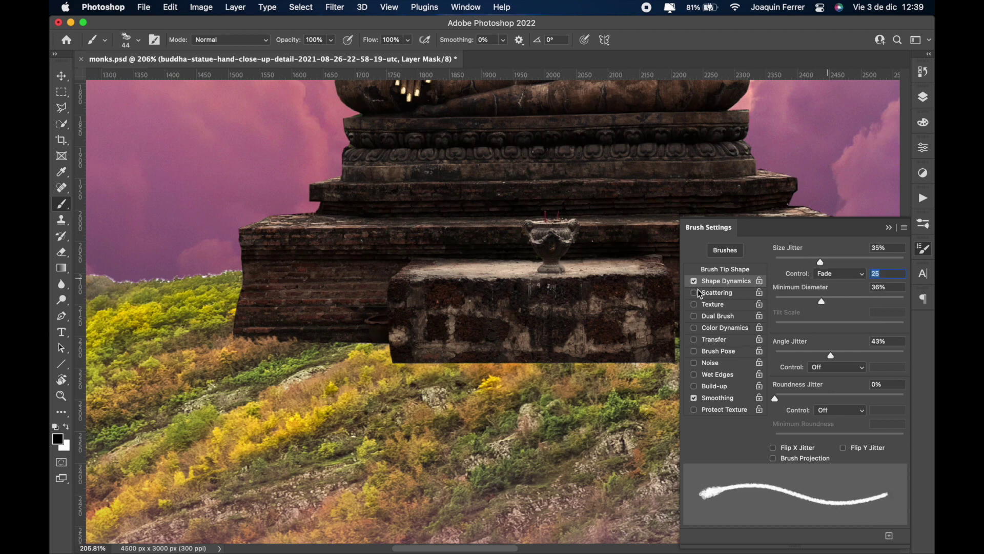
left_click(717, 293)
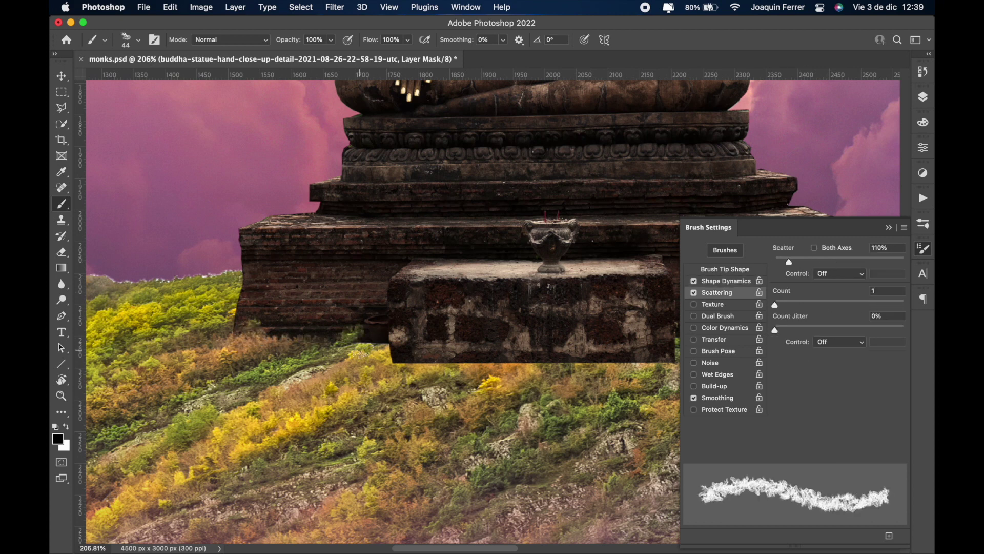
scroll(489, 318, "down", 3)
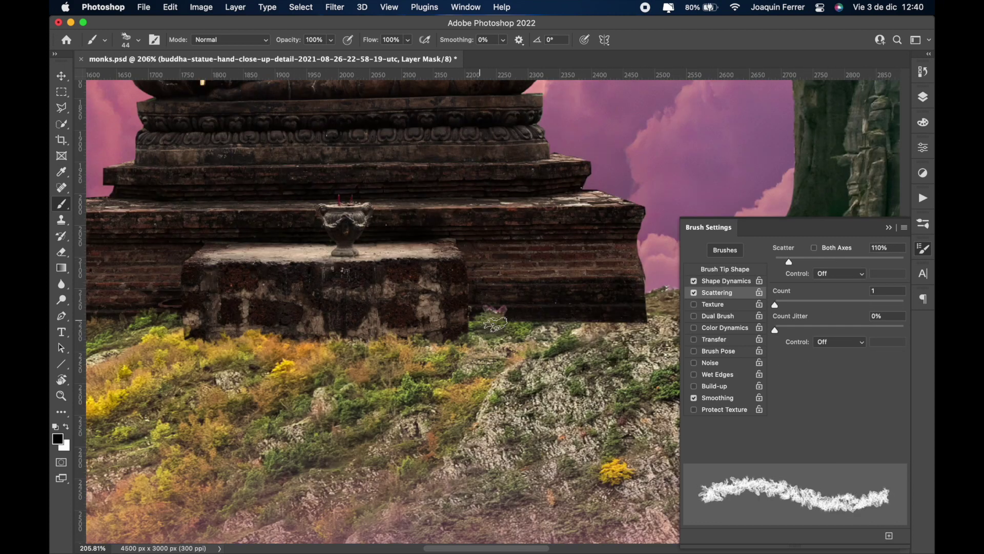
- Shrink the brush and target the autumn mountain layer's mask
right_click(624, 344)
double_click(714, 363)
scroll(356, 372, "down", 3)
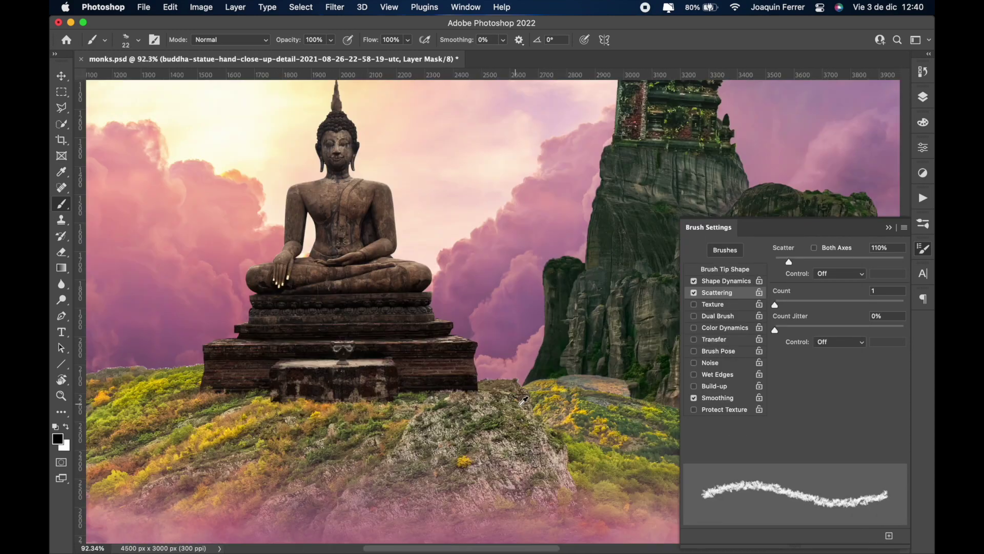
left_click(923, 97)
left_click(819, 223)
scroll(564, 334, "up", 5)
right_click(667, 352)
- Paint out the pinkish mountain top and its edge against the cliff on the mask
double_click(667, 352)
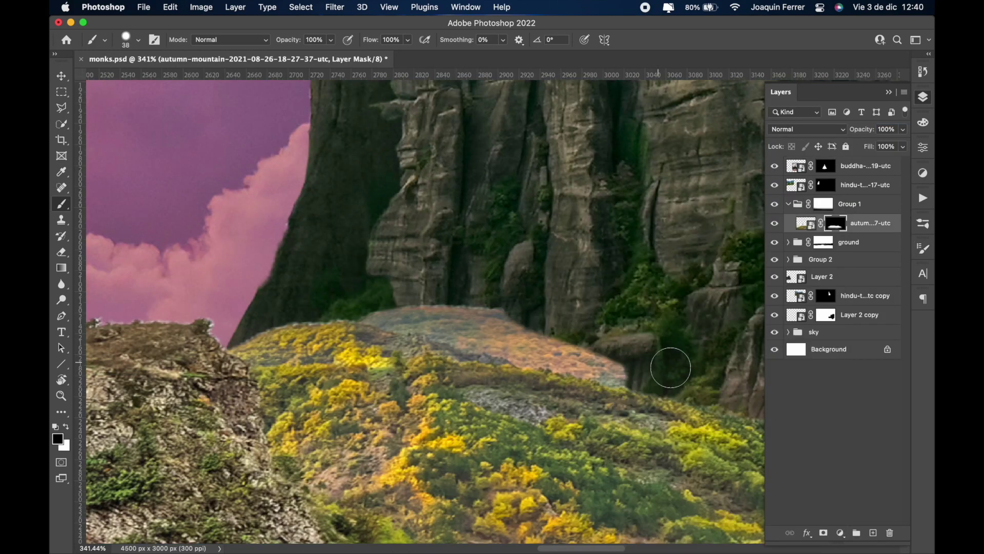
left_click_drag(671, 362, 670, 352)
right_click(677, 353)
left_click(531, 372)
left_click_drag(513, 364, 638, 376)
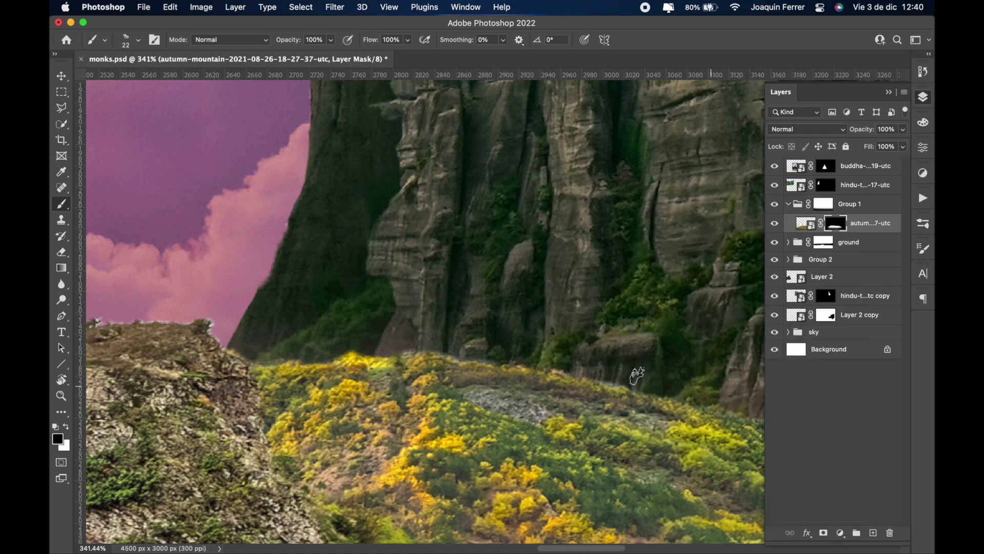
- Pan across the ridge, green cliff and pink fog below the hill, then save
left_click_drag(266, 351, 615, 318)
left_click_drag(205, 328, 679, 281)
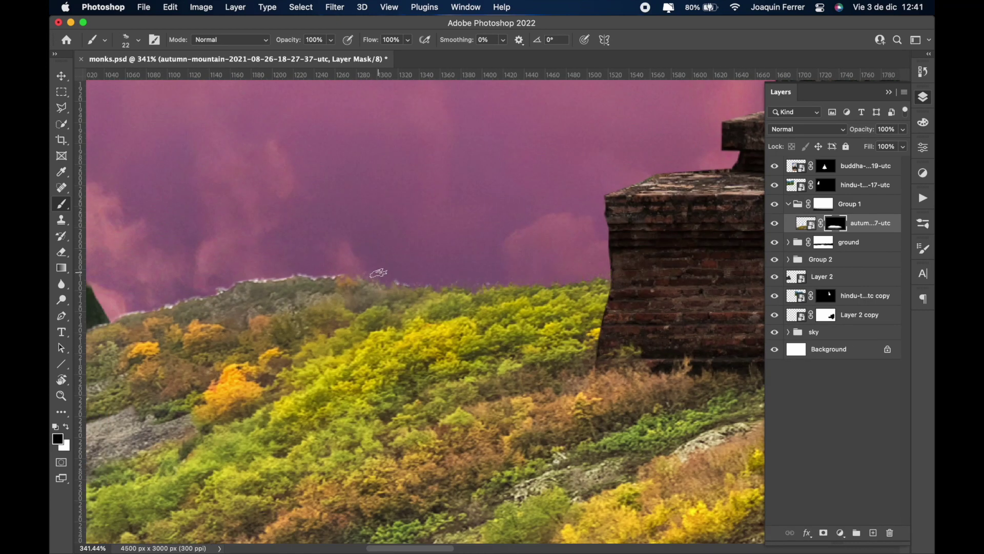
left_click_drag(379, 273, 603, 295)
left_click_drag(386, 306, 695, 198)
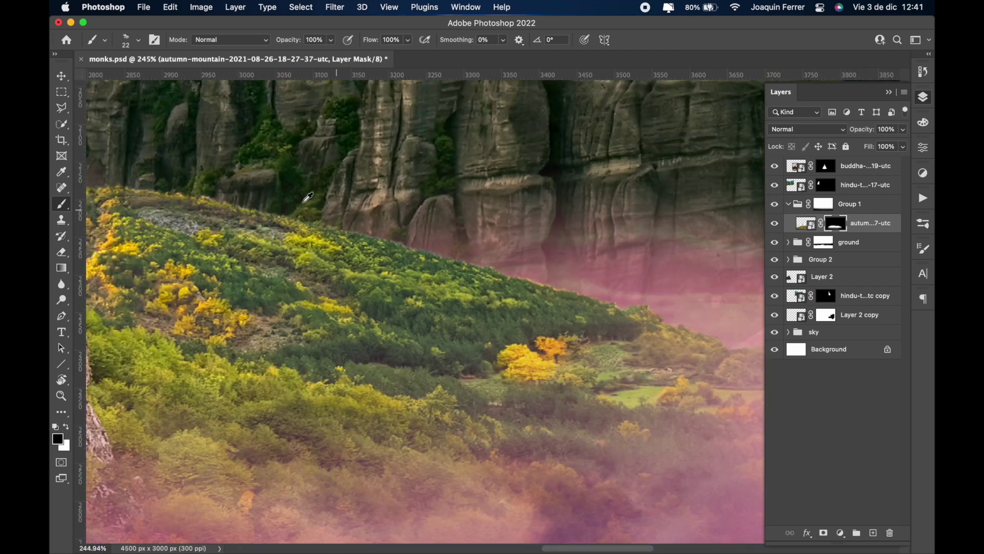
left_click_drag(561, 286, 525, 355)
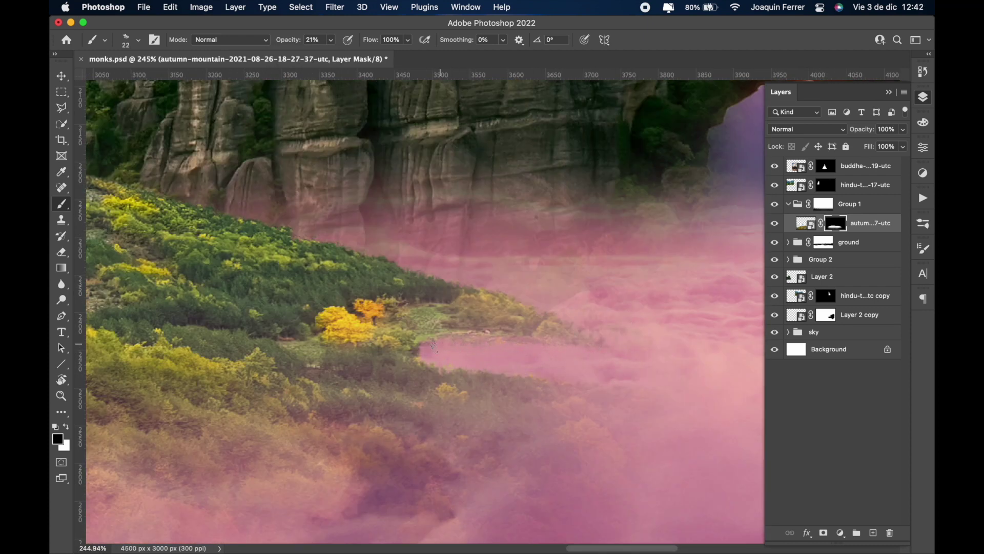
scroll(433, 347, "down", 10)
key("super+s")
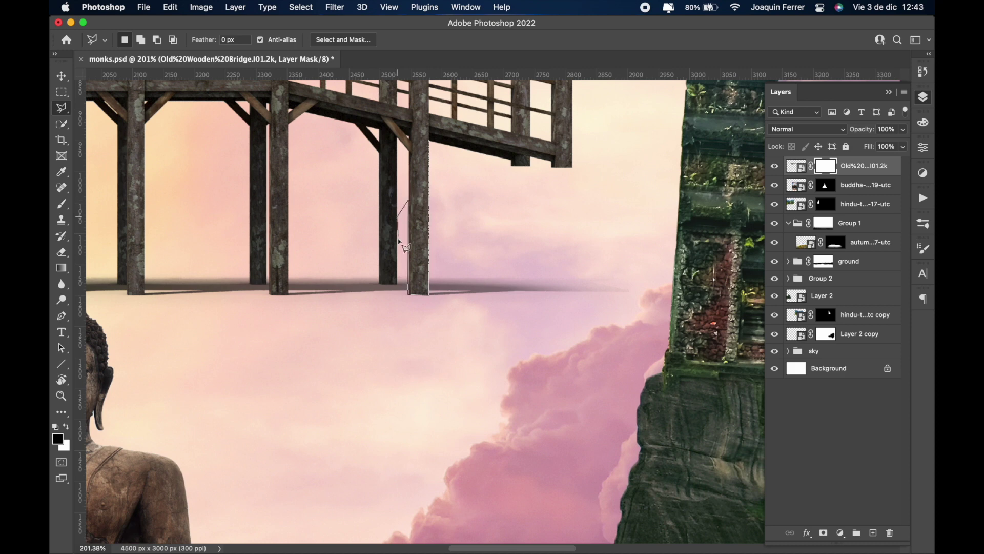
- Hide the traced wooden bridge posts on the layer mask and deselect
left_click_drag(251, 287, 618, 341)
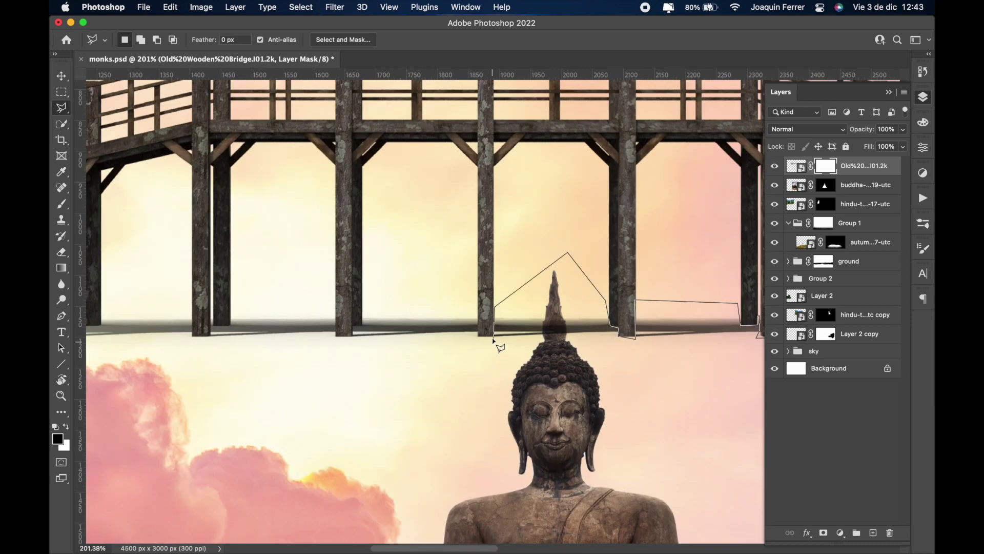
scroll(166, 310, "down", 5)
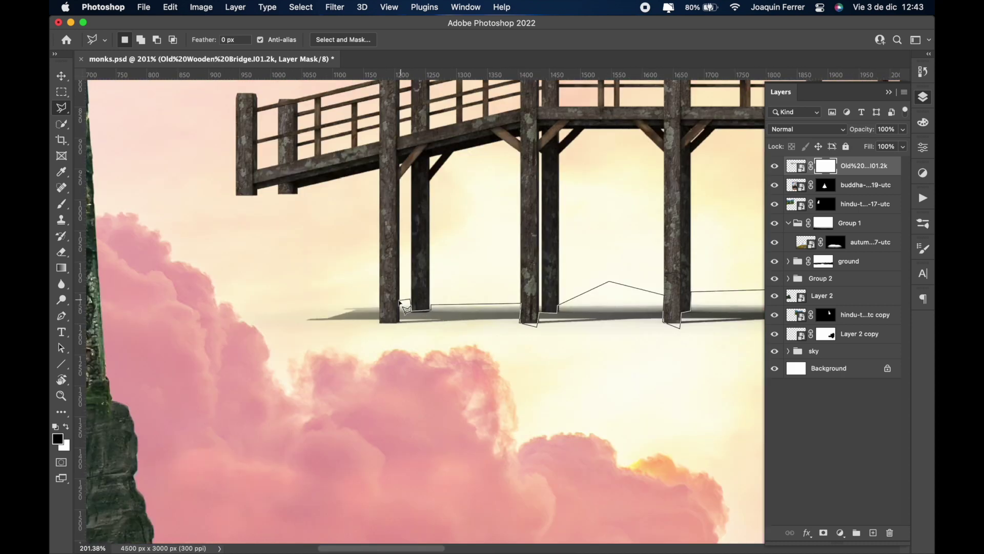
scroll(614, 448, "down", 5)
key("Return")
key("alt+BackSpace")
key("super+d")
key("m")
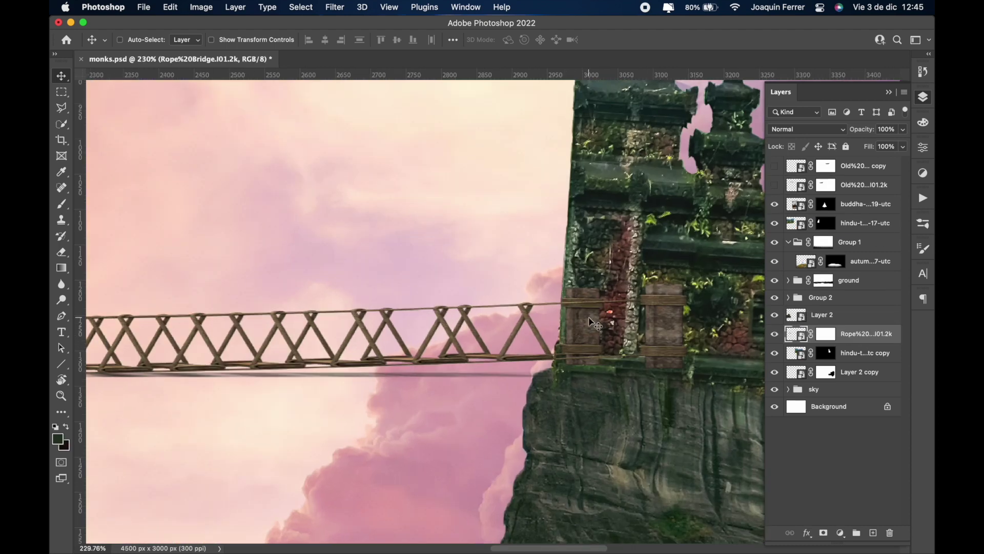
- Paint out the rope bridge's right post on its mask and save
left_click(826, 334)
key("b")
right_click(644, 297)
left_click_drag(667, 359, 644, 297)
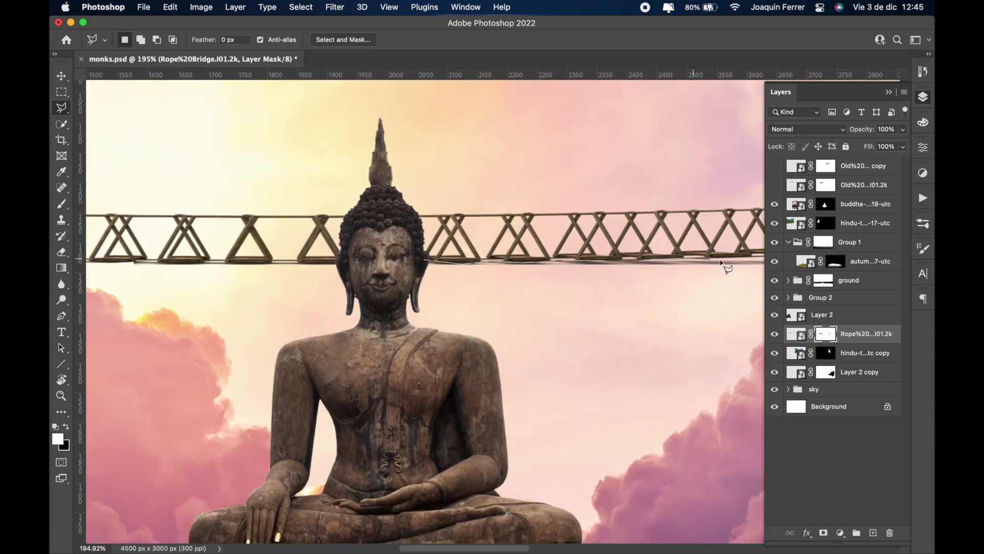
key("m")
key("super+0")
key("super+s")
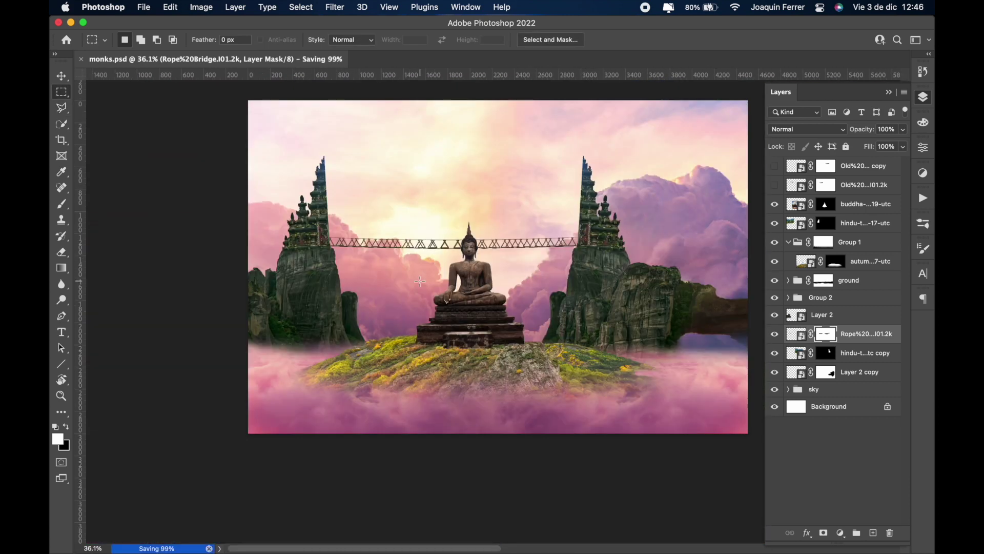
- Move Group 1 and the Buddha lower and enlarge them together
left_click(849, 242)
key("v")
left_click(867, 204, "shift")
left_click_drag(514, 276, 514, 295)
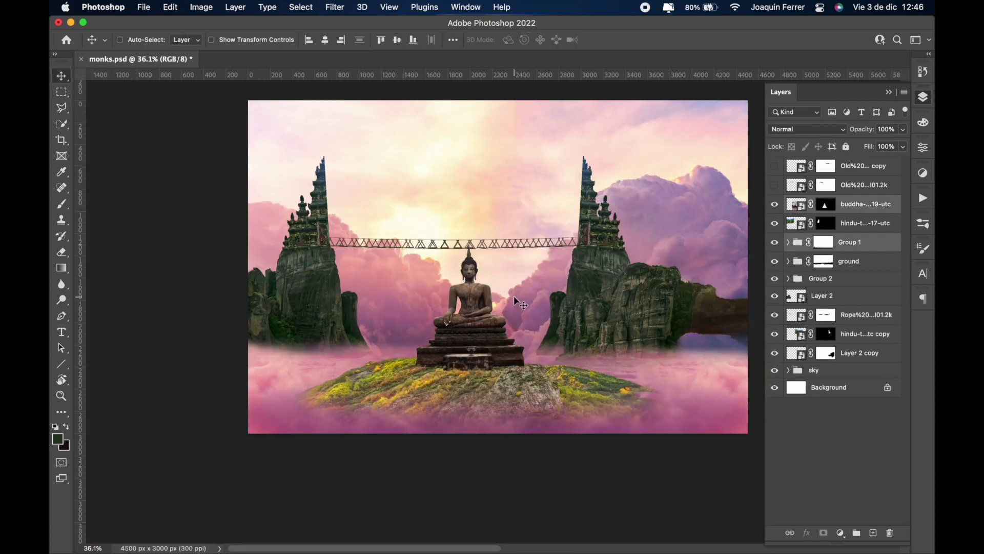
left_click_drag(215, 431, 201, 441)
key("Return")
- Shift the hindu temple and other cliff layers slightly right, then save
left_click(867, 223)
scroll(874, 222, "down", 1)
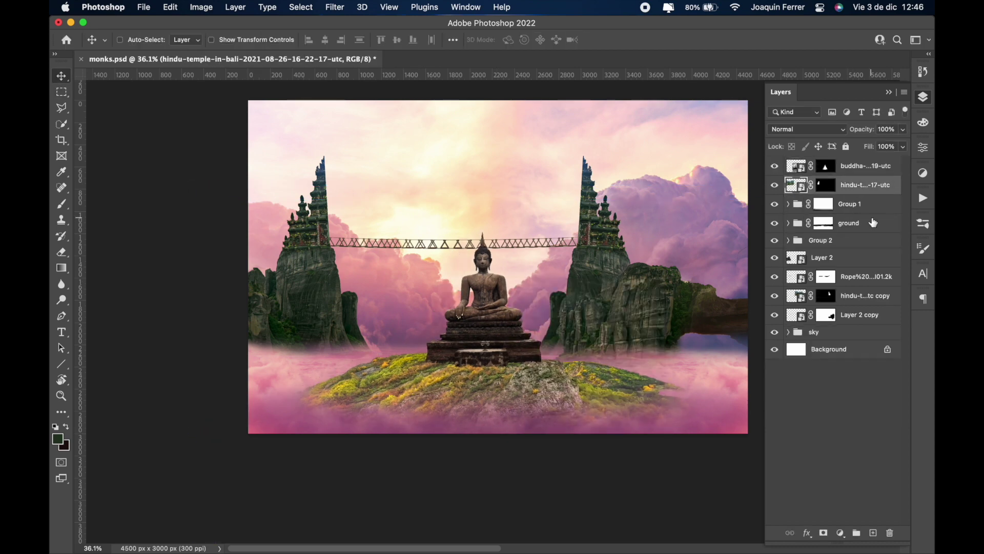
left_click(821, 240, "super")
left_click(859, 315, "shift")
left_click_drag(632, 293, 652, 292)
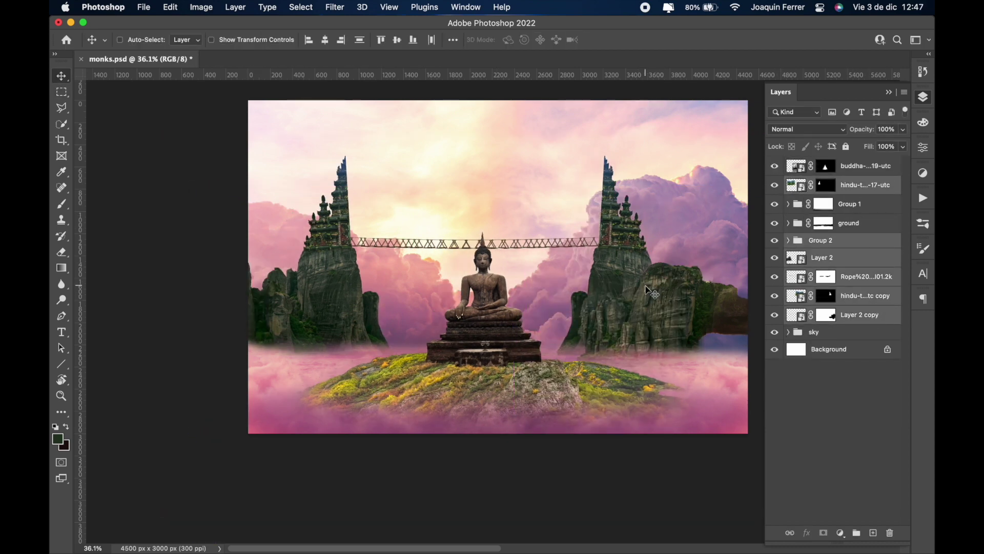
key("super+s")
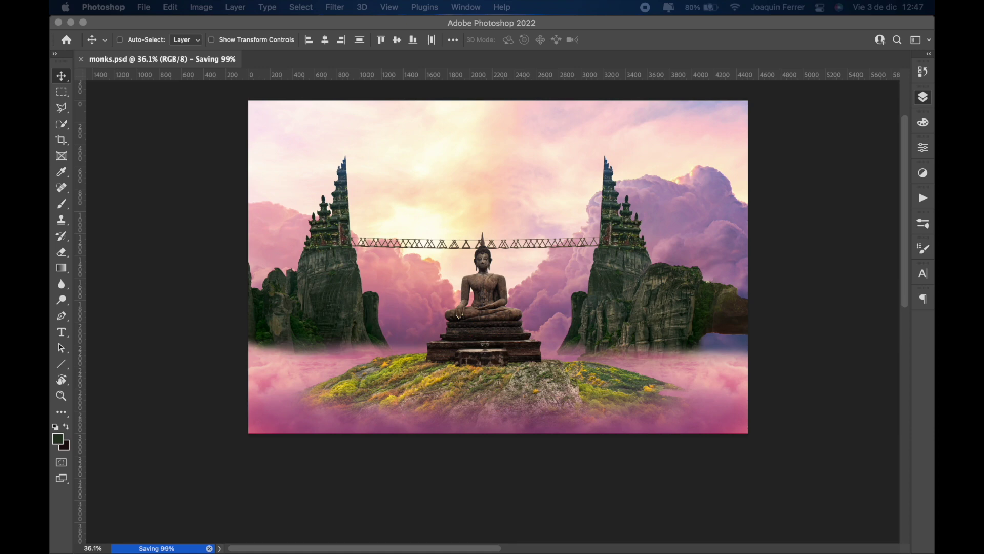
- Flip the placed wooden bridge horizontally and scale and angle it over the left cliff
right_click(450, 269)
left_click(493, 512)
left_click_drag(466, 440, 426, 348)
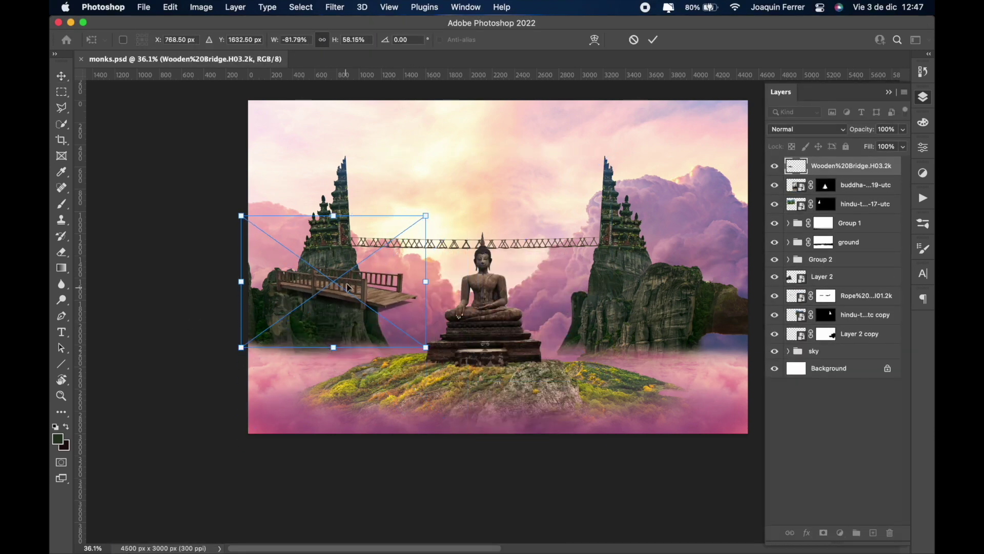
left_click_drag(348, 287, 329, 351)
mouse_move(235, 345)
left_mouse_down()
mouse_move(136, 333)
mouse_move(212, 334)
left_mouse_up()
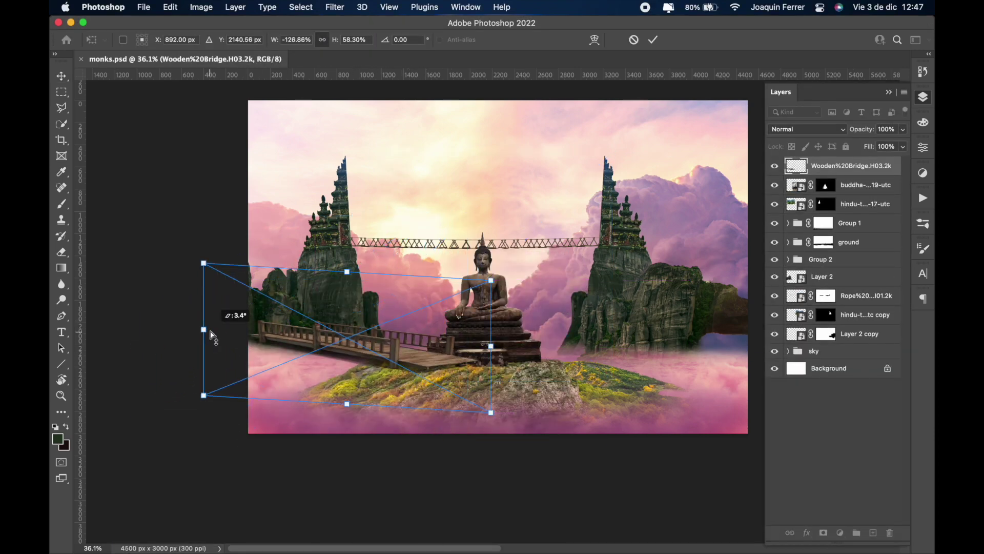
right_click(301, 315)
left_click(308, 318)
left_click_drag(372, 390, 377, 347)
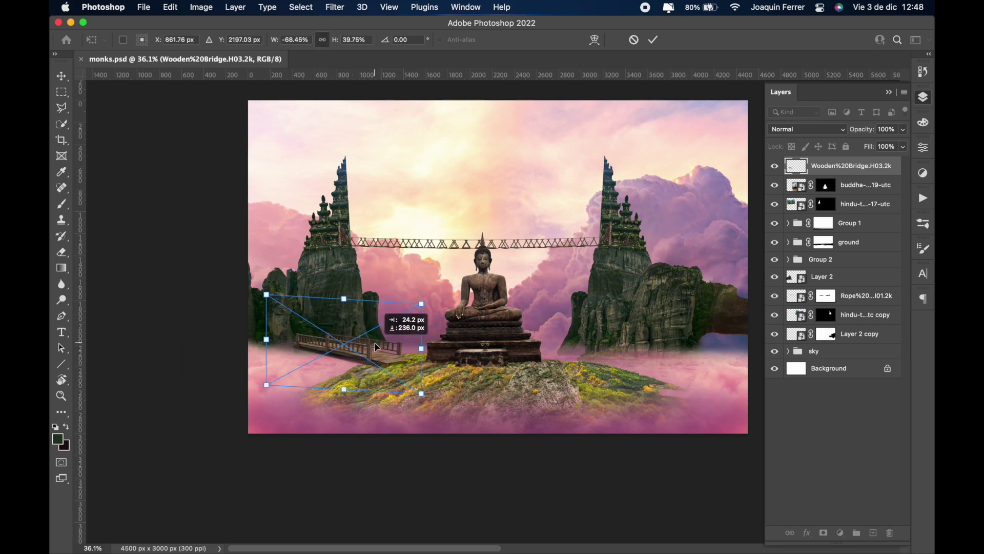
right_click(389, 330)
left_click(431, 384)
key("Return")
- Outline the bridge's near end and add a layer mask to the wooden bridge
scroll(343, 340, "up", 5)
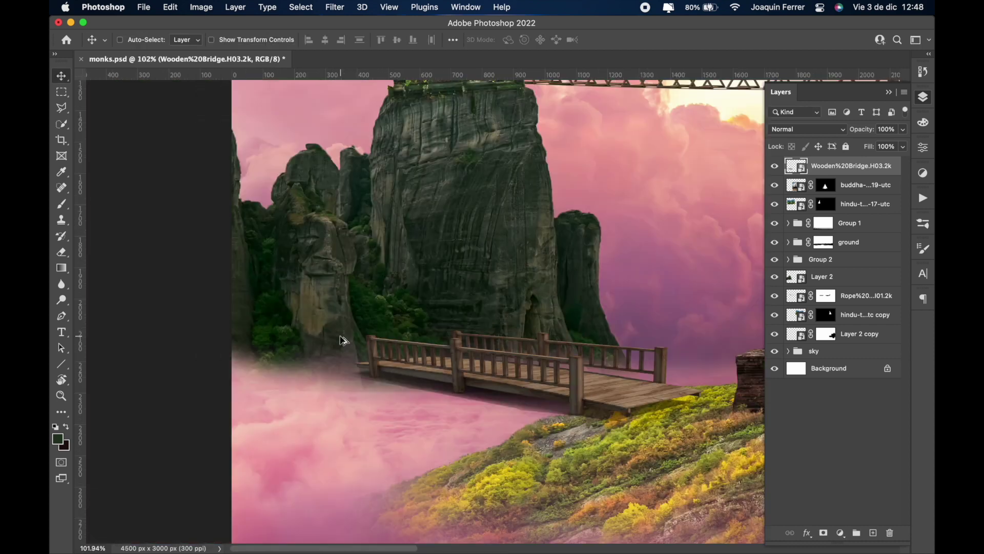
key("b")
right_click(431, 202)
key("Escape")
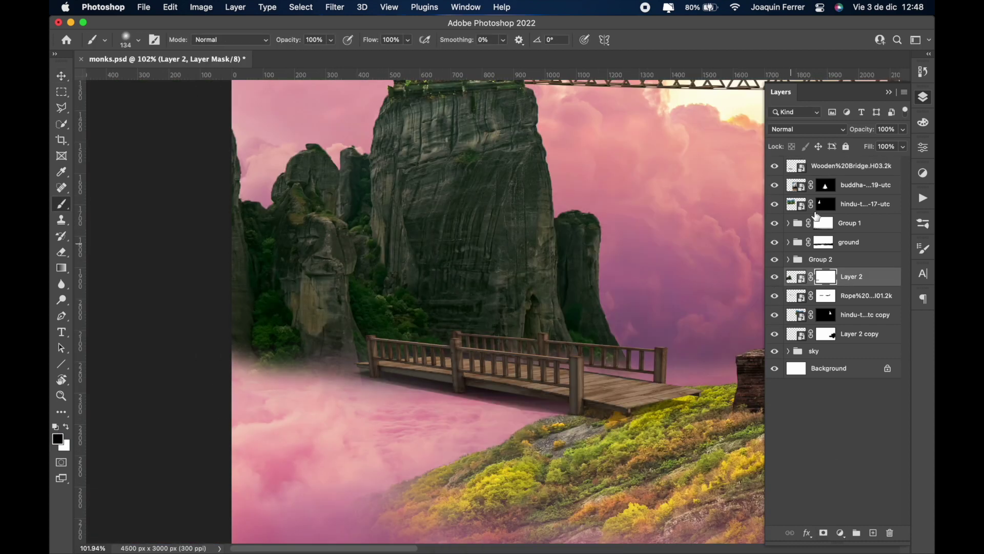
key("Delete")
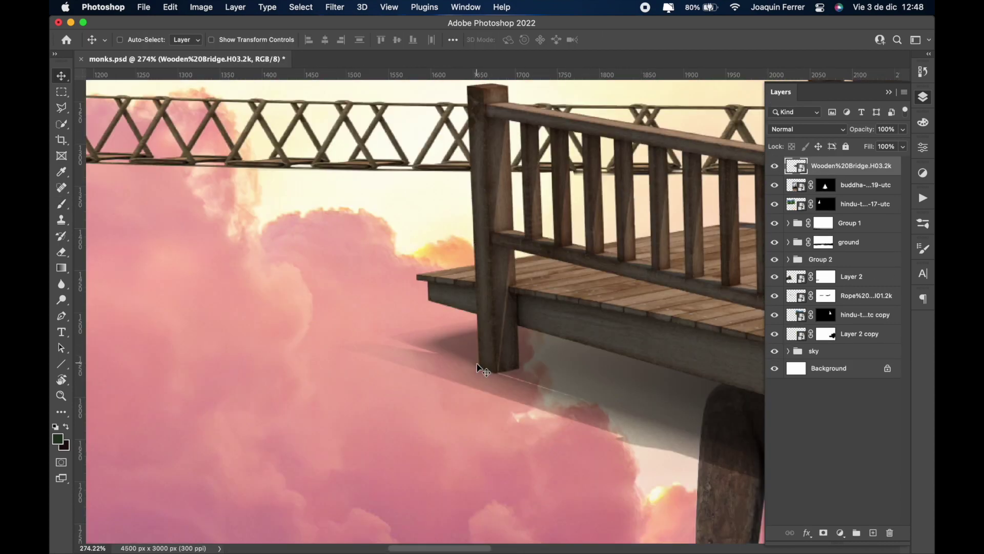
left_click(521, 331)
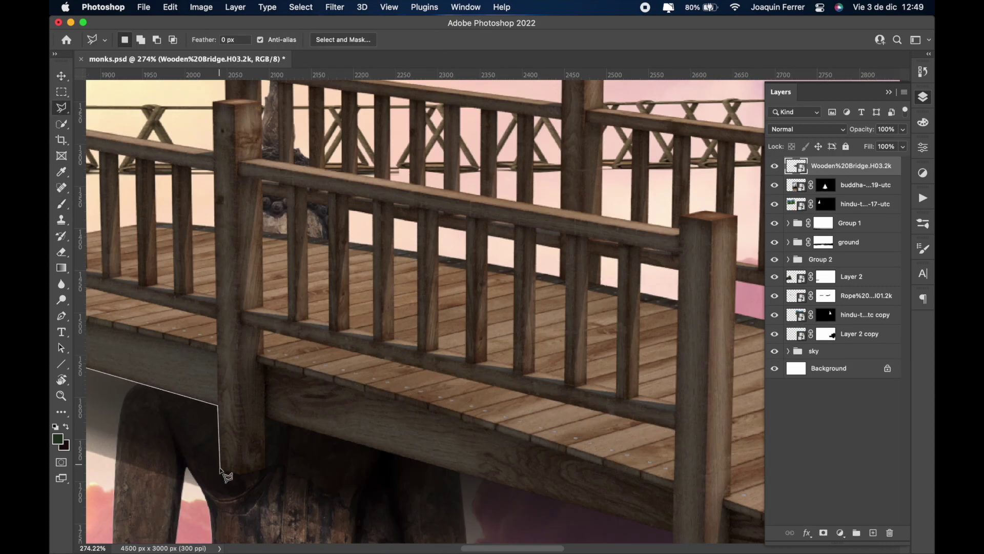
left_click(725, 426)
key("ctrl+0")
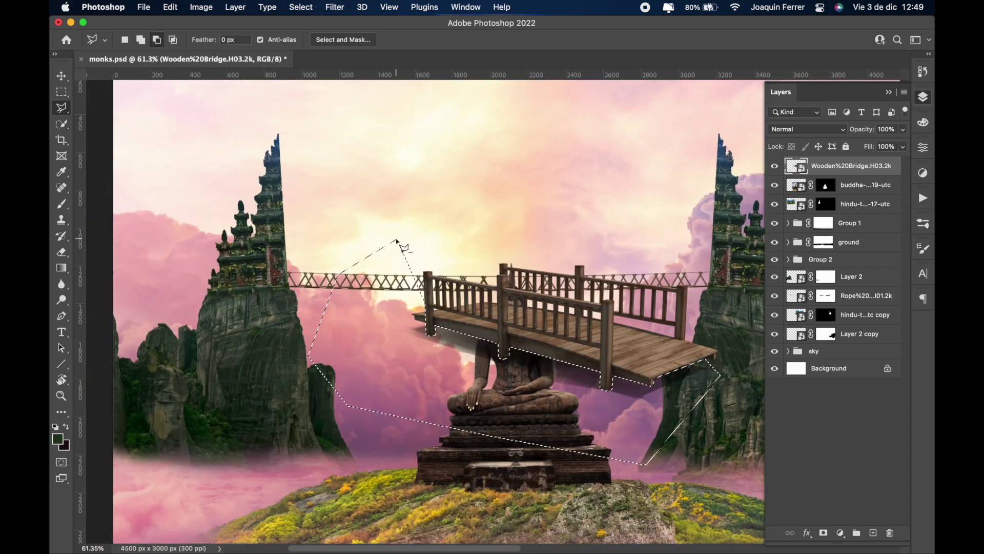
left_click(824, 533)
- Duplicate the masked bridge, shift the copy left, hide its end, and send it below the original
key("ctrl+i")
left_click_drag(658, 334, 357, 334)
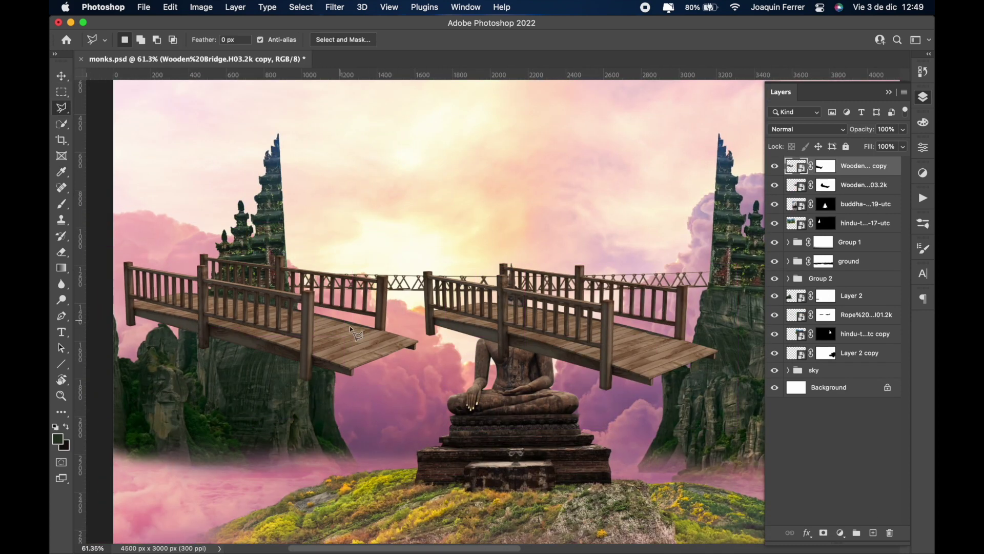
double_click(434, 352)
key("BackSpace")
key("ctrl+d")
key("v")
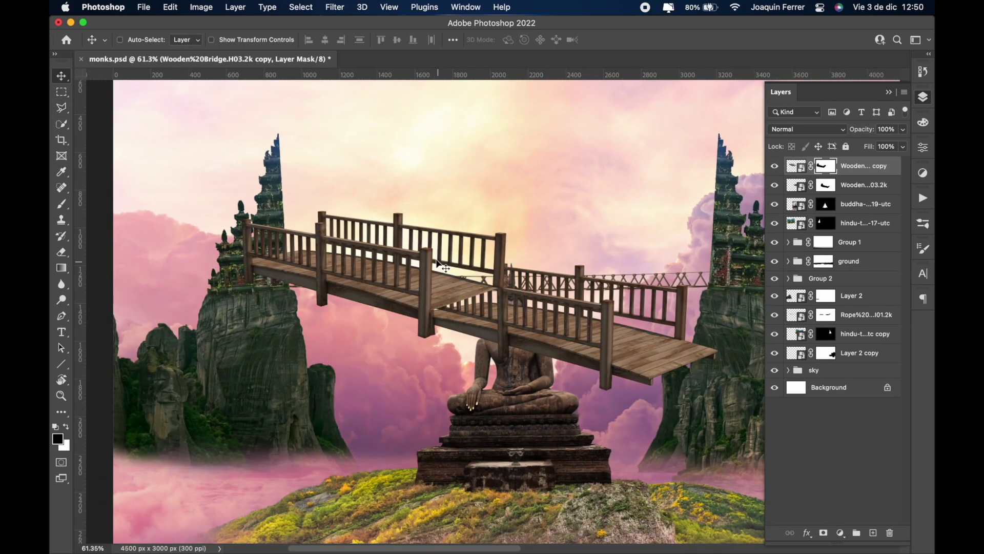
key("ctrl+bracketleft")
- Enlarge, skew and level the bridge copy over the Buddha
key("ctrl+t")
right_click(430, 240)
left_click(439, 281)
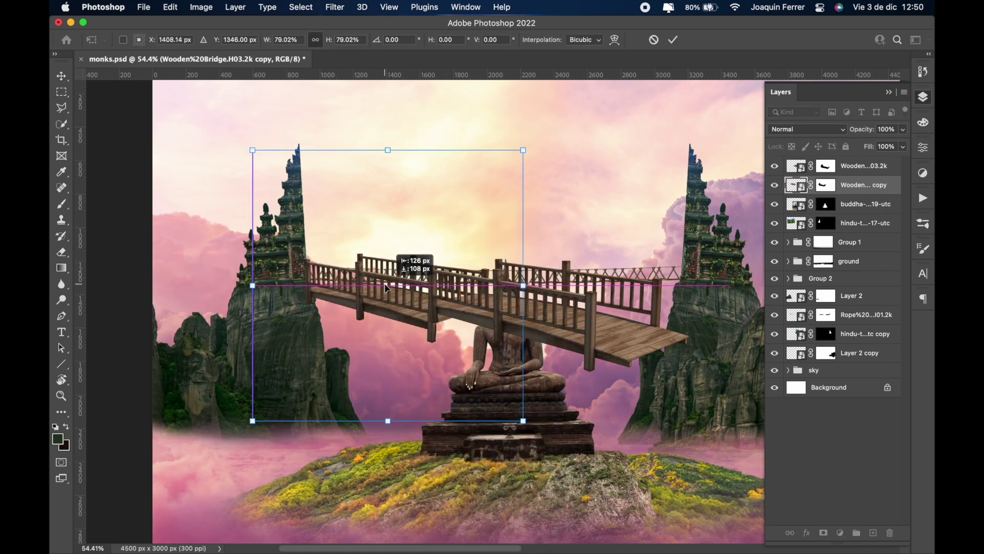
right_click(440, 239)
left_click(444, 294)
left_click_drag(536, 422, 538, 418)
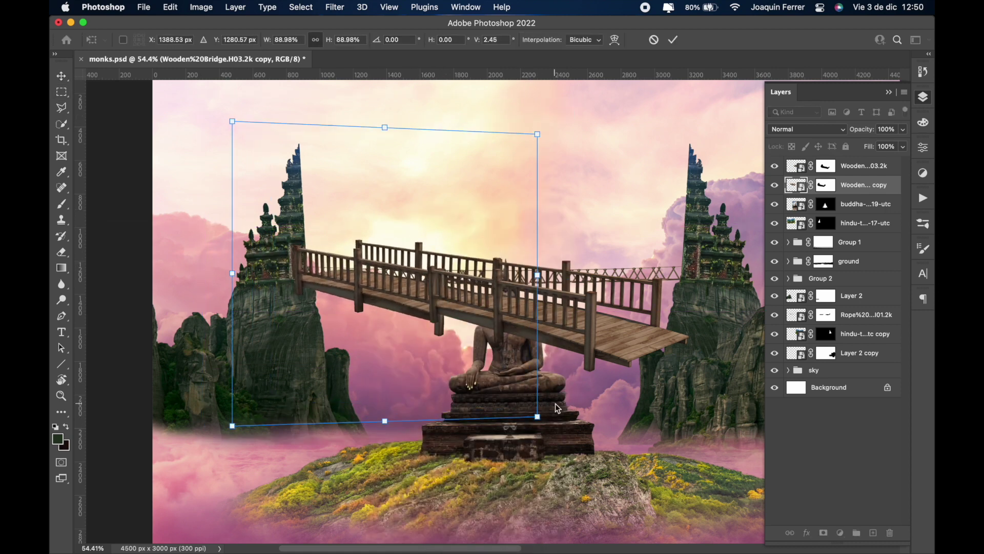
left_click_drag(385, 421, 388, 405)
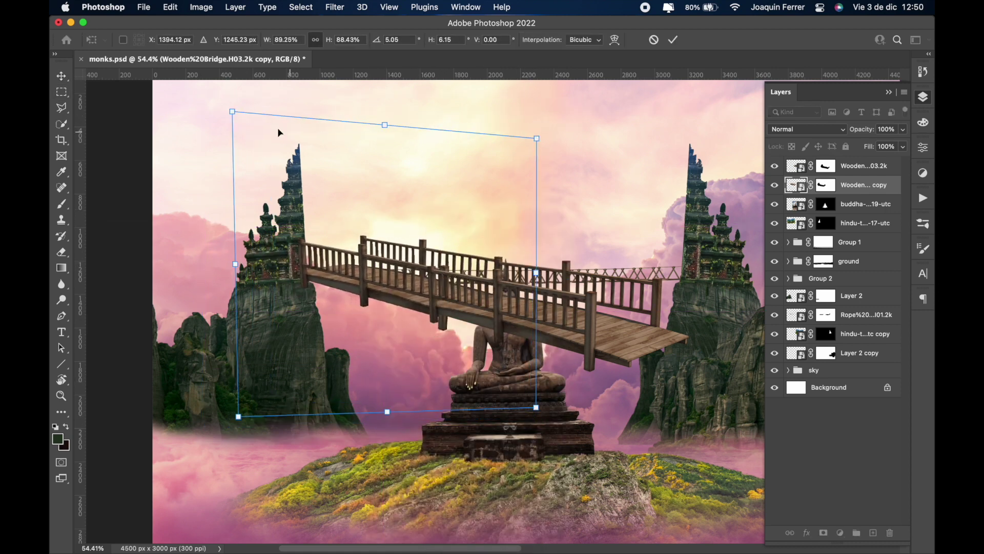
left_click_drag(232, 111, 233, 143)
right_click(362, 246)
left_click(399, 266)
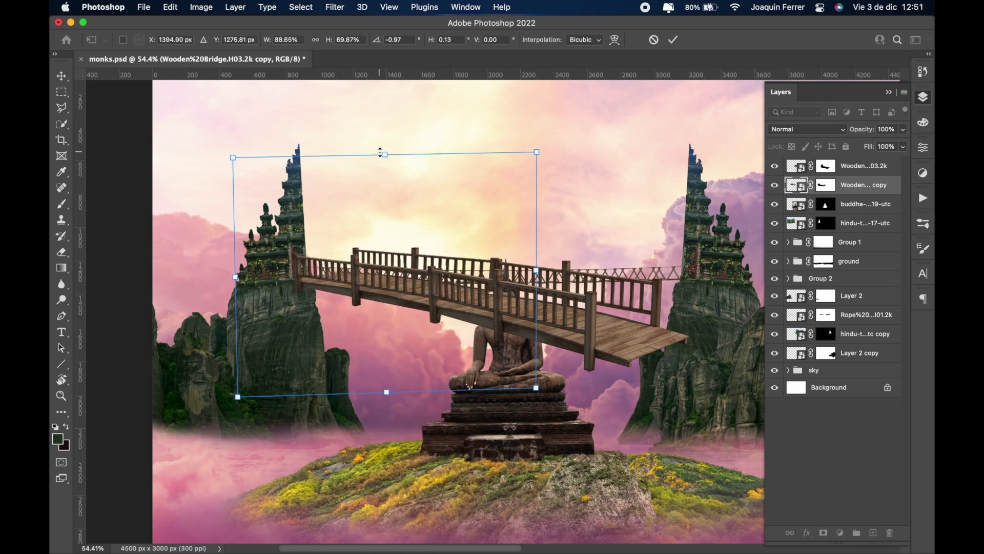
key("Return")
key("b")
left_click(826, 185)
- Copy a lassoed railing section to its own layer and move it into the railing gap
scroll(493, 256, "up", 5)
right_click(515, 207)
key("Escape")
scroll(518, 230, "down", 3)
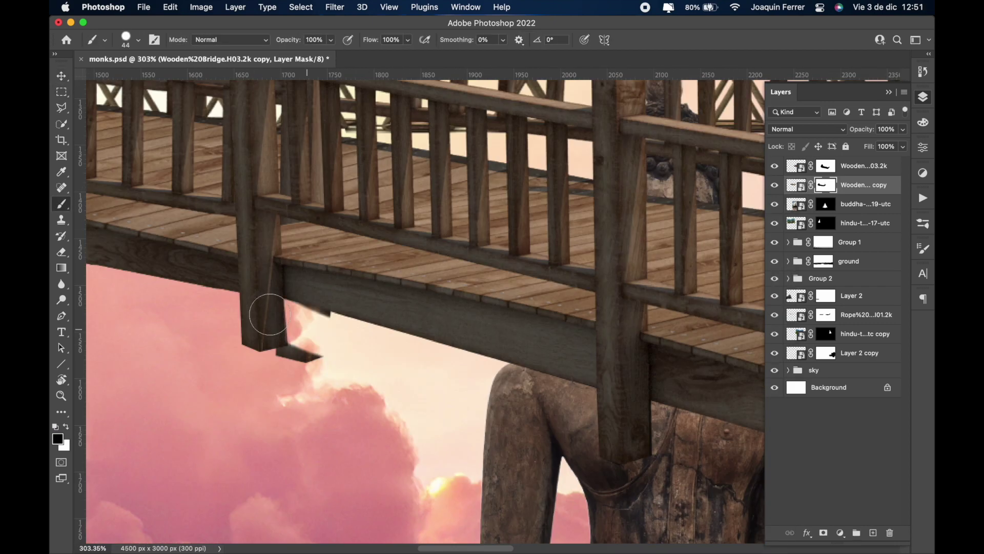
scroll(505, 205, "up", 4)
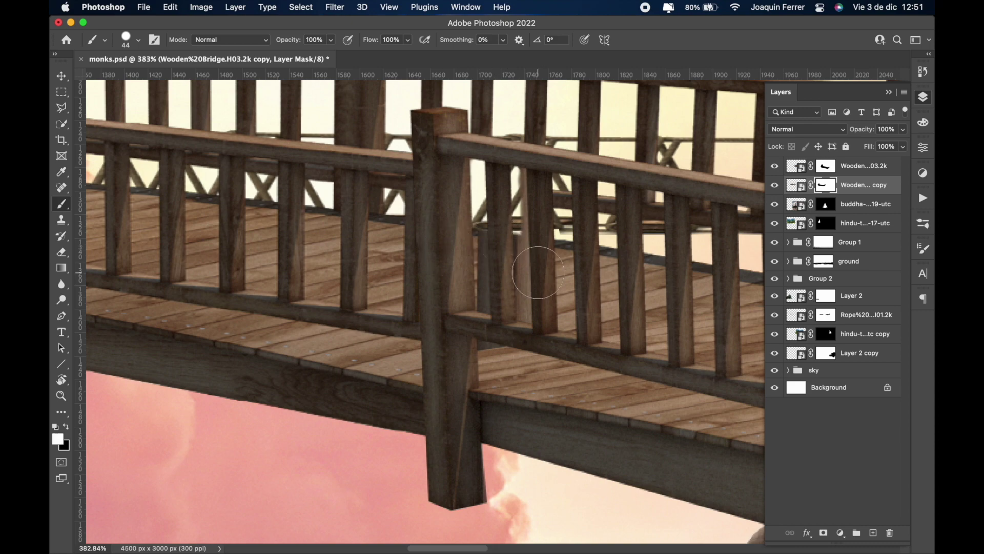
scroll(539, 272, "right", 4)
left_click(61, 107)
left_click_drag(211, 182, 211, 267)
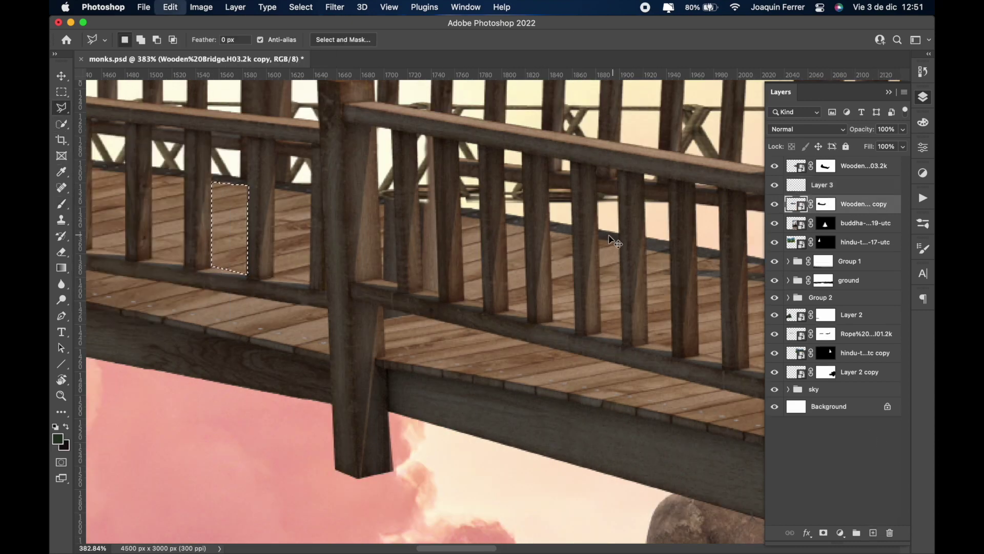
key("ctrl+j")
key("v")
left_click_drag(446, 246, 483, 227)
- Merge the railing pieces, convert them to a smart object, and warp the railing slightly upward
scroll(484, 227, "down", 5)
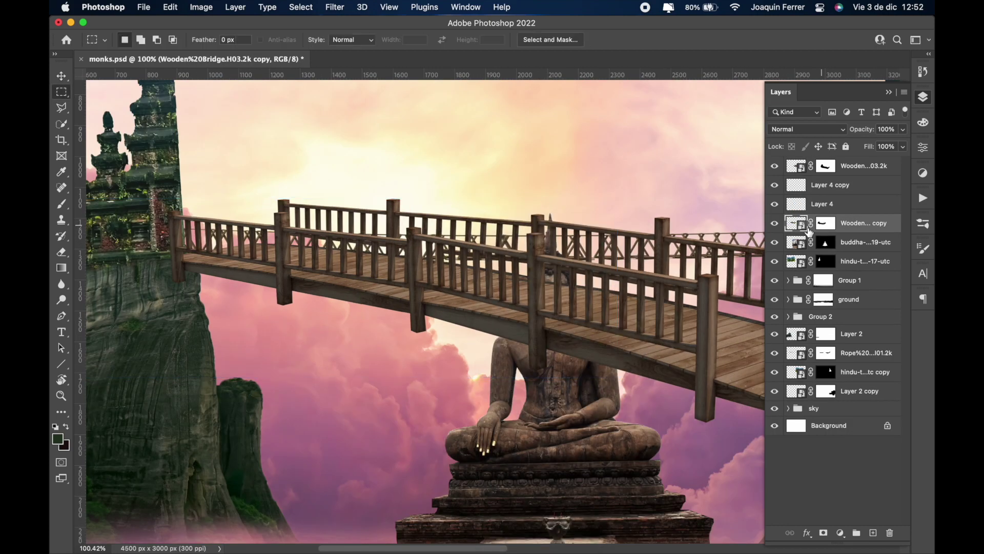
key("ctrl+e")
right_click(831, 186)
left_click(749, 409)
key("ctrl+t")
right_click(499, 256)
left_click(518, 359)
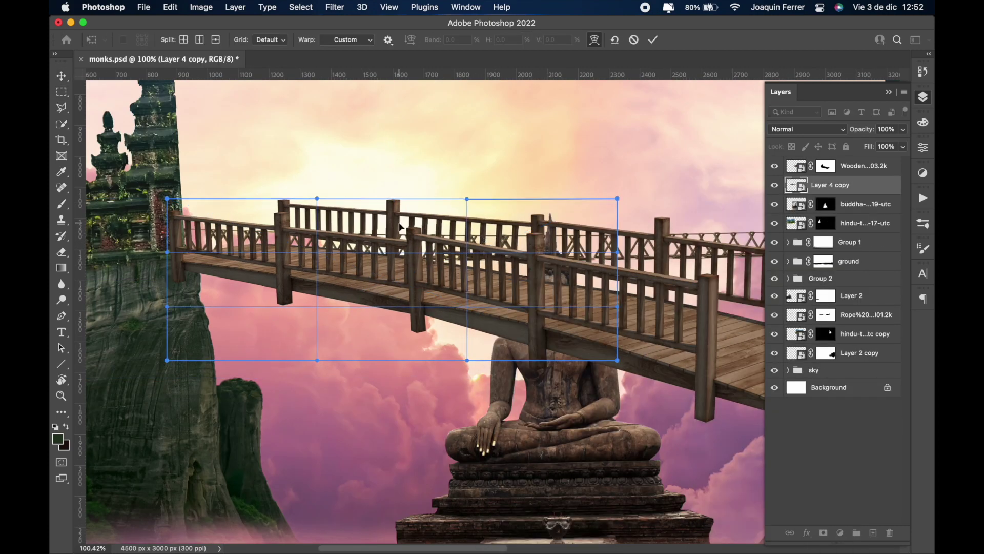
left_click_drag(401, 227, 400, 218)
key("Return")
- Warp the bridge further with a finer grid to bend it into an arch
scroll(453, 315, "up", 3)
right_click(454, 315)
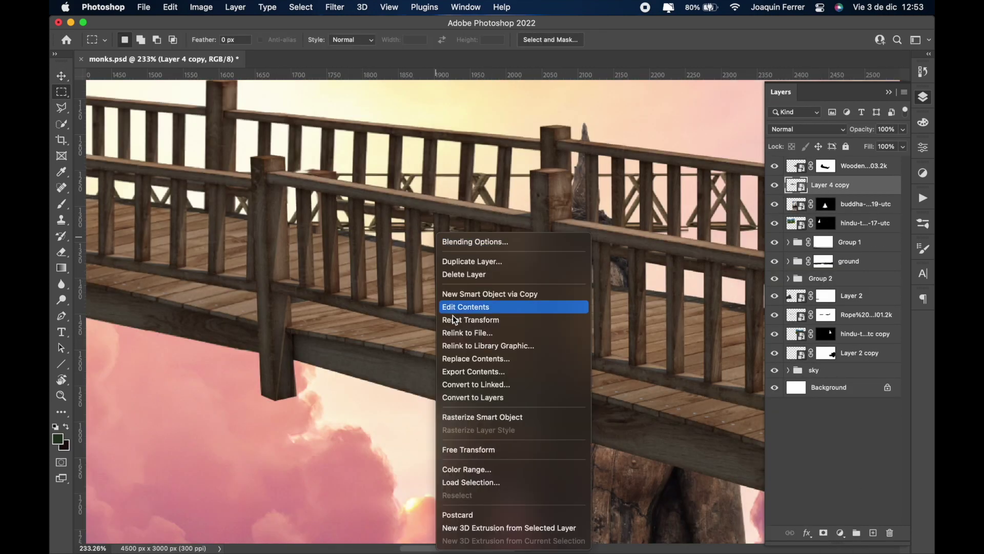
left_click(453, 315)
left_click(271, 39)
left_click(264, 57)
left_click_drag(318, 379, 355, 285)
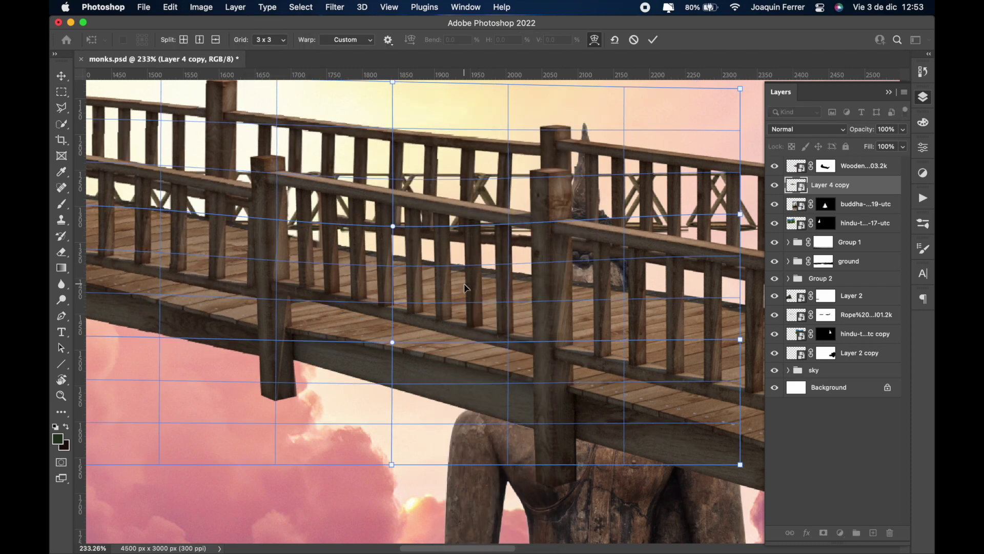
key("Return")
- Merge the railing into the bridge, then shrink, skew and tilt it onto the island's left edge
key("m")
key("super+0")
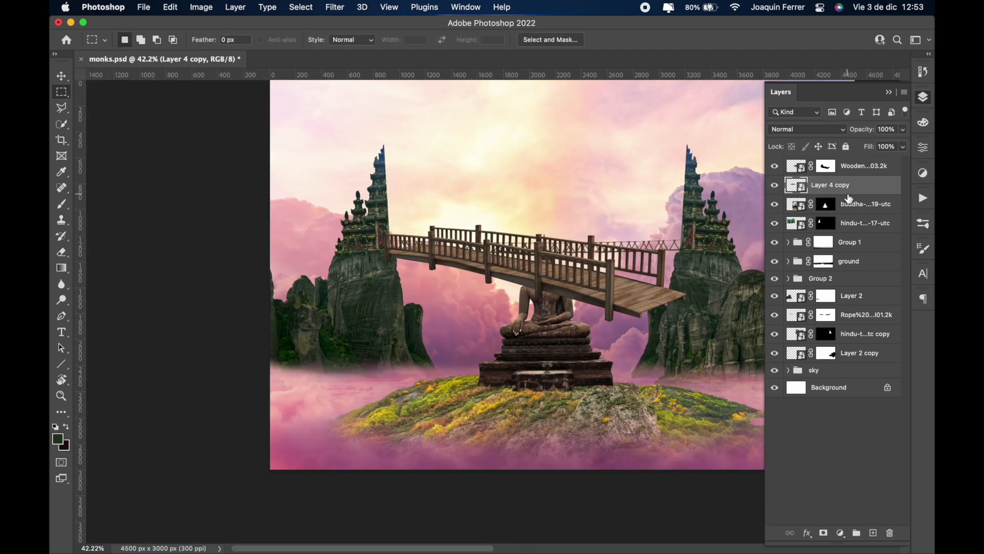
right_click(527, 186)
left_click(556, 225)
right_click(549, 191)
left_click(564, 378)
left_click_drag(294, 343, 277, 346)
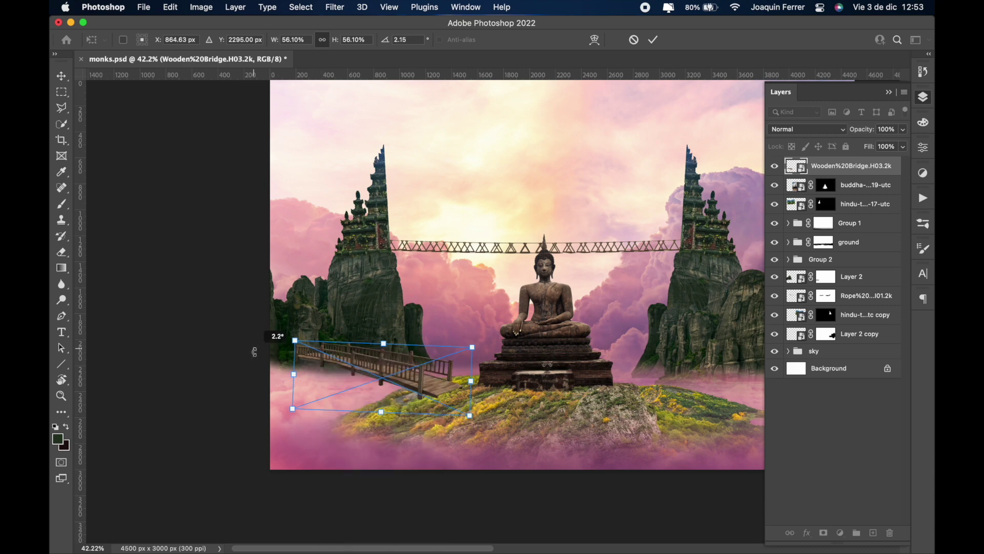
left_click_drag(471, 343, 516, 355)
mouse_move(471, 412)
left_mouse_down()
mouse_move(516, 411)
mouse_move(458, 380)
left_mouse_up()
scroll(323, 392, "up", 3)
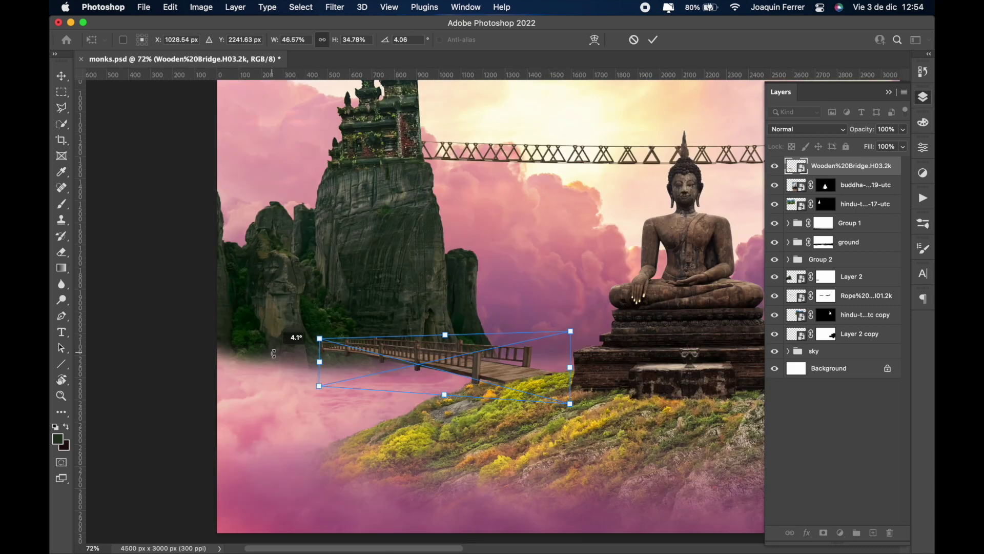
key("Return")
- Add a mask to the bridge layer and set up a large soft black brush to hide its base
left_click(823, 533)
key("b")
right_click(522, 200)
double_click(580, 305)
key("x")
scroll(420, 281, "up", 8)
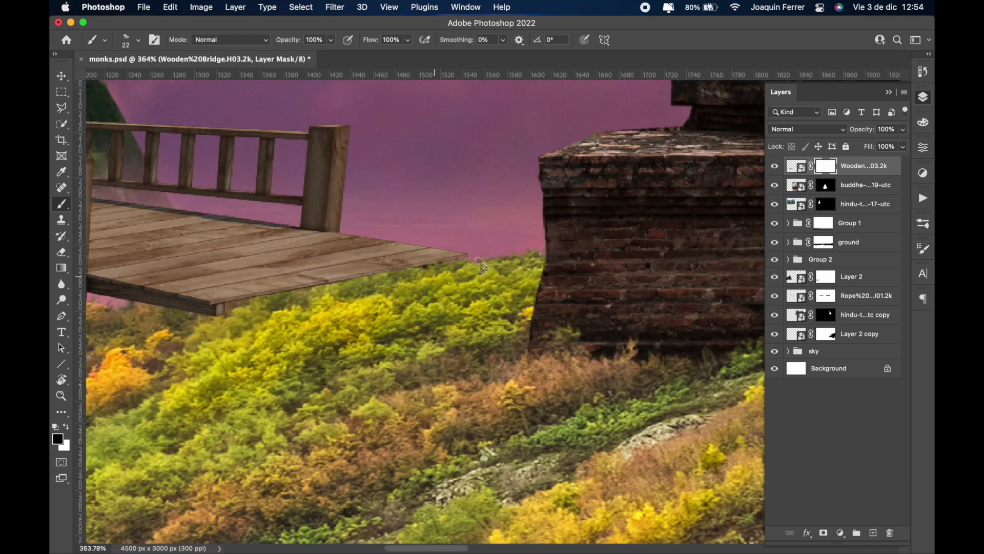
scroll(426, 307, "left", 5)
scroll(425, 308, "up", 3)
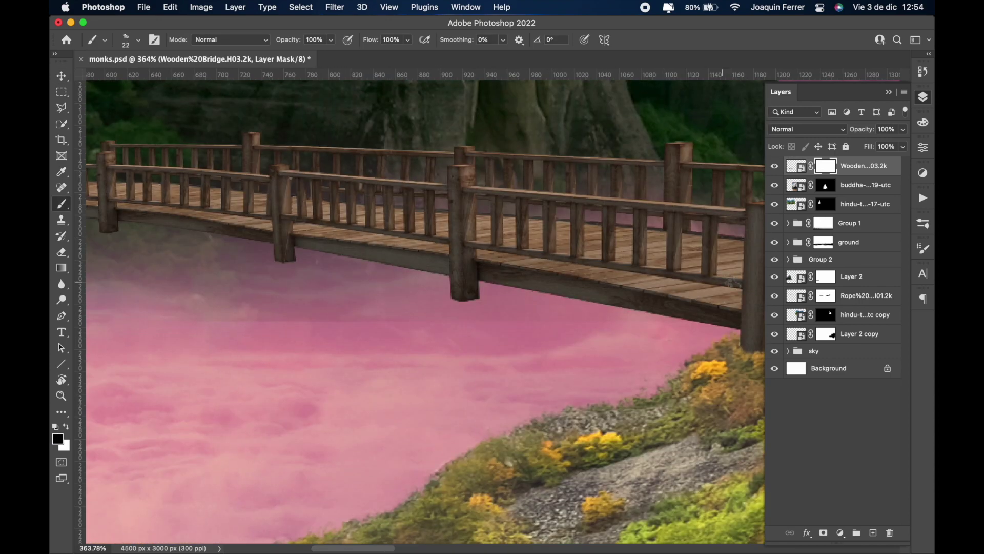
left_click(851, 334)
left_click(851, 276)
right_click(507, 325)
double_click(592, 350)
- Copy a polygon-lassoed support post to a new layer and stretch it down into the clouds
left_click_drag(184, 330, 338, 353)
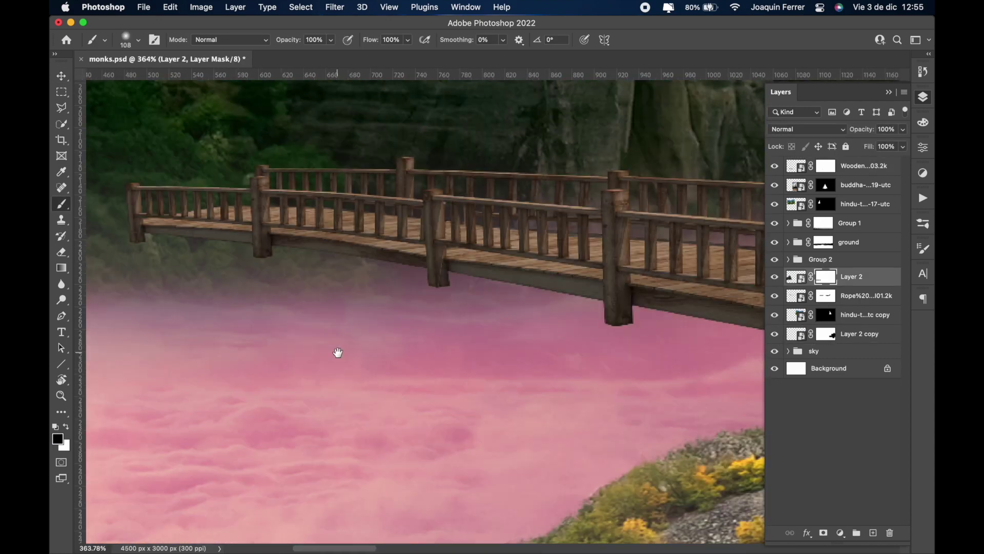
left_click(783, 170)
key("l")
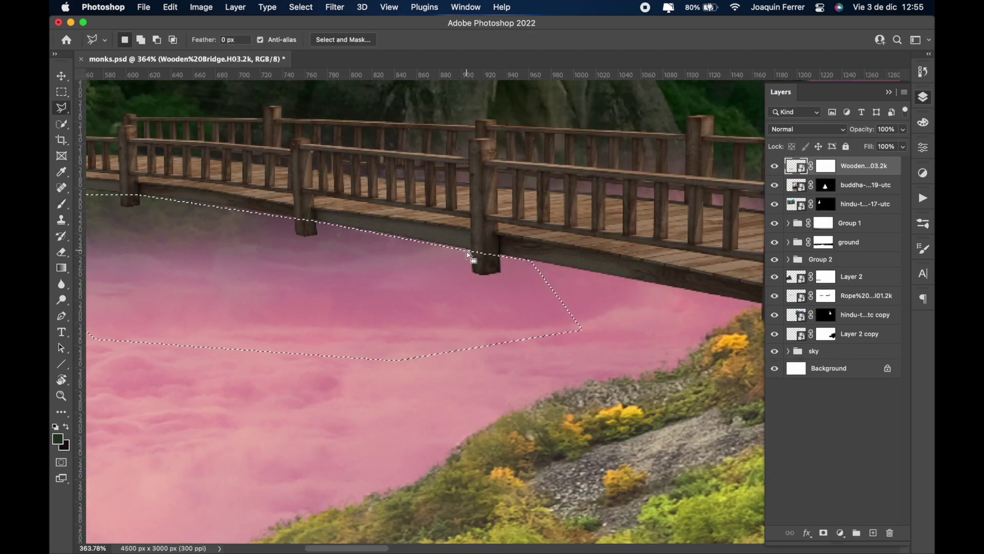
right_click(468, 255)
left_click(505, 374)
key("ctrl+t")
left_click_drag(479, 325, 478, 406)
key("Return")
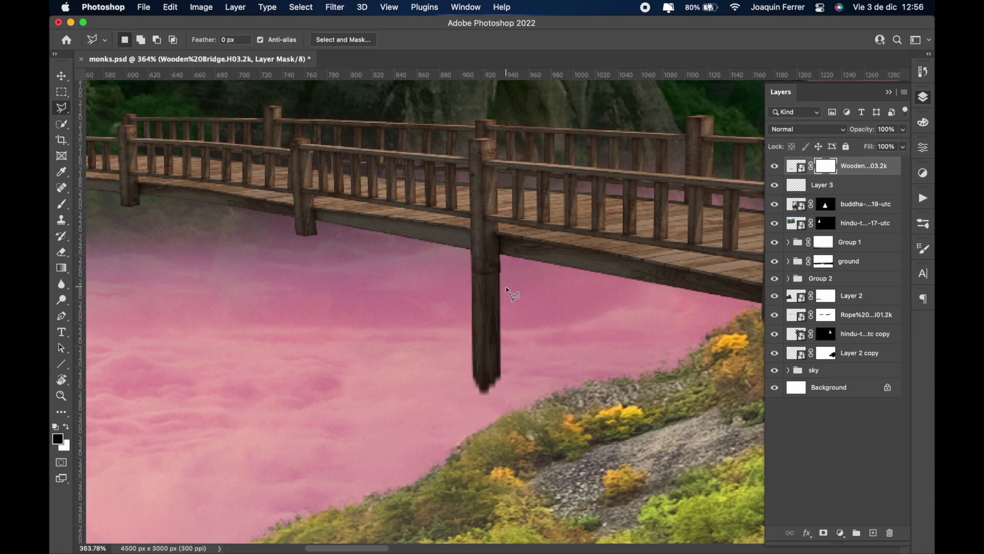
- Move the long post under another pillar and duplicate it, sizing each copy under its pillar
key("v")
left_click_drag(493, 333, 311, 292)
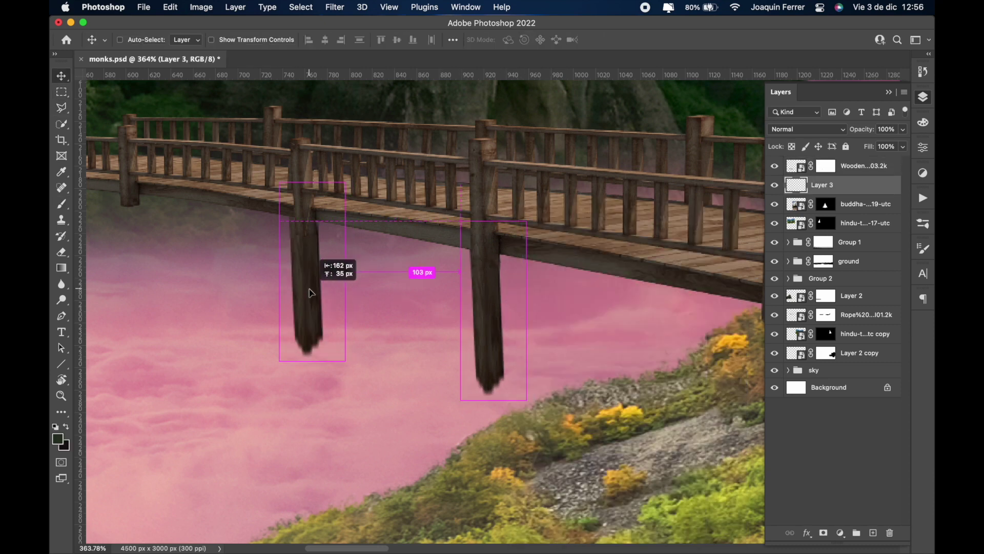
key("ctrl+j")
key("ctrl+t")
left_click_drag(346, 361, 331, 322)
key("Return")
right_click(337, 352)
key("Escape")
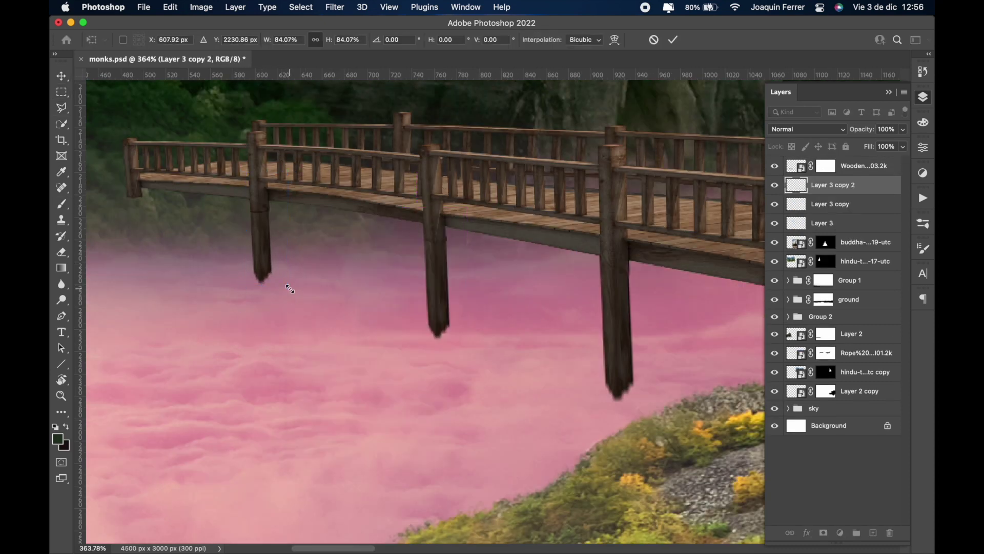
left_click_drag(390, 231, 265, 231)
key("ctrl+t")
left_click_drag(287, 287, 280, 278)
key("Return")
- Group the added post layers together
key("ctrl+g")
key("b")
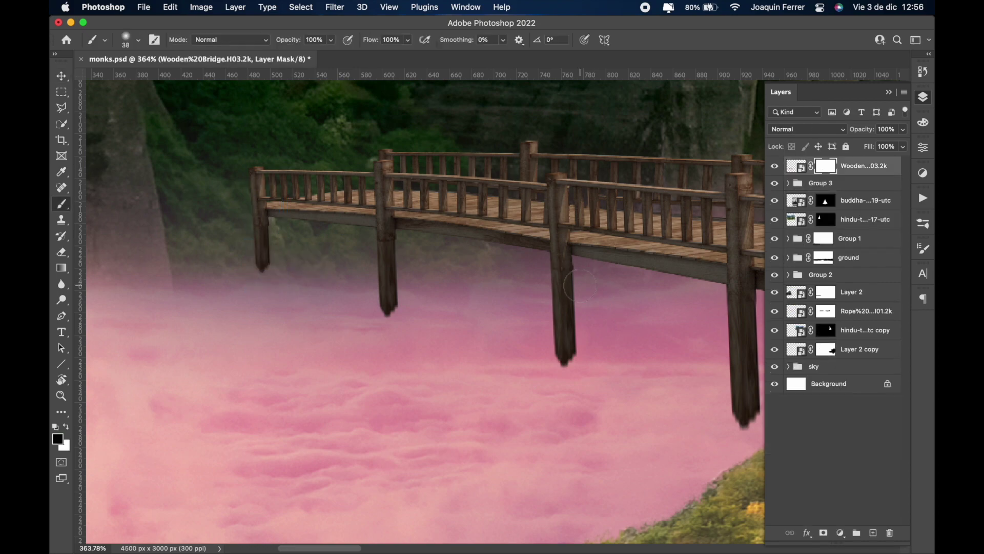
scroll(382, 260, "down", 3)
scroll(564, 307, "left", 3)
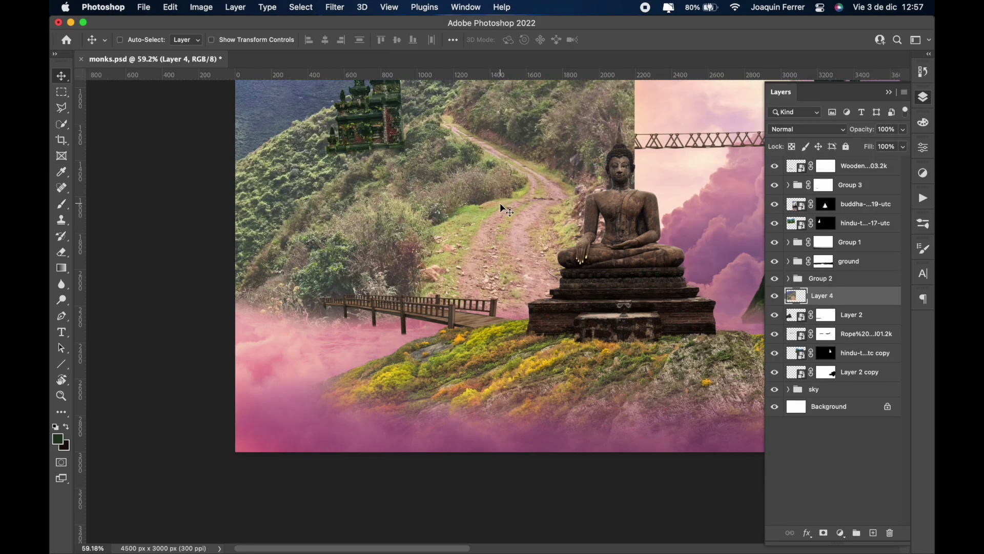
- Copy the outlined dirt path to a new layer, then stretch, rotate and warp it up the cliff
right_click(480, 198)
left_click(516, 315)
key("ctrl+t")
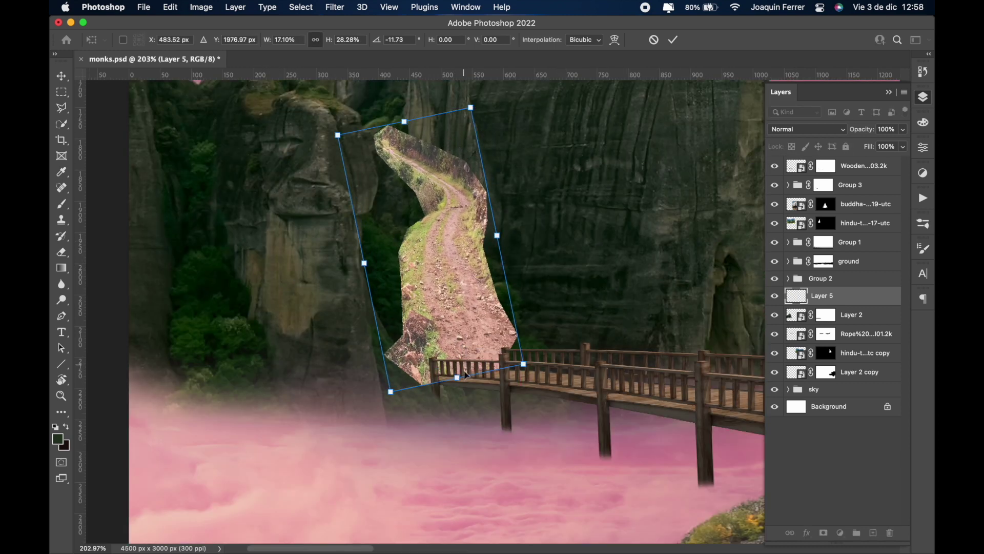
left_click_drag(465, 275, 418, 187)
right_click(418, 188)
left_click(443, 276)
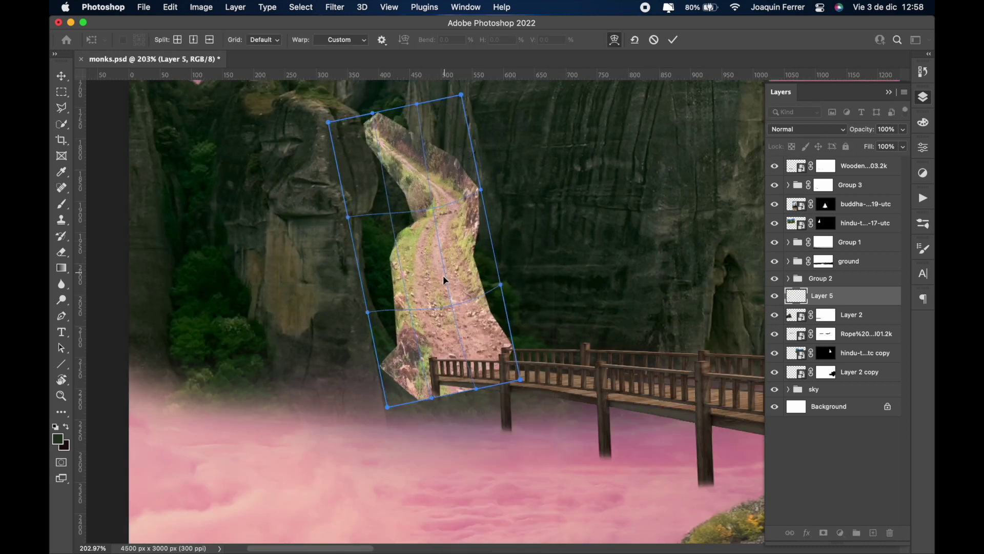
left_click_drag(443, 276, 430, 221)
key("Return")
- Reset the brush colours to black and white, zoom out, and save the composite
key("b")
key("d")
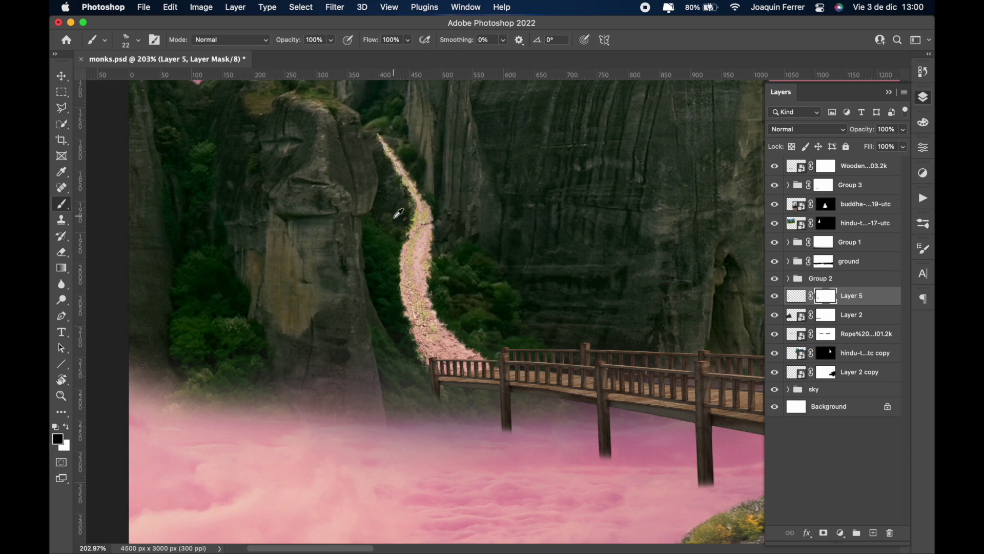
key("super+0")
key("v")
key("super+s")
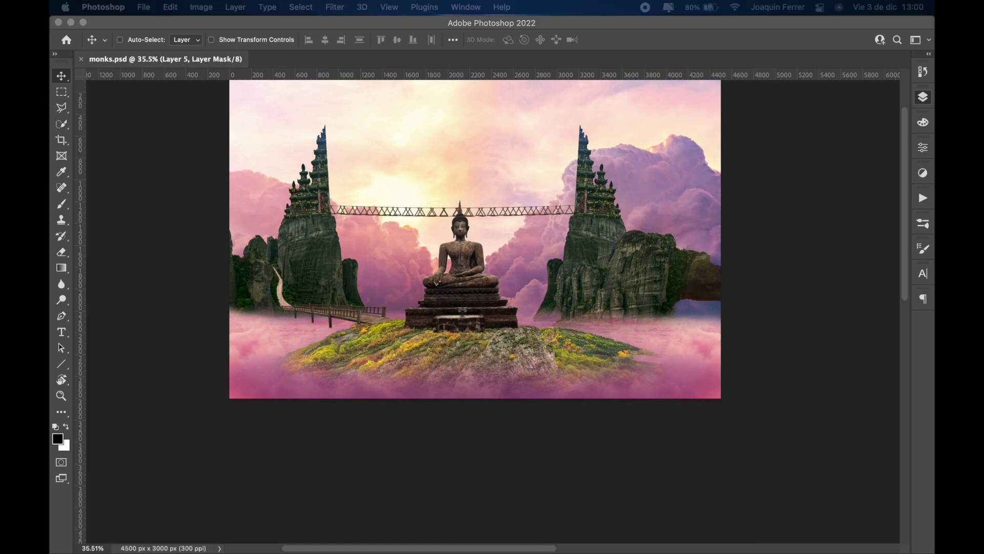
- Place the brick temple photo into the composition
left_click_drag(454, 195, 454, 195)
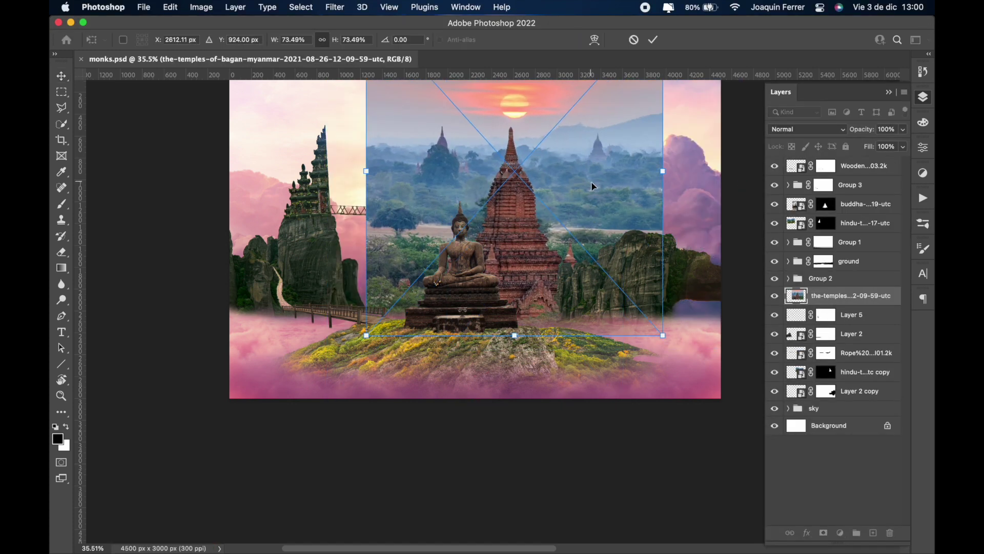
key("Return")
key("w")
left_click(517, 214)
- Trace the temple's outline with the polygonal lasso into a selection
scroll(556, 264, "up", 10)
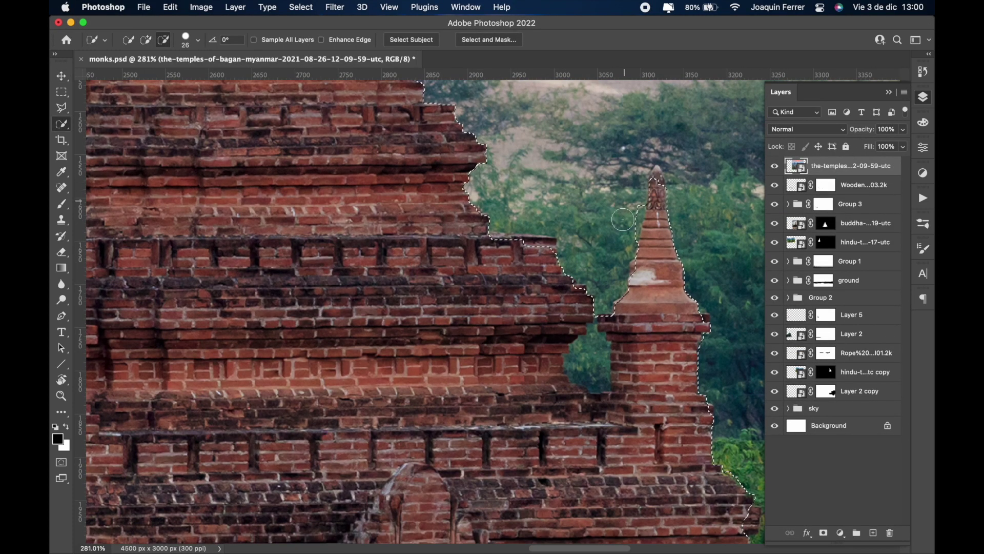
key("l")
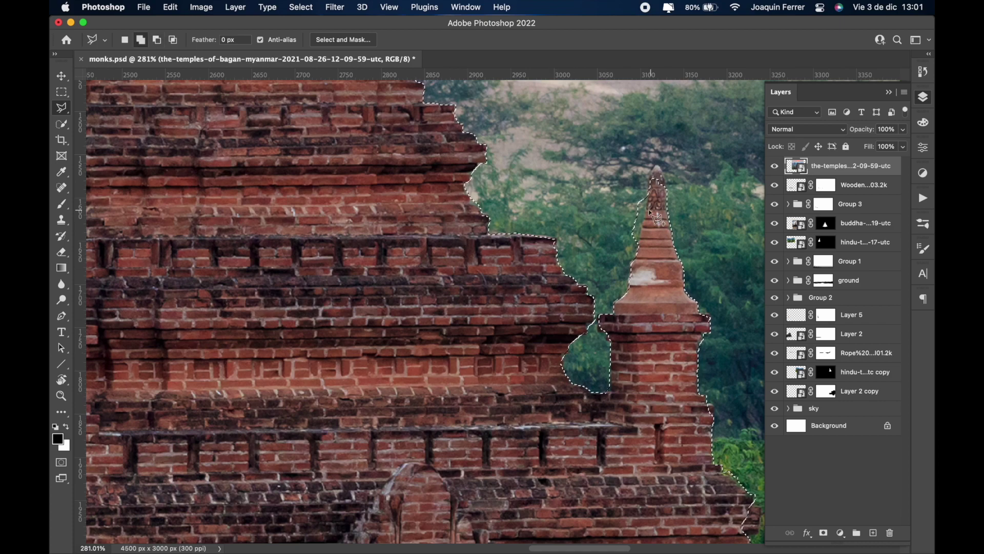
scroll(658, 189, "up", 10)
scroll(658, 189, "left", 5)
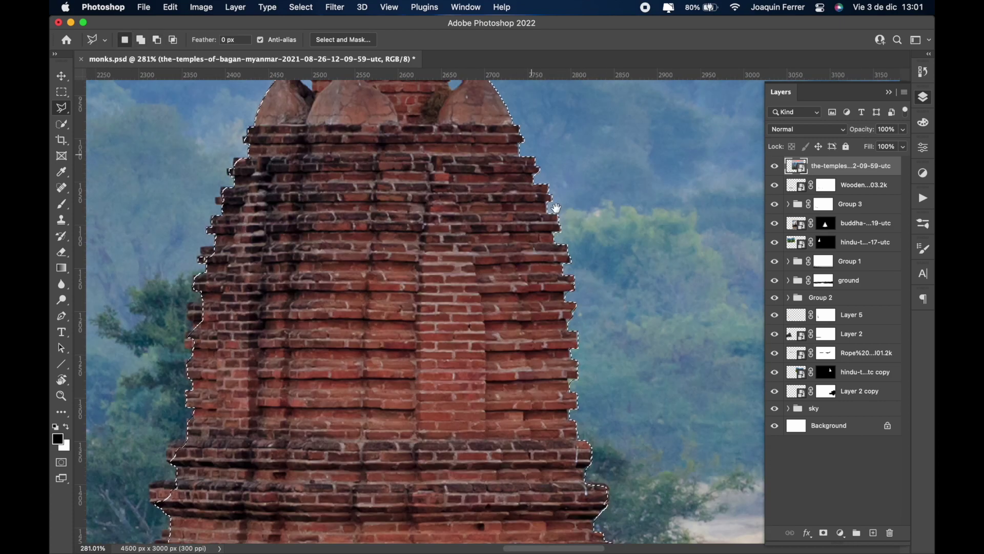
scroll(548, 218, "up", 5)
scroll(418, 209, "up", 5)
scroll(418, 209, "down", 10)
scroll(513, 149, "left", 5)
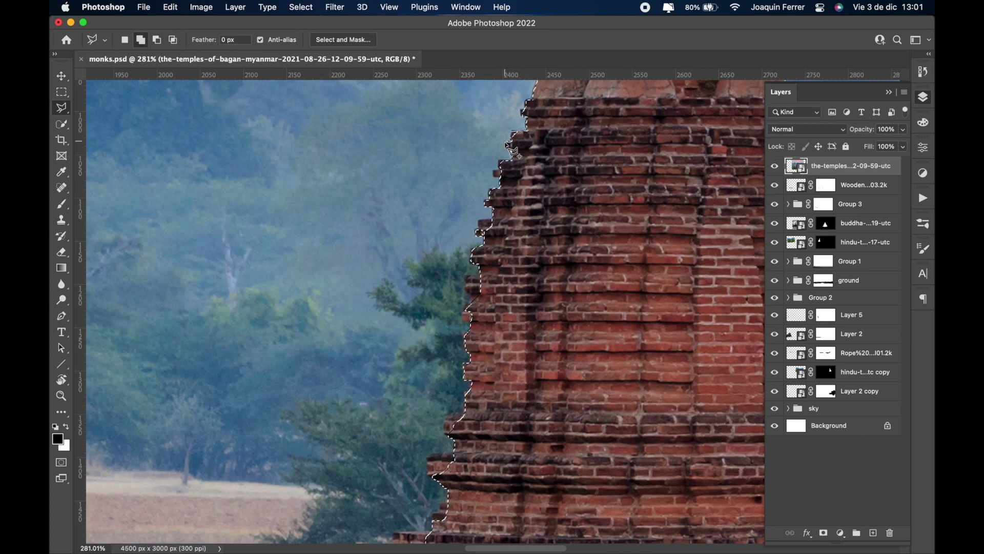
scroll(490, 357, "down", 5)
left_click(463, 247, "shift")
left_click(476, 288)
left_click(443, 292)
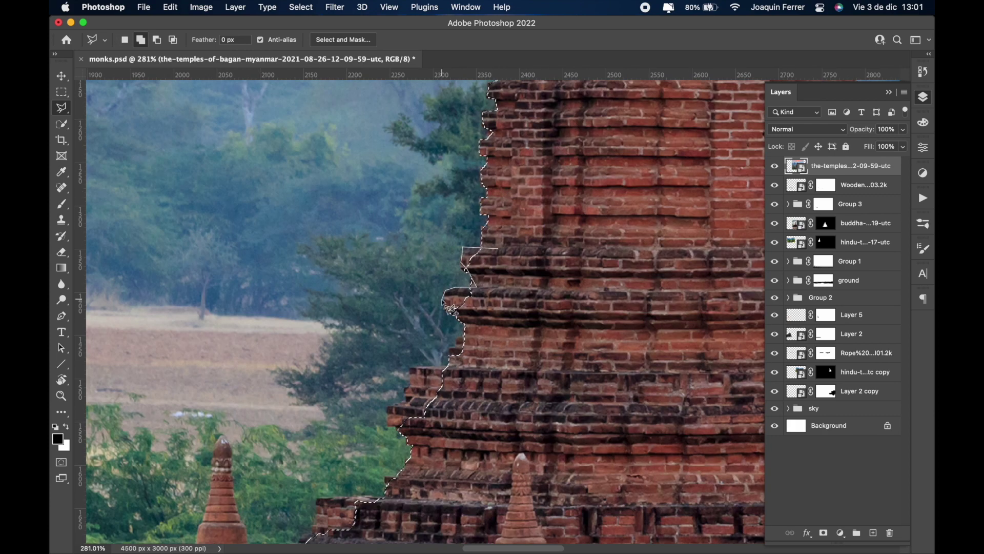
double_click(415, 392)
- Free Transform the temple layer and tilt it slightly to sit on the right cliff
scroll(533, 117, "up", 5)
scroll(534, 117, "left", 2)
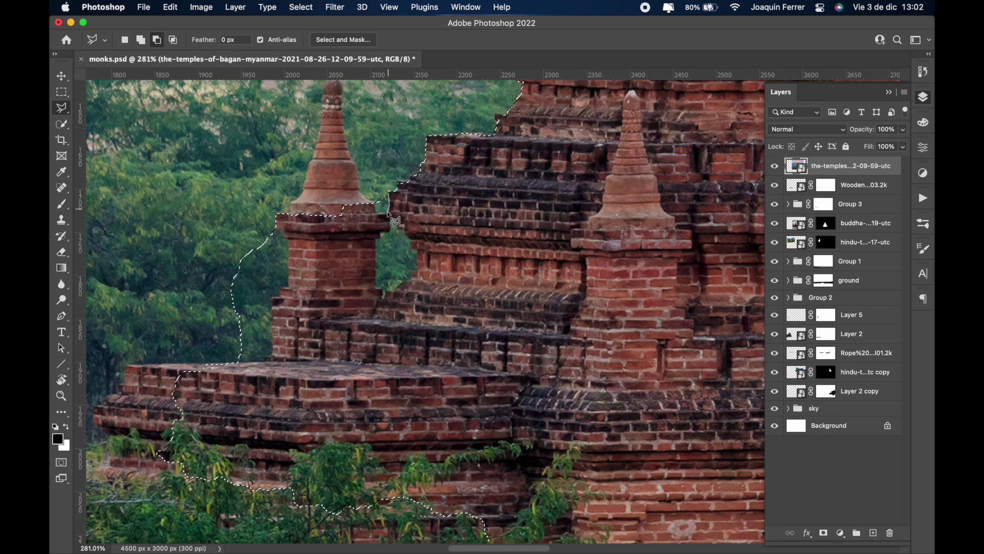
scroll(390, 215, "up", 3)
scroll(390, 215, "left", 3)
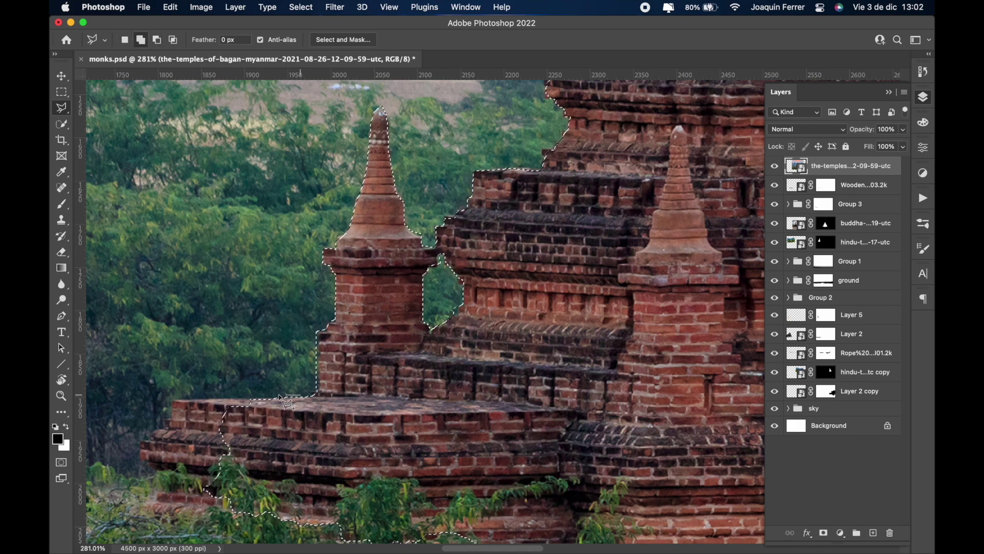
key("super+0")
left_click(824, 533)
right_click(480, 286)
left_click(528, 409)
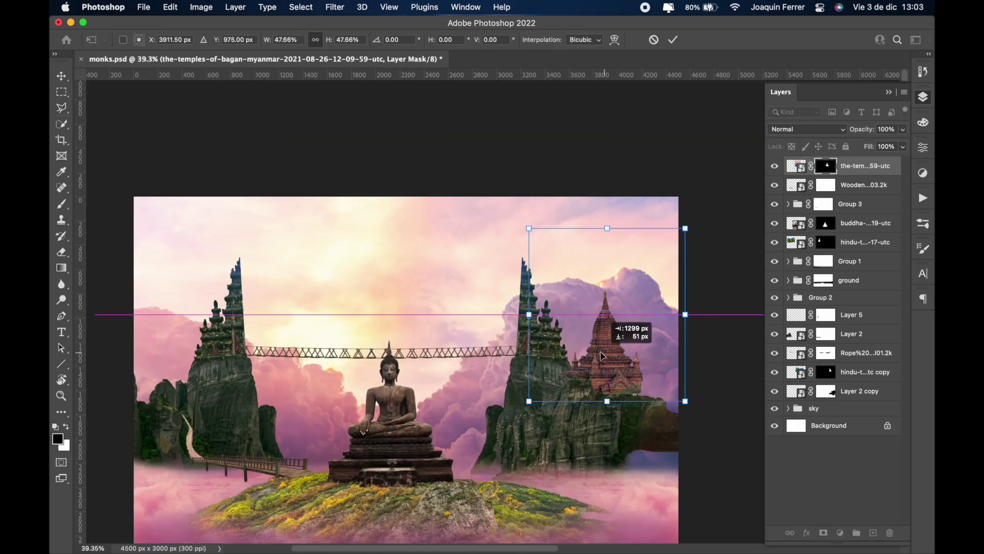
left_click_drag(477, 354, 468, 356)
key("Return")
- Select the front cliff rock and mask the temple base into its own group
scroll(554, 293, "up", 5)
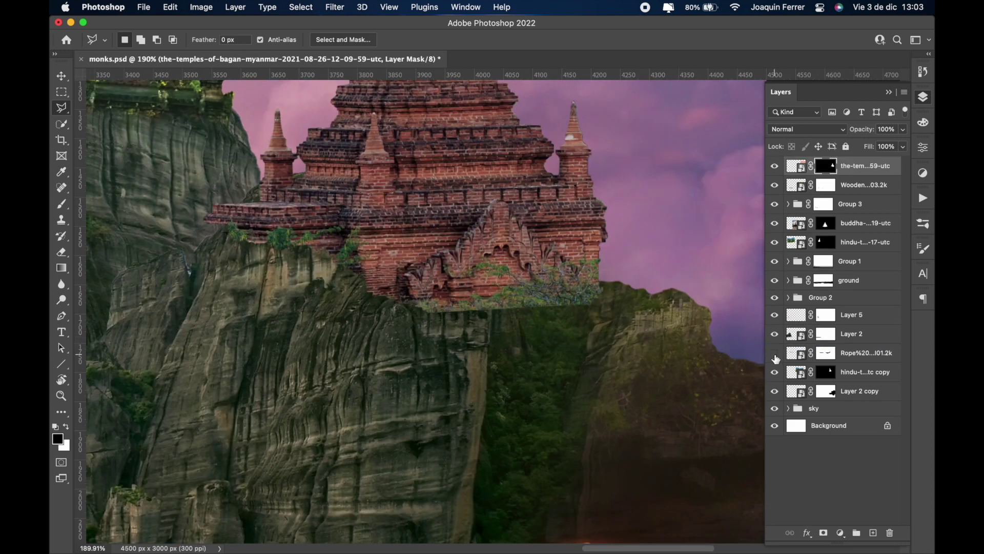
left_click(775, 166)
left_click_drag(904, 129, 856, 145)
scroll(486, 343, "up", 1)
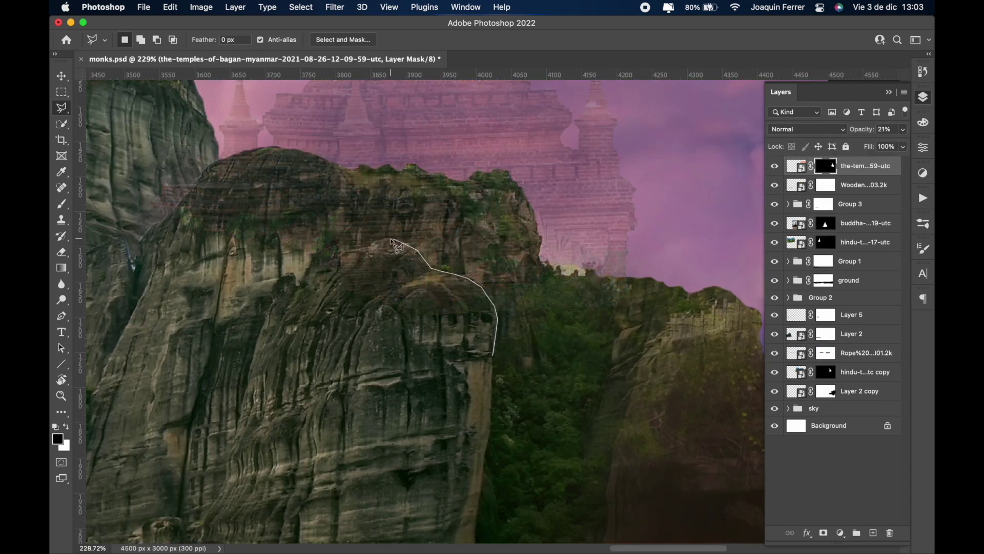
double_click(151, 250)
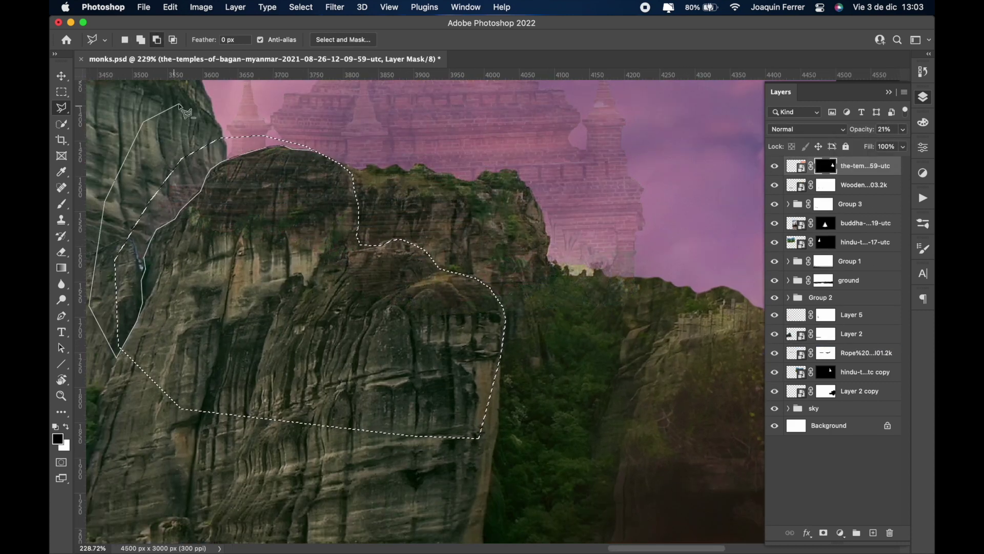
scroll(569, 269, "down", 5)
key("super+g")
key("0")
key("super+backslash")
key("b")
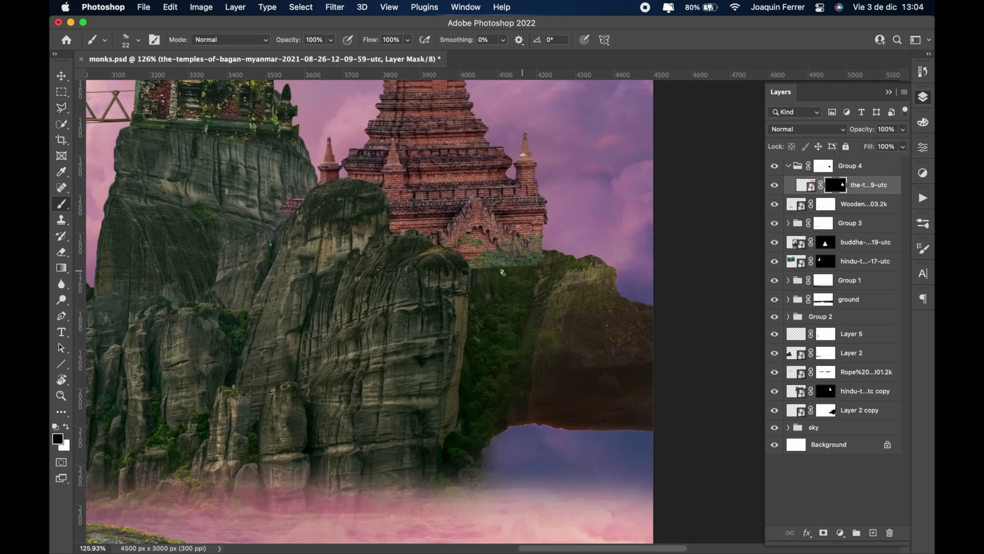
- Confirm the temple's final placement and save the composite
scroll(479, 280, "down", 5)
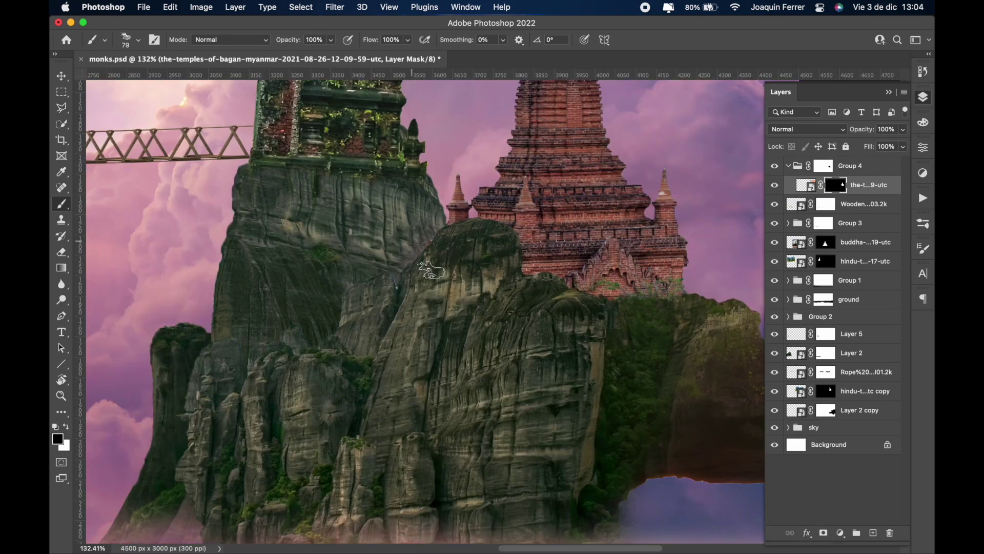
key("m")
right_click(570, 204)
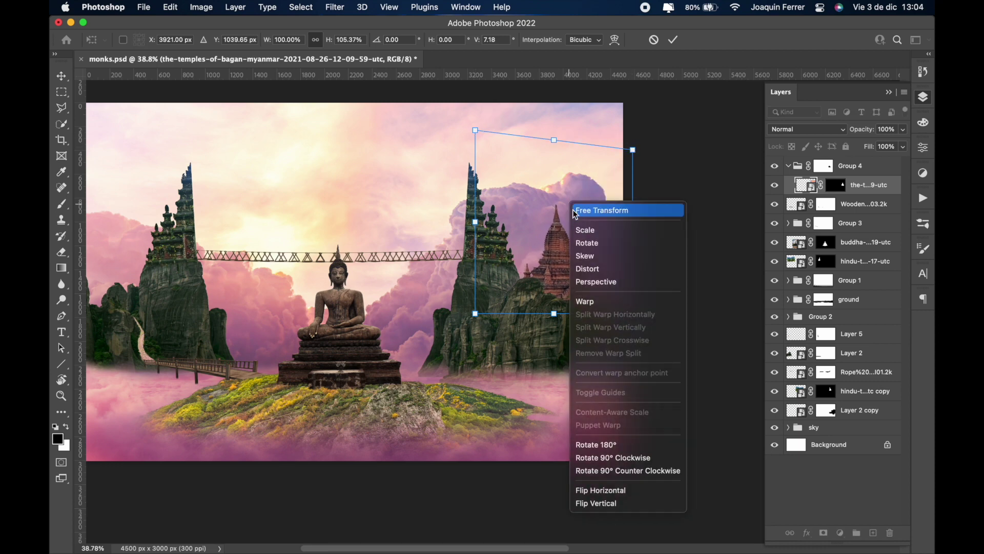
key("Escape")
key("Return")
key("super+s")
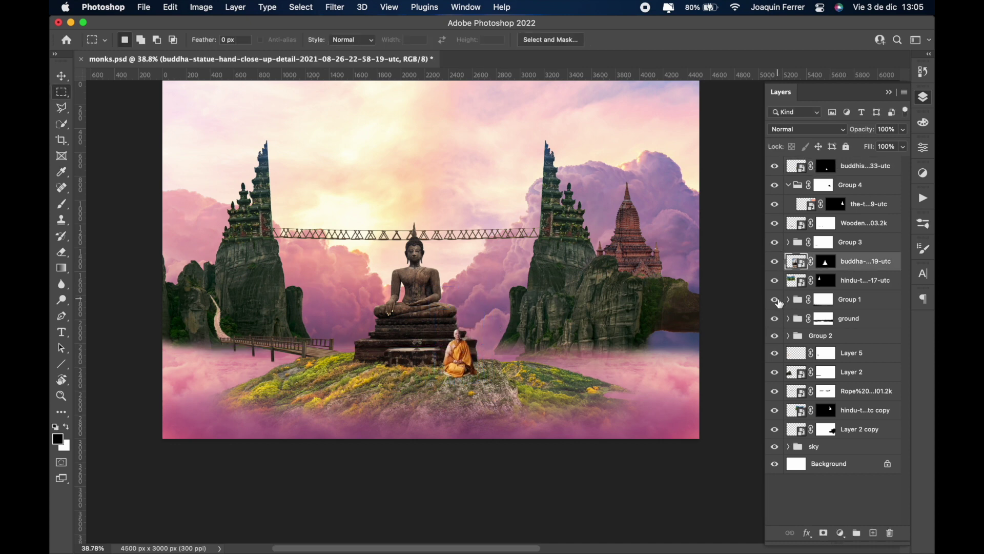
- Free Transform the Buddha statue up to about 125%
right_click(513, 170)
left_click(549, 446)
left_click_drag(528, 137, 538, 125)
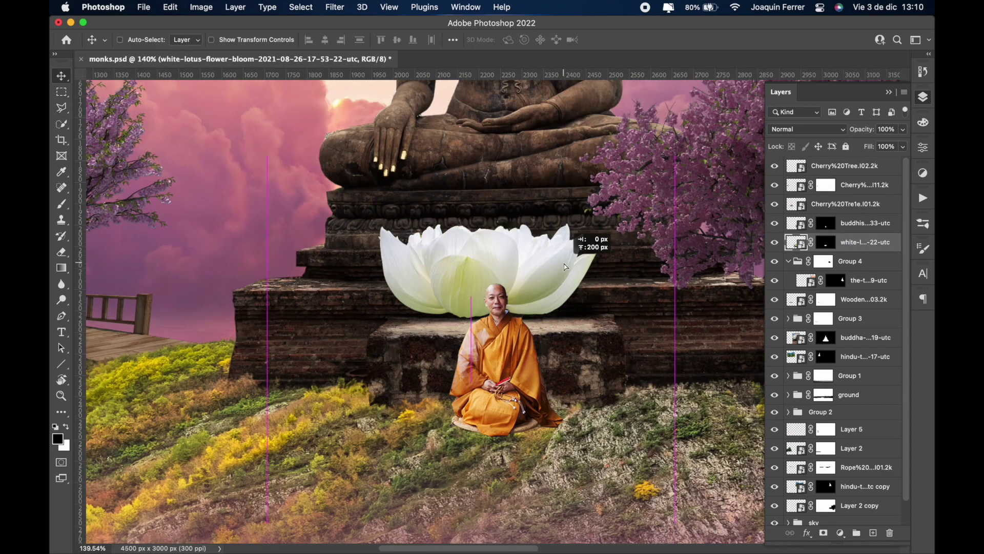
- Group the monk layer and fit the monk and lotus in place
key("super+g")
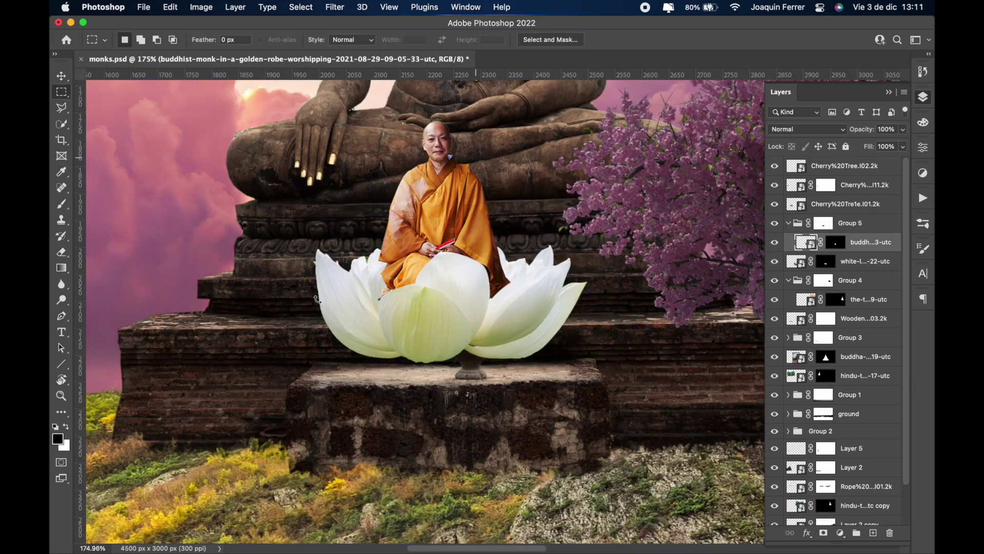
key("super+t")
key("super+0")
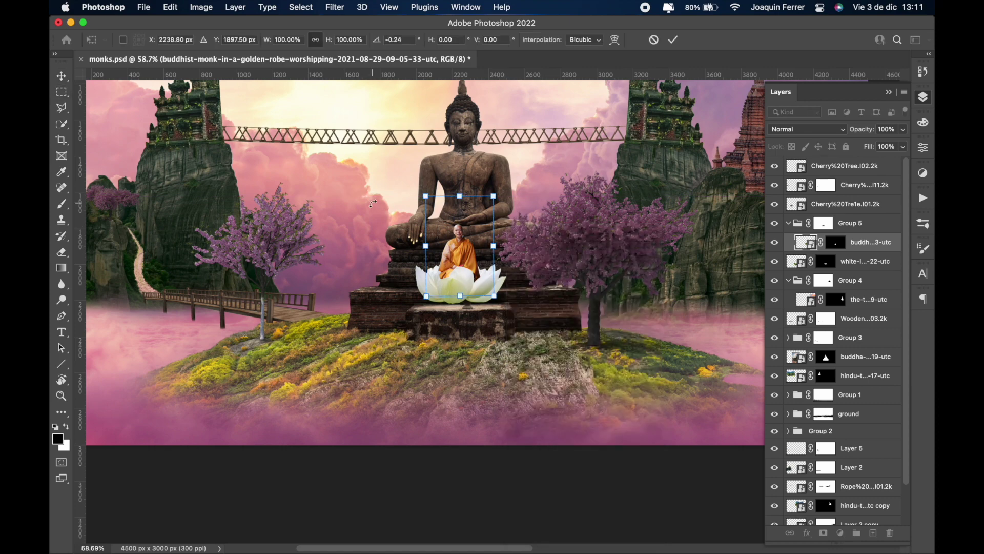
key("Return")
- Add a new shading layer clipped to the monk and paint on it
right_click(488, 209)
left_click(532, 402)
scroll(515, 405, "up", 5)
key("super+alt+shift+n")
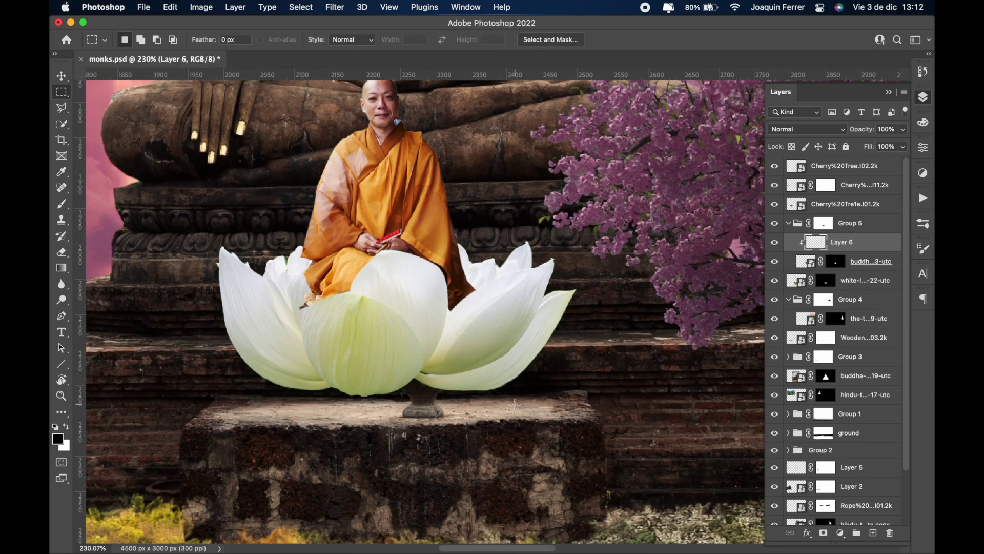
key("b")
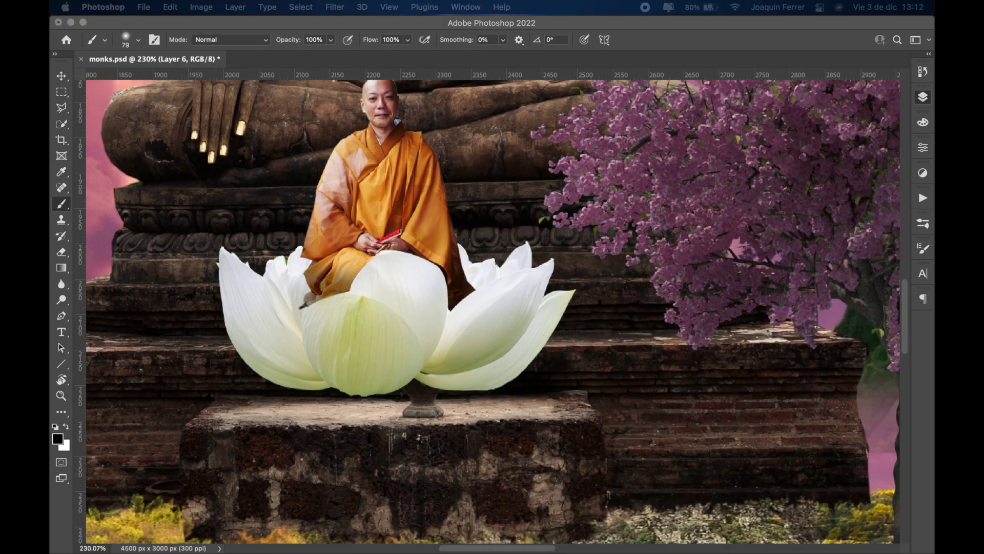
- Tilt the monk and lotus group slightly
key("super+0")
left_click(817, 220)
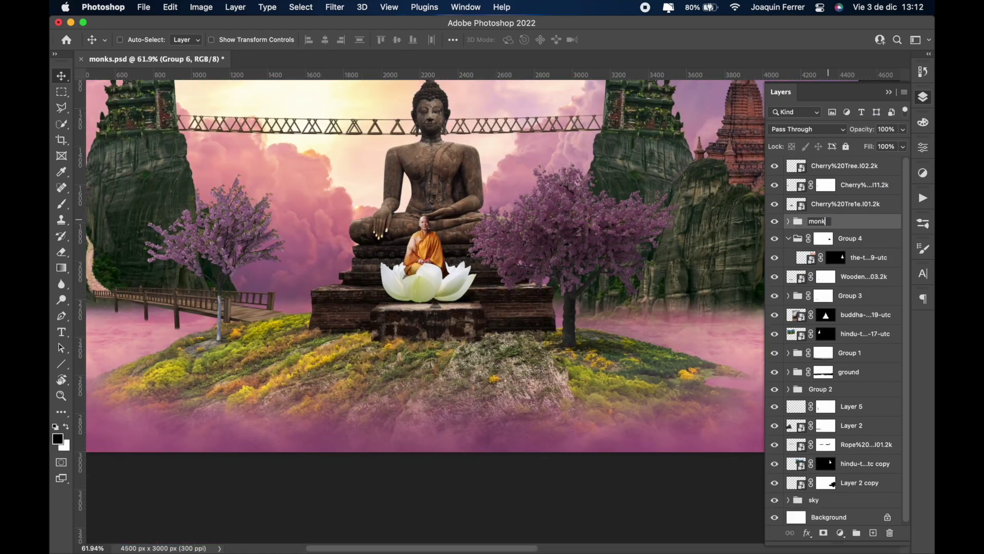
key("super+t")
left_click_drag(296, 250, 297, 252)
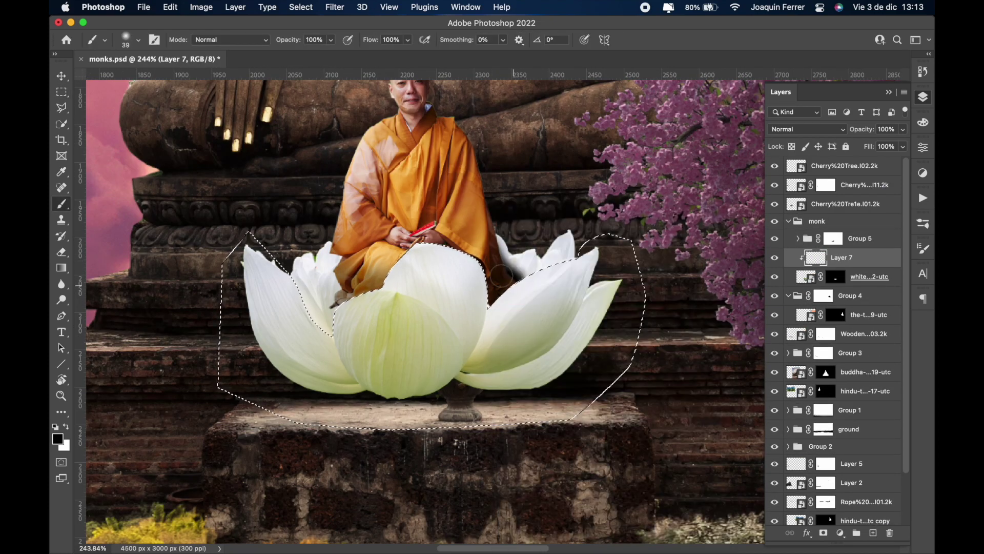
- Set the lotus shading layer to 25% opacity and save the composite
key("v")
key("super+d")
key("2")
key("5")
key("super+0")
key("super+s")
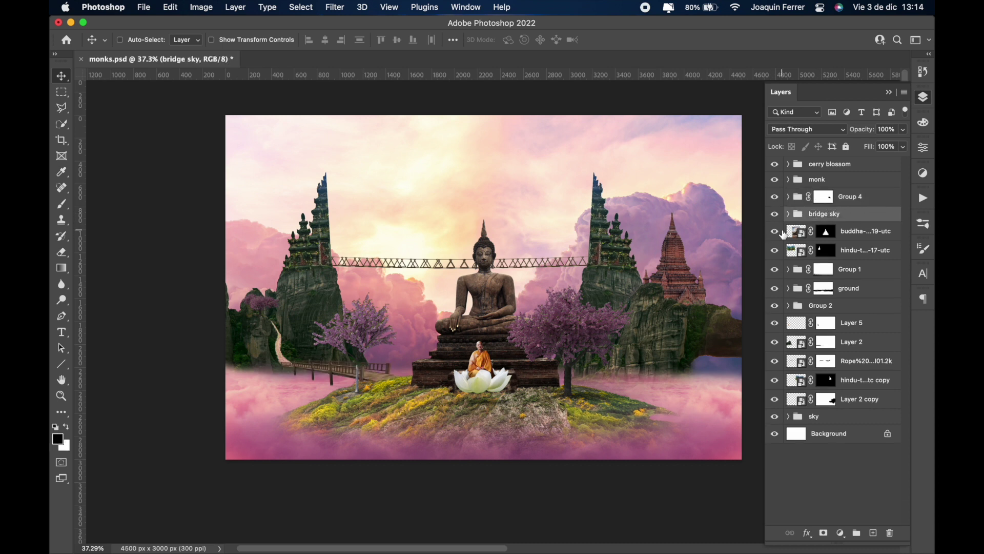
- Group the Buddha layers and name the group 'buddha'
left_click(784, 233)
key("super+g")
double_click(820, 248)
type("buddha")
key("Return")
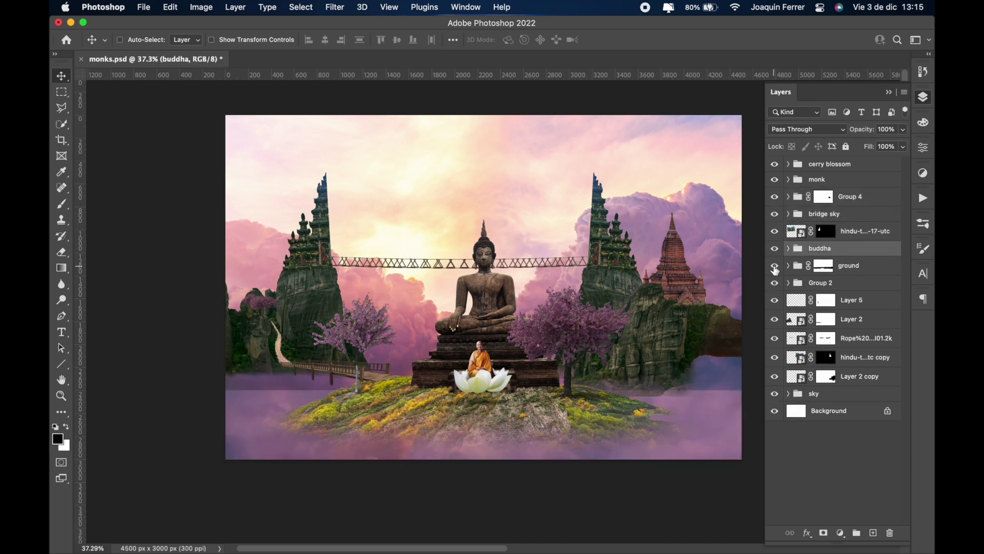
- Move Layer 5 into bridge sky, rename right mountain, left mountain and bridge, and delete two spare copies
left_click_drag(851, 300, 869, 223)
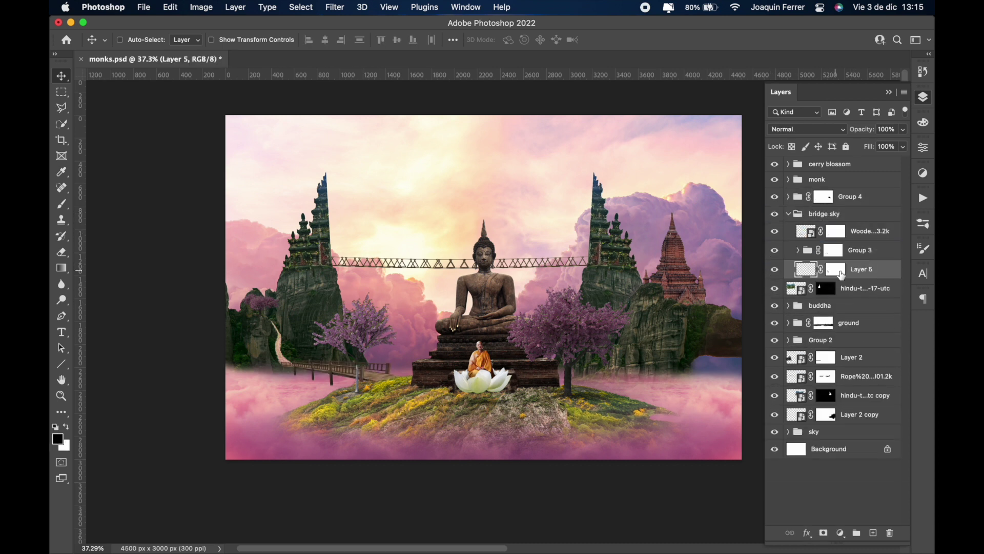
left_click(850, 341)
left_click(854, 364)
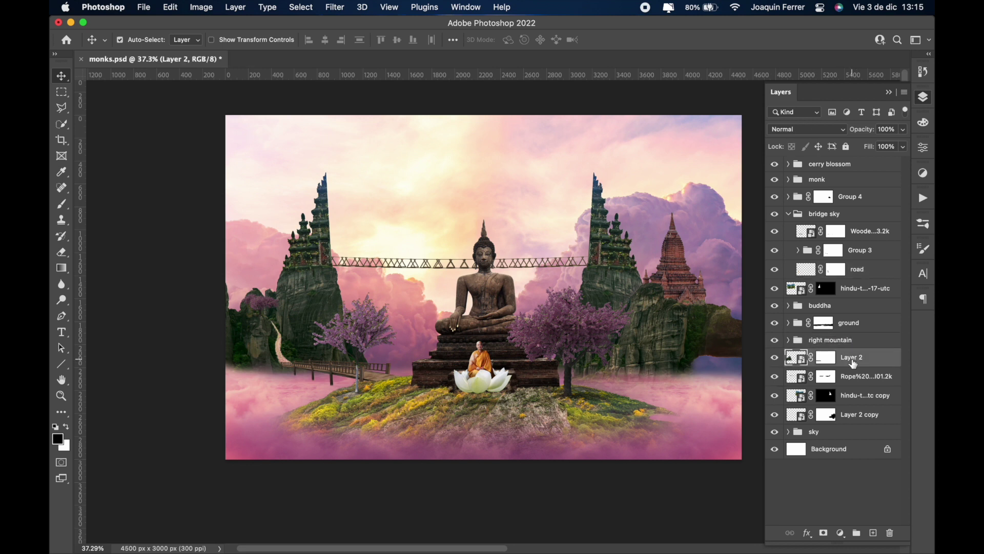
type("left mountain")
double_click(858, 376)
type("bridge")
left_click(859, 400)
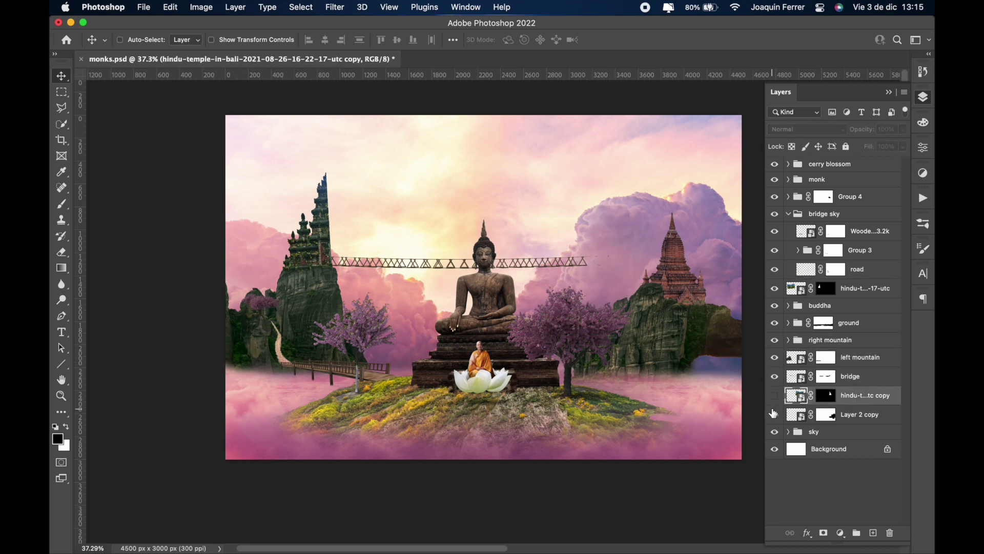
key("Delete")
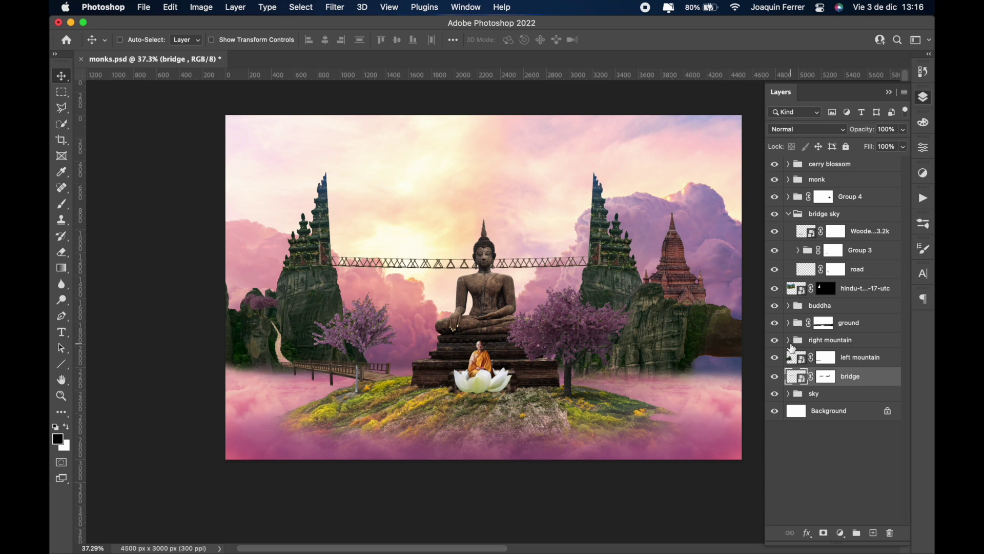
- Add a Curves adjustment layer inside the right mountain group
left_click(788, 340)
left_click(851, 359)
left_click(841, 533)
- Retone the right mountain with two reshaped Curves adjustments, then collapse its group
left_click_drag(826, 300, 839, 290)
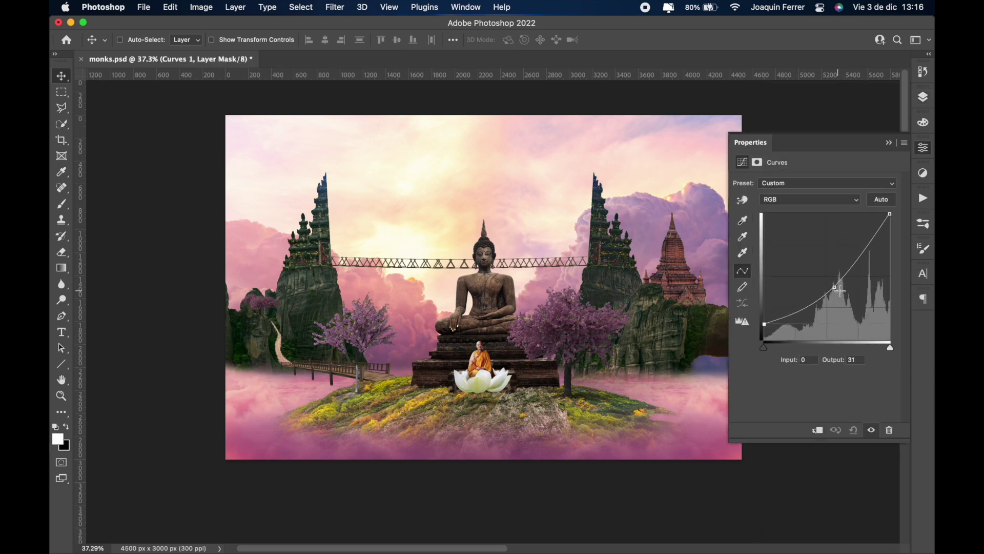
left_click(923, 100)
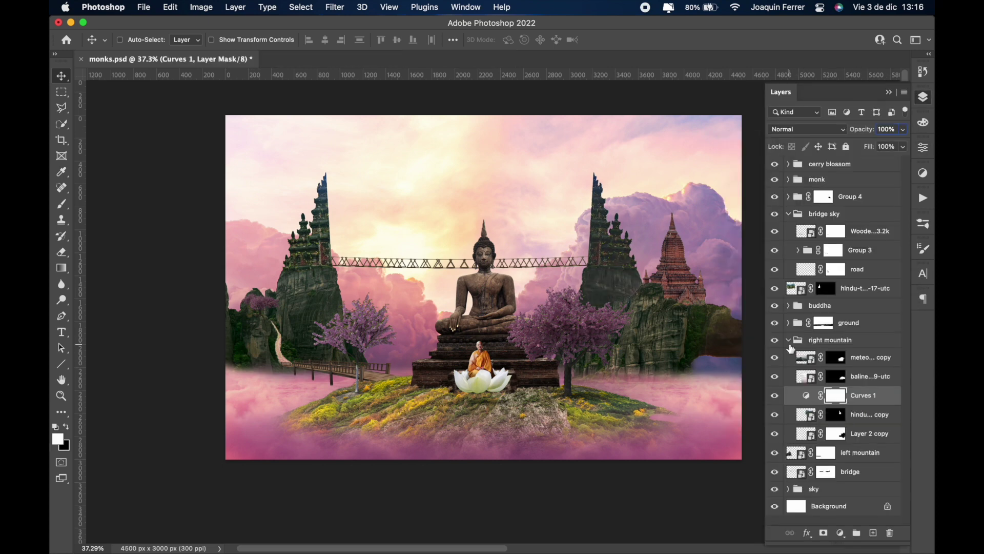
left_click(851, 357)
left_click(841, 533)
left_click(851, 365)
mouse_move(868, 253)
left_mouse_down()
mouse_move(884, 215)
mouse_move(893, 236)
left_mouse_up()
left_click(924, 98)
left_click(788, 340)
- Add a Curves to the left mountain, lowering green highlights for a magenta tint
left_click(851, 357)
left_click(841, 533)
left_click(851, 365)
left_click(810, 199)
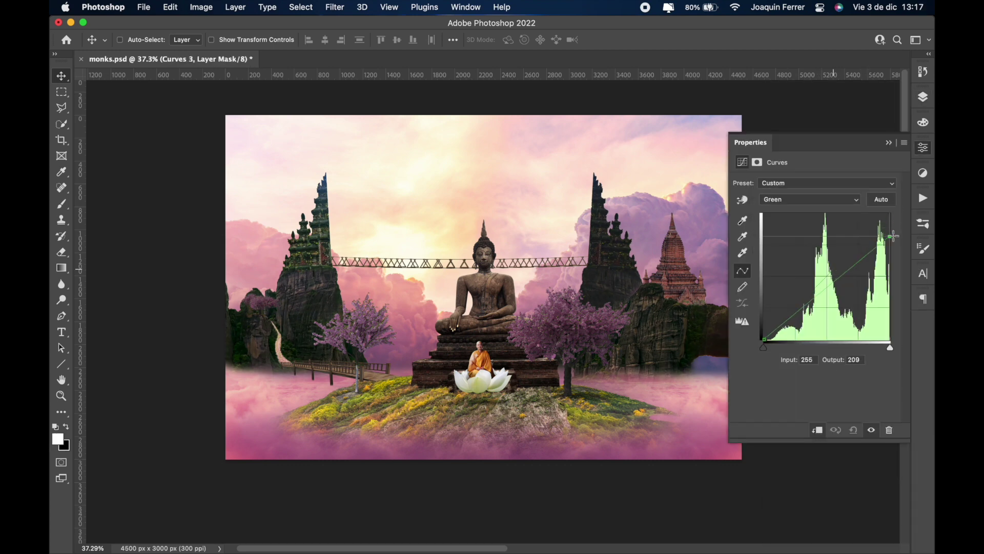
left_click(924, 97)
- Duplicate that Curves above the left temple and pull it down to reduce magenta
left_click_drag(866, 376, 875, 302)
double_click(797, 289)
left_click_drag(835, 269, 834, 282)
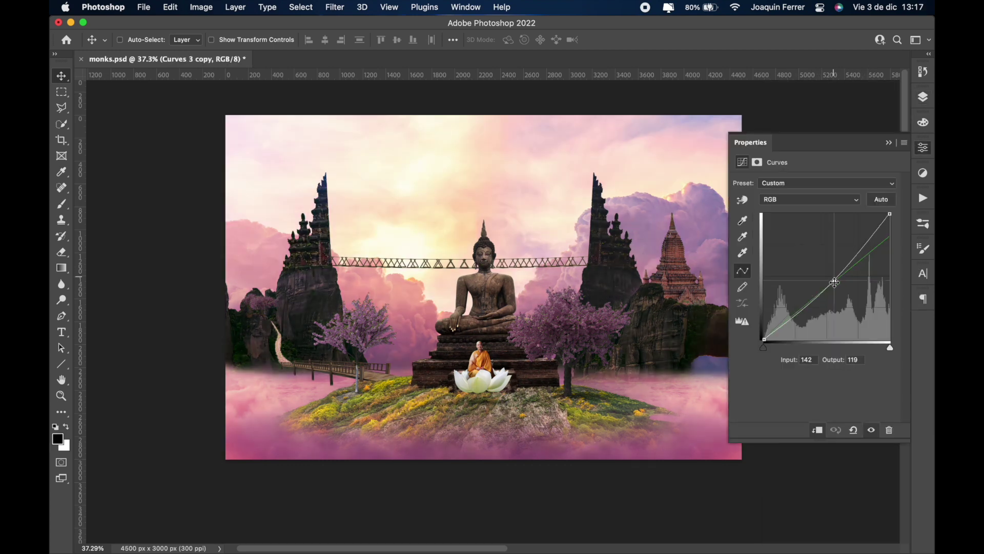
left_click(922, 102)
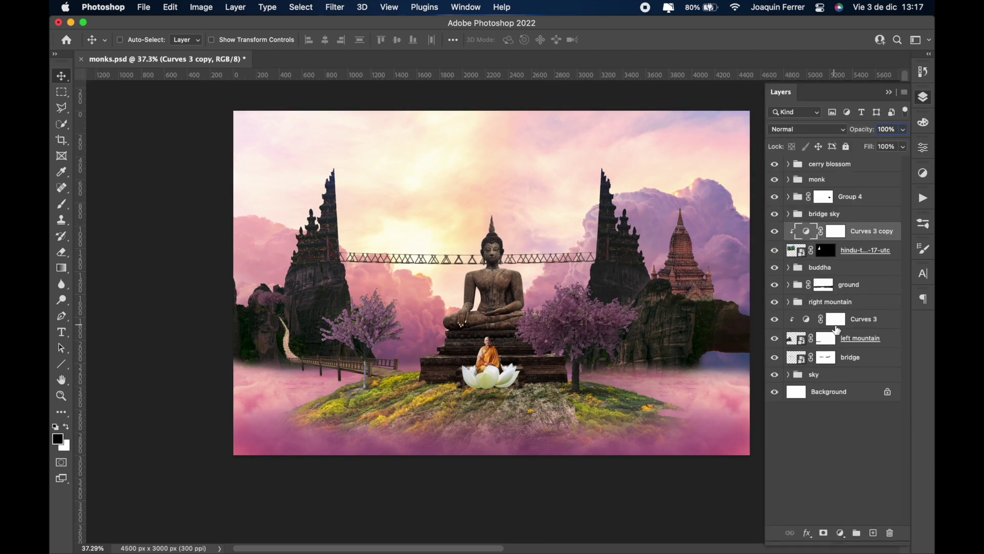
- Add a Curves to the brick temple, brightening midtones and lowering red highlights
left_click(795, 129)
left_click(841, 533)
left_click(868, 346)
left_click_drag(830, 275, 830, 267)
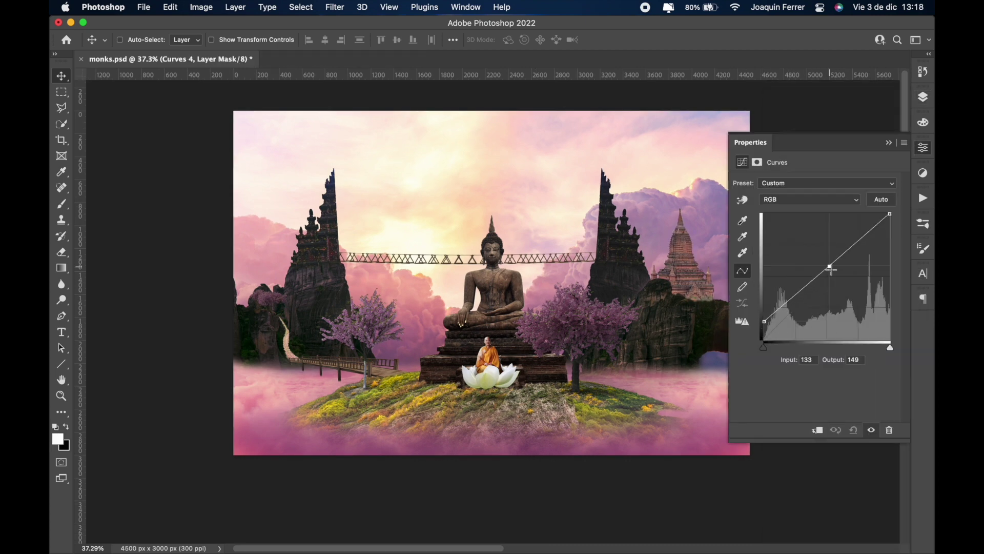
key("alt+3")
left_click_drag(890, 213, 891, 235)
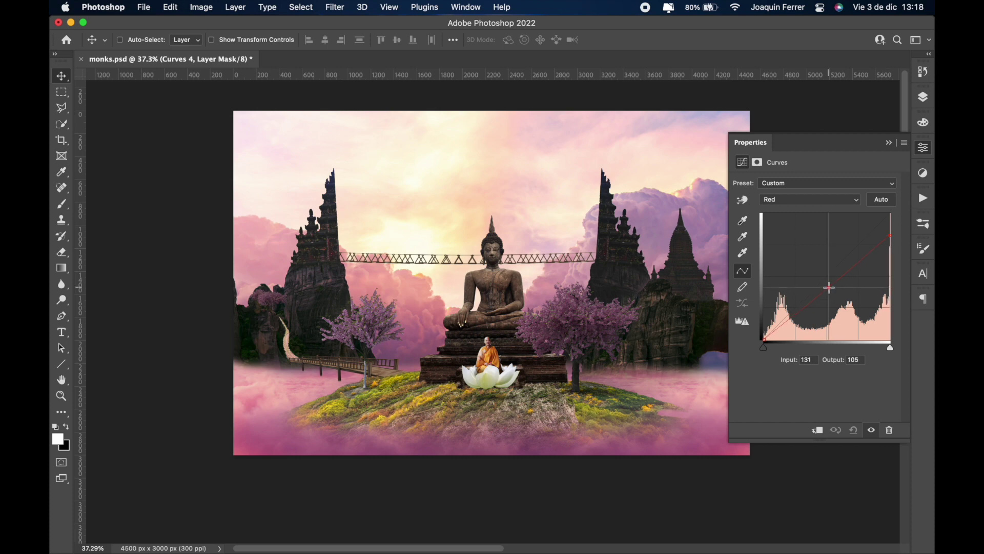
left_click(923, 97)
- Add a contrast Curves to the cherry trees and duplicate it with a black mask
left_click(851, 181)
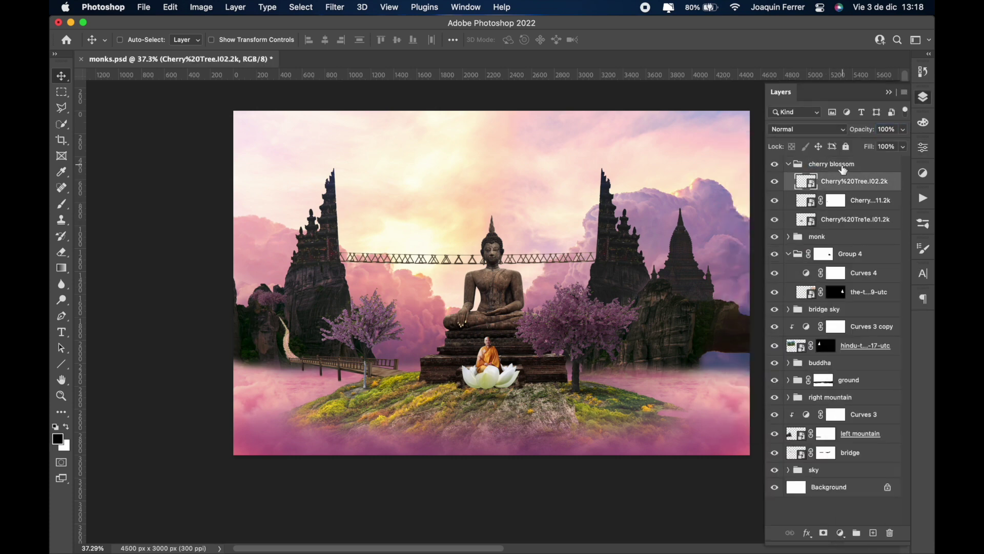
left_click(841, 533)
left_click(878, 347)
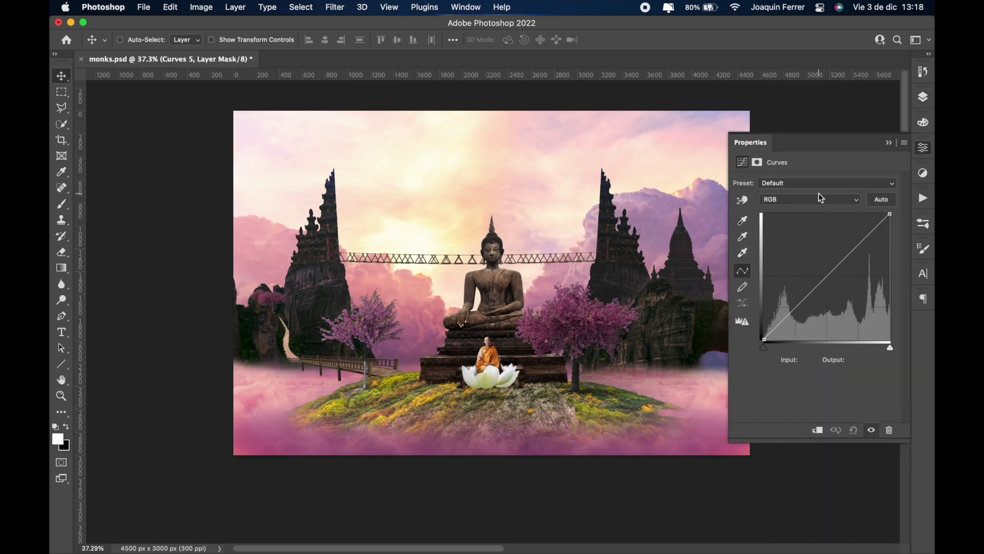
left_click_drag(763, 340, 773, 340)
left_click(833, 270)
key("ctrl+j")
key("ctrl+i")
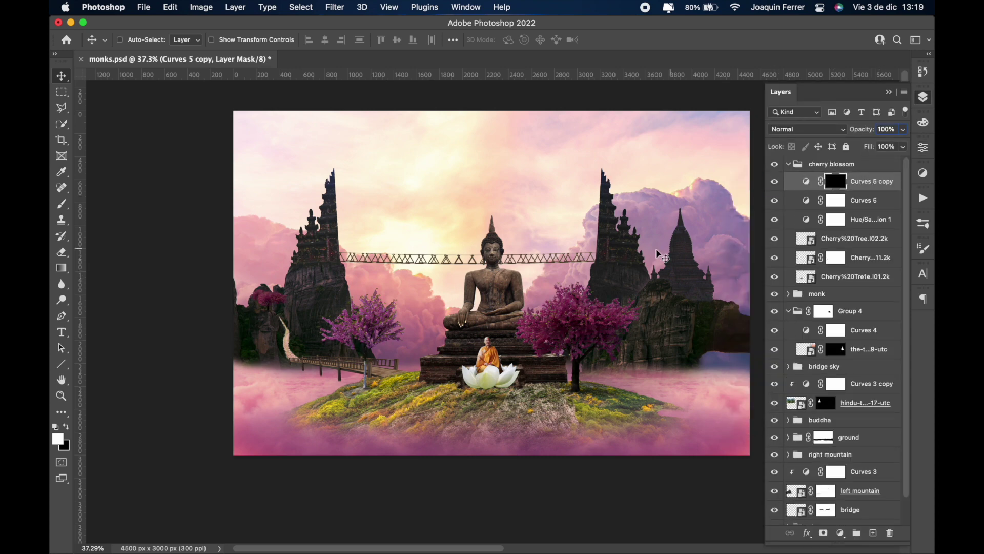
- Replace the cherry tree's Hue/Saturation with a clipped Curves lowering red, then save monks.psd
left_click(872, 218)
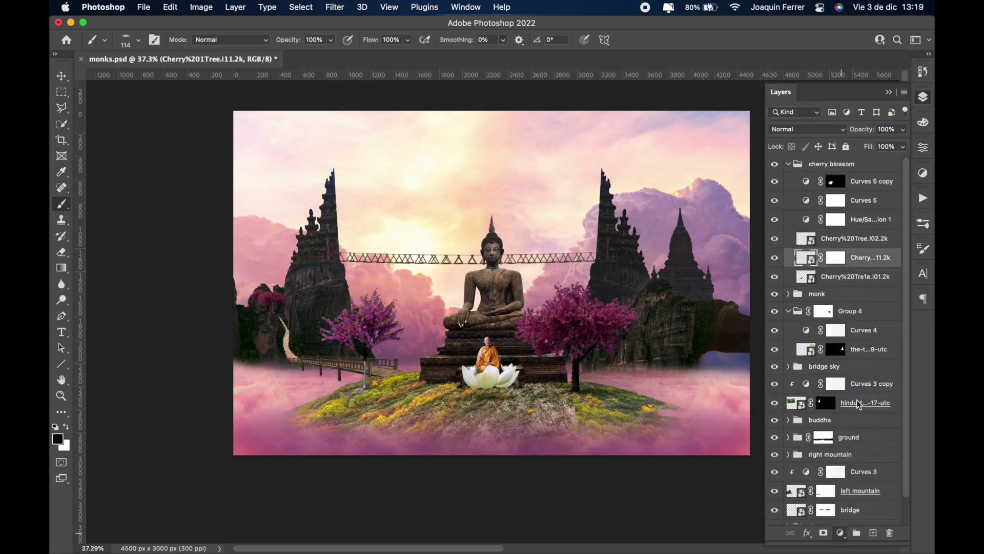
key("Delete")
key("v")
left_click(840, 534)
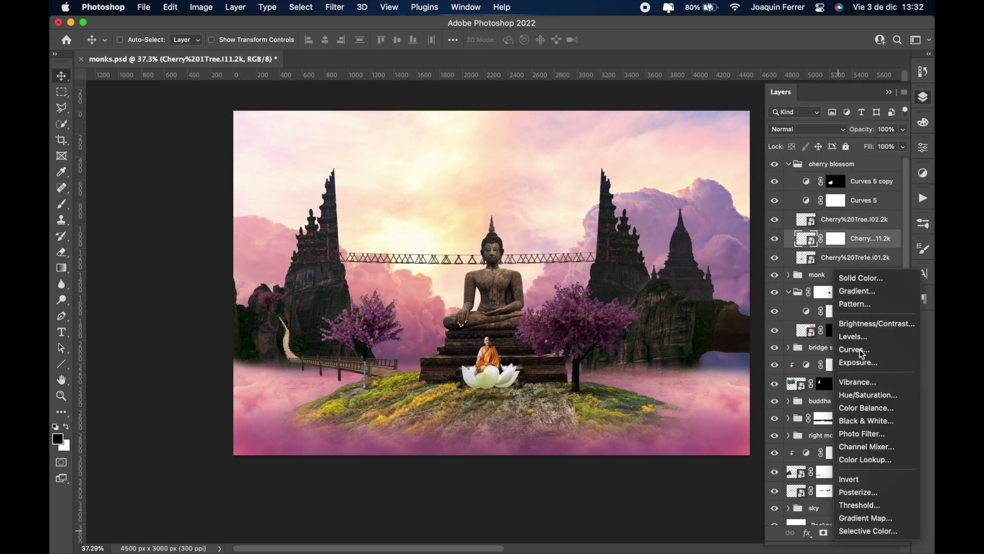
left_click(846, 348)
key("alt+3")
left_click_drag(890, 215, 890, 229)
key("super+z")
key("super+z")
key("super+z")
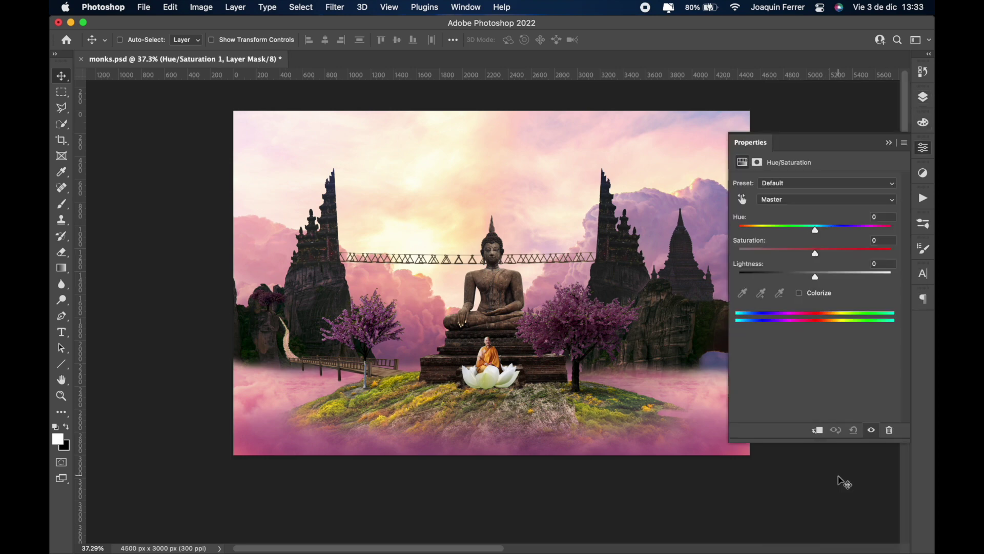
left_click(923, 97)
key("super+s")
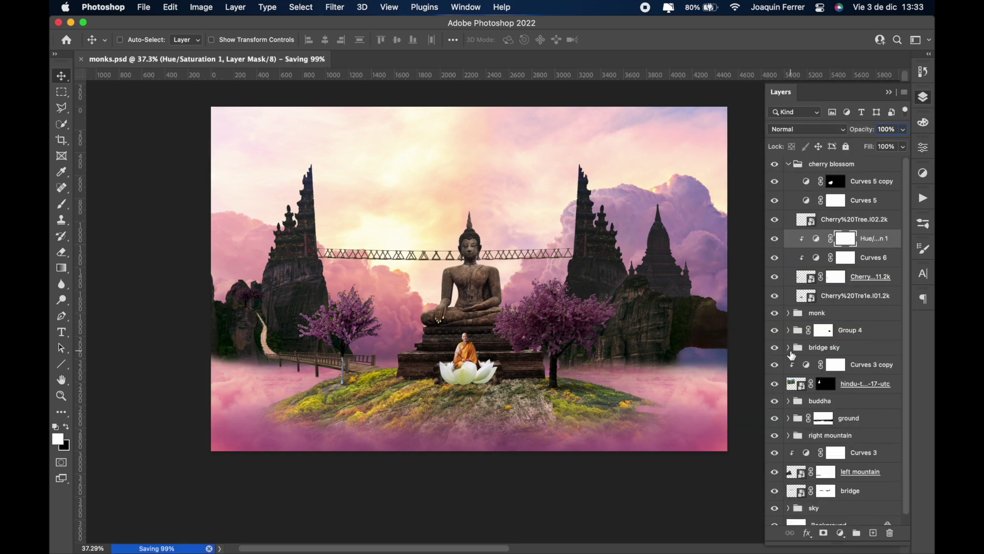
- Add a Curves above the wooden bridge with the Red channel's top pulled down
left_click(867, 365)
left_click(846, 347)
left_click(840, 533)
left_click(846, 347)
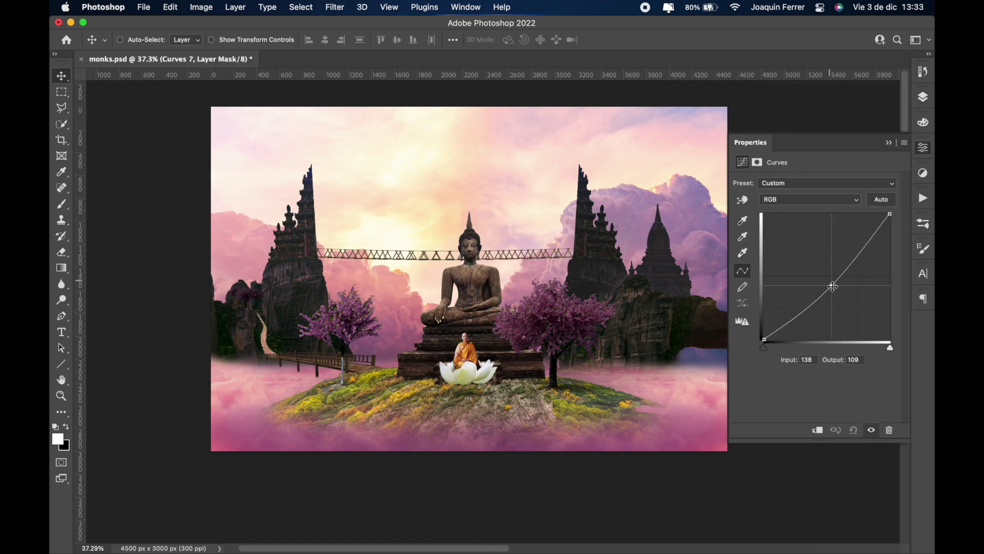
left_click(807, 199)
left_click_drag(890, 213, 890, 229)
key("alt+4")
left_click(810, 199)
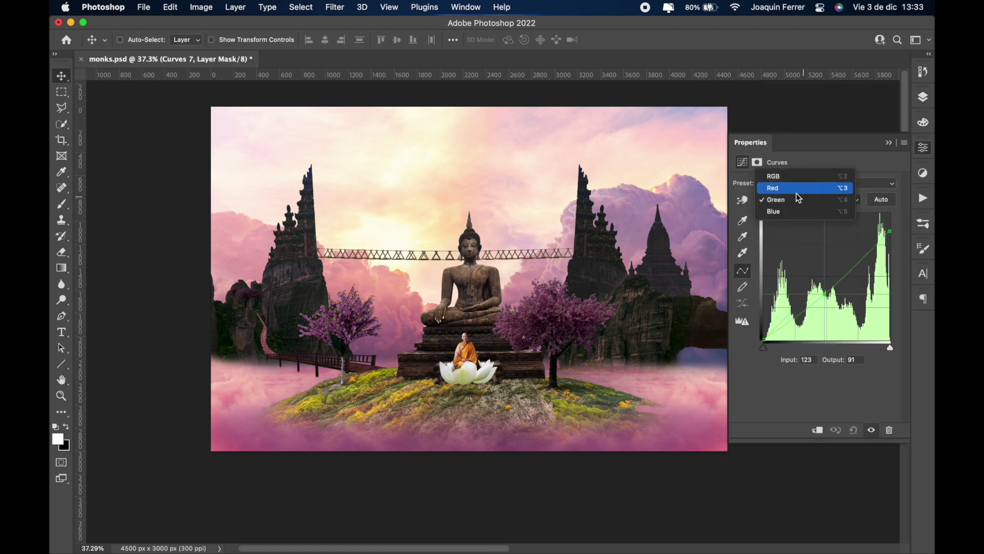
left_click(774, 188)
- Add a black-masked Curves to the bridge sky and paint it into the upper-left sky with a ~1760 px brush
left_click(923, 97)
left_click(841, 533)
left_click(868, 341)
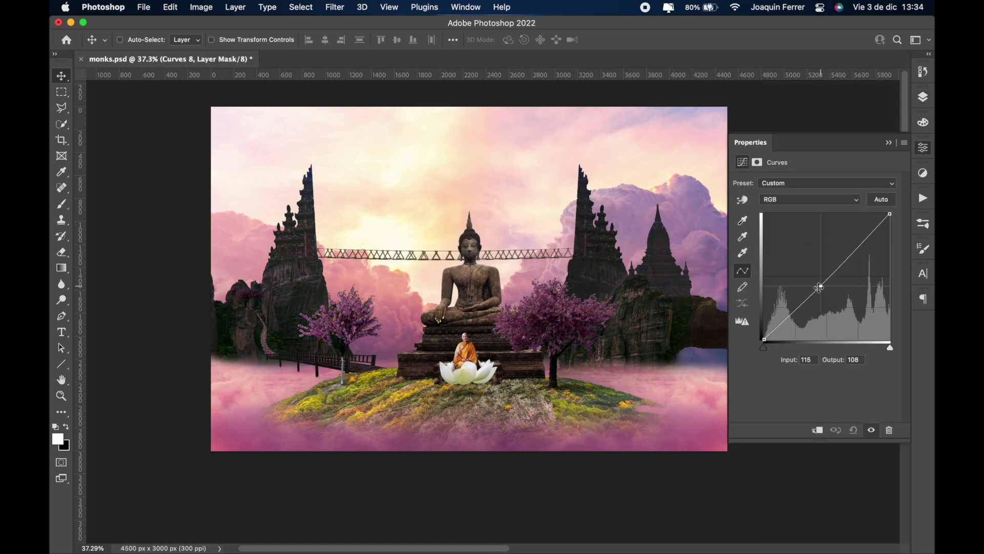
key("super+i")
key("b")
right_click(525, 214)
left_click_drag(525, 213, 556, 211)
left_click(281, 218)
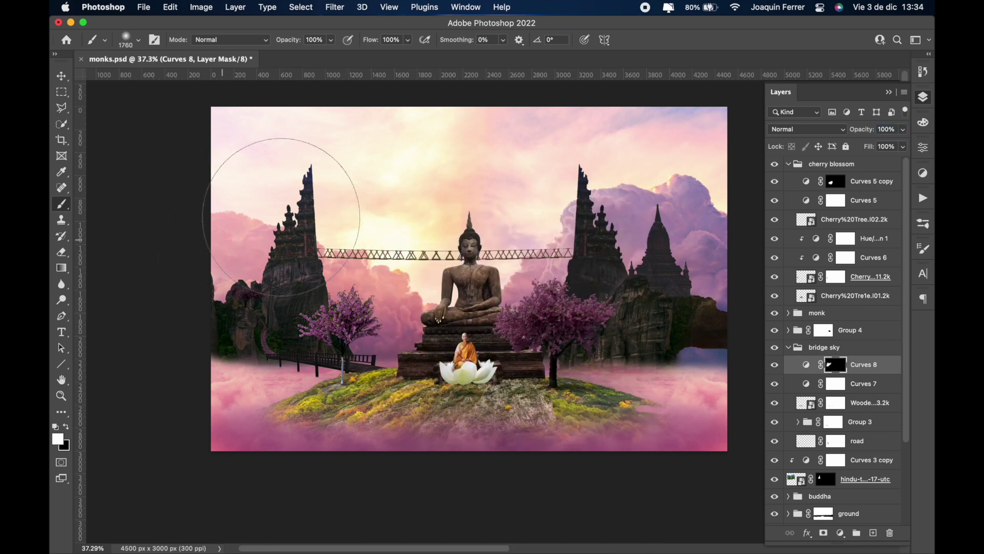
- Shift the left cherry tree slightly down-left and collapse the cherry blossom and bridge sky groups
key("v")
left_click(856, 295)
left_click_drag(370, 284, 362, 289)
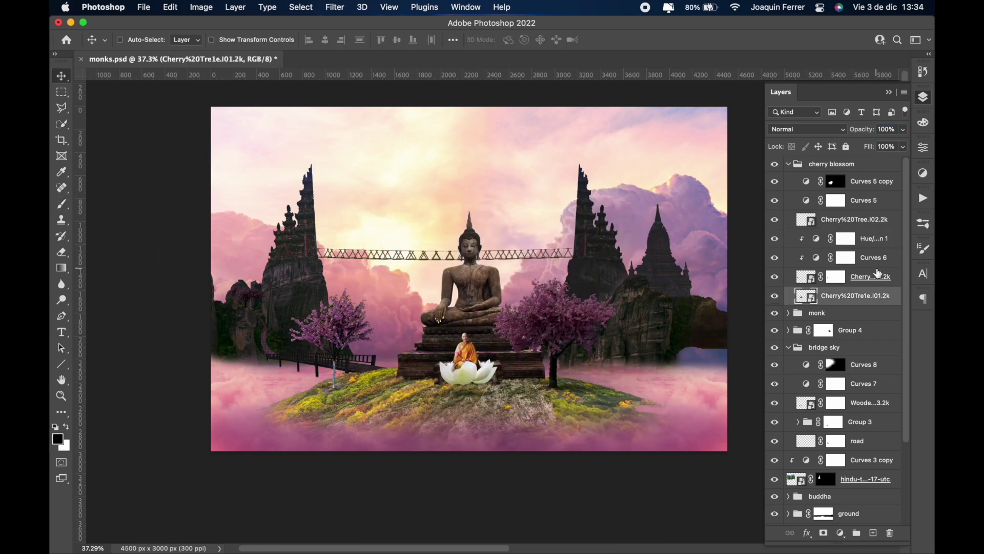
left_click(788, 164)
left_click(788, 214)
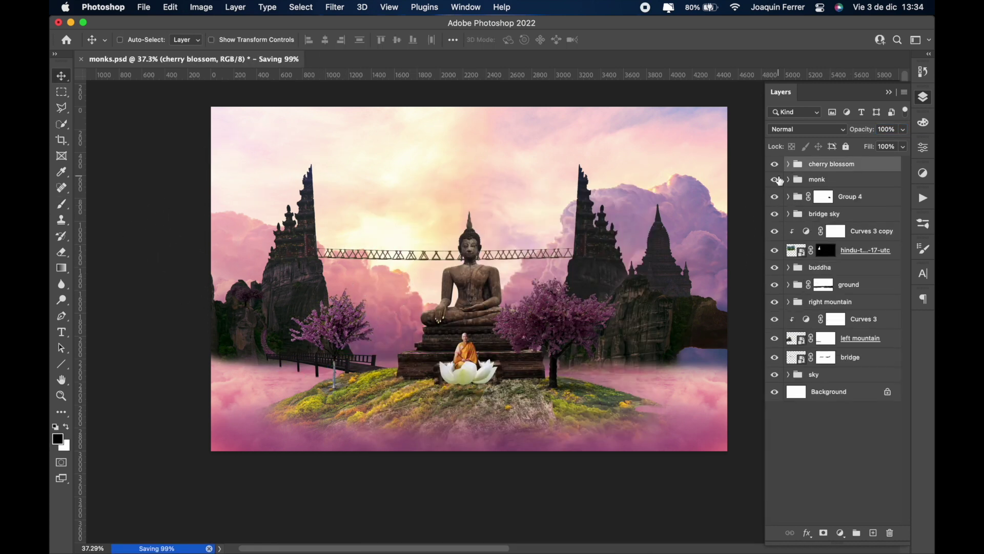
left_click(824, 285)
- Add a Curves in the buddha group darkening midtones and the green channel
left_click(788, 267)
left_click(867, 284)
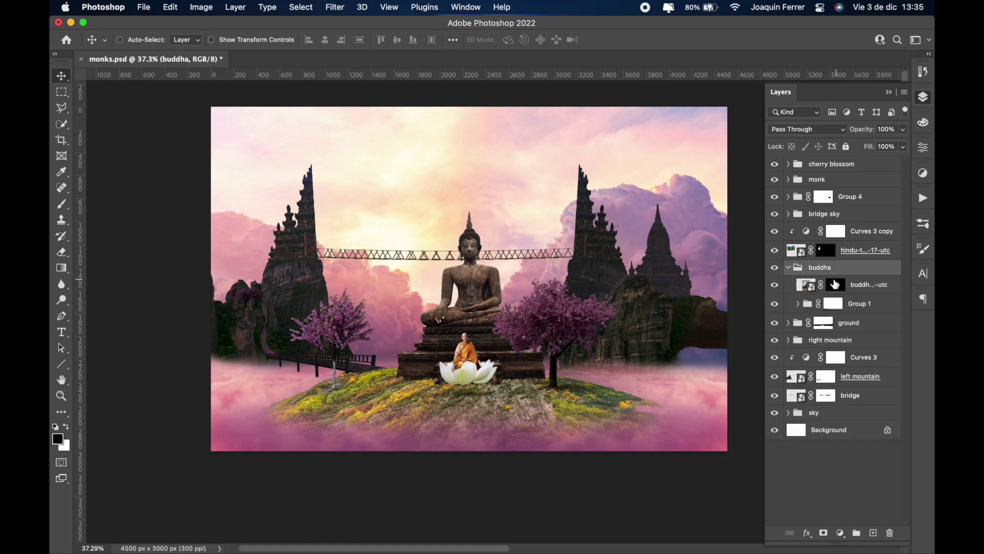
left_click(841, 534)
left_click(759, 331)
mouse_move(835, 270)
left_mouse_down()
mouse_move(829, 290)
mouse_move(827, 272)
left_mouse_up()
left_click(810, 200)
left_click(795, 222)
left_click(857, 200)
left_click(820, 189)
- Add a second Curves clipped to the buddha statue layer
left_click(924, 96)
left_click(810, 285)
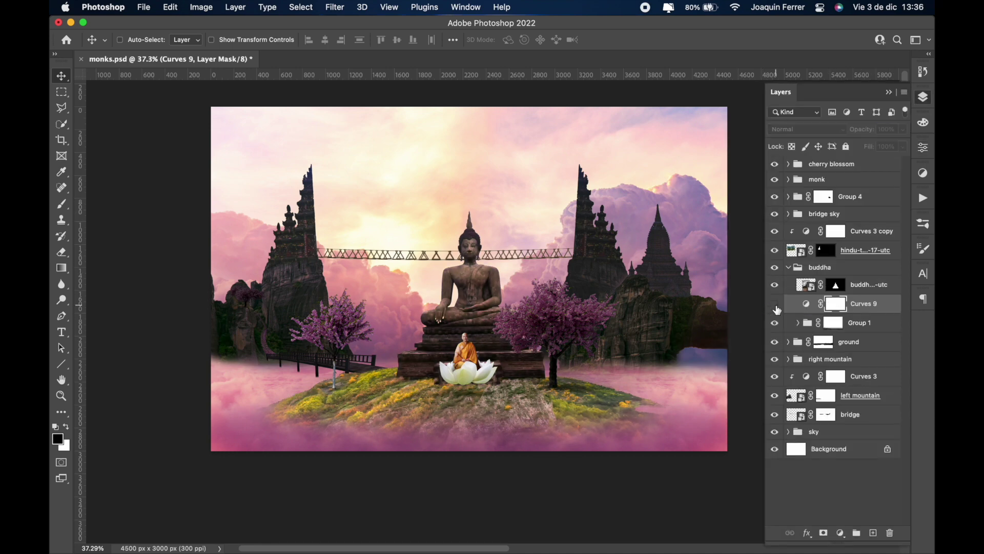
left_click(841, 534)
left_click(851, 349)
- Create Layer 9 for island shading, move it into Group 1 and clip it to the island
left_click(923, 97)
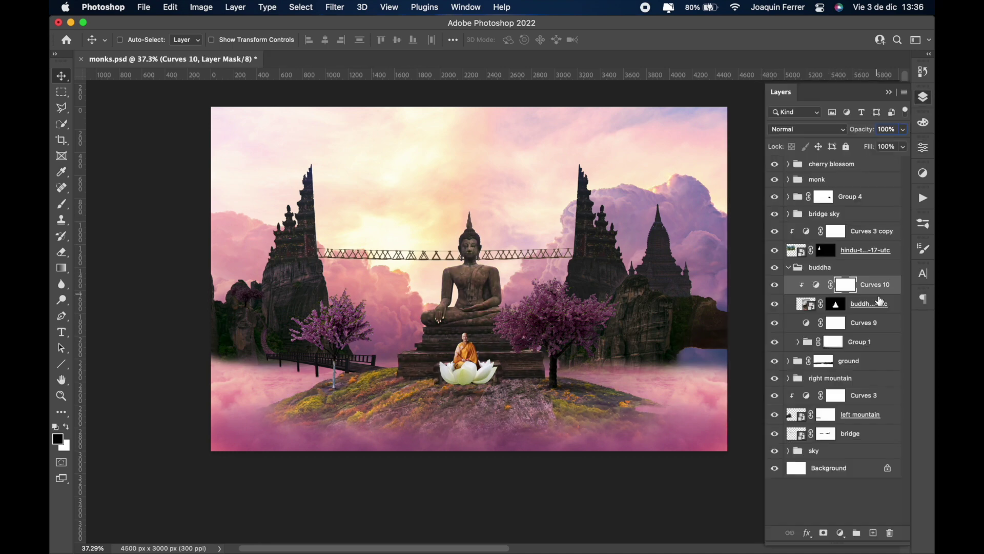
left_click(862, 322)
key("b")
right_click(641, 318)
double_click(638, 303)
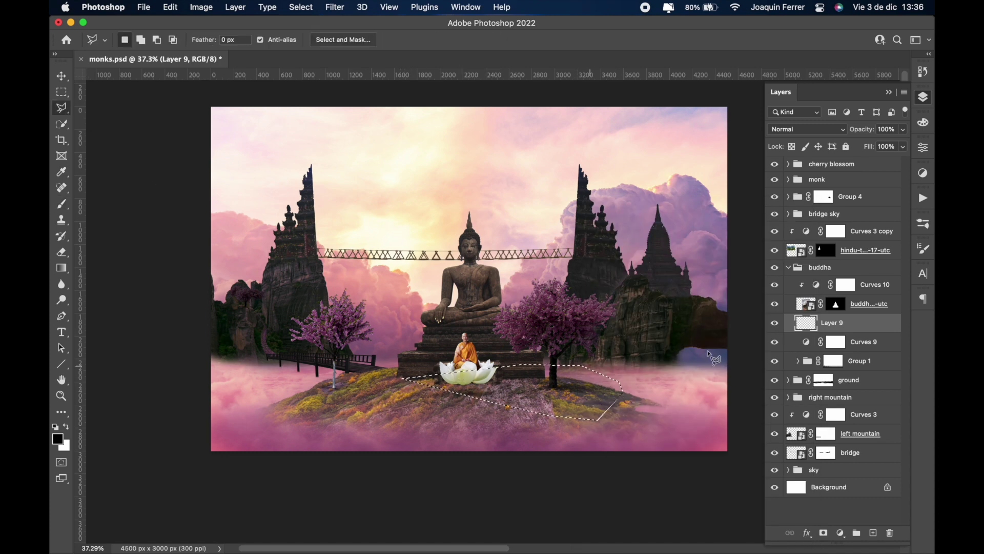
key("m")
left_click(799, 361)
left_click(846, 380, "super")
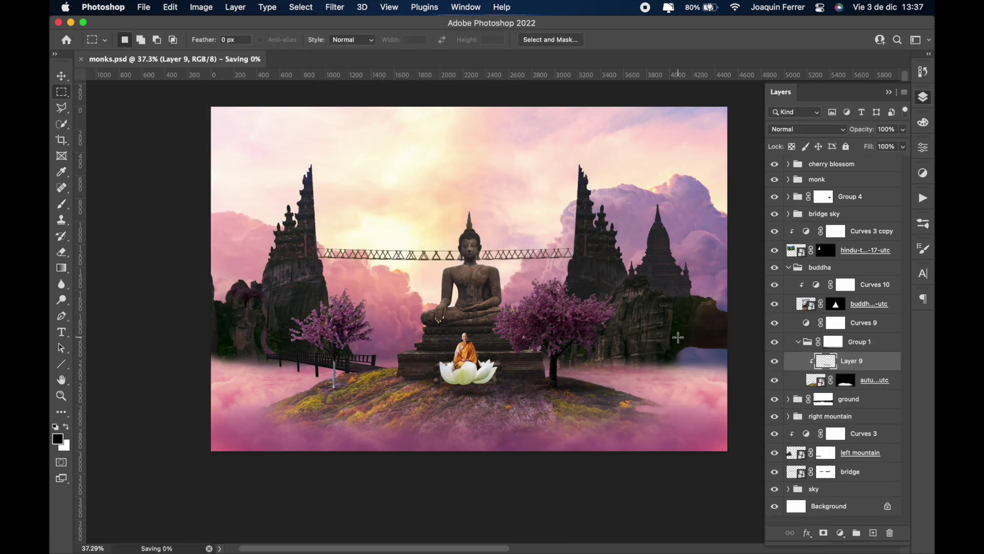
- Set Layer 10 in Group 4 to Multiply at 20% opacity and sample a pink colour
left_click(790, 268)
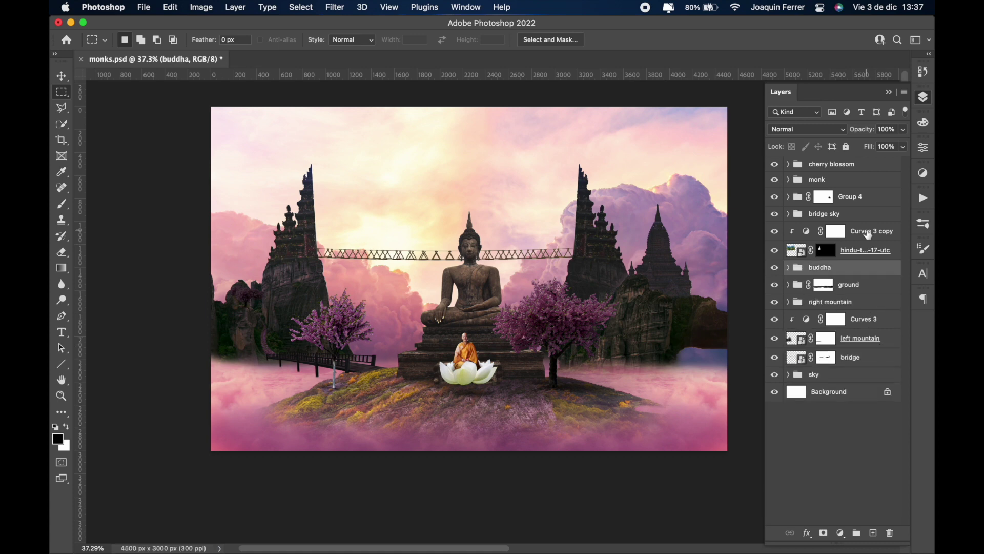
left_click(788, 197)
left_click(859, 216)
key("b")
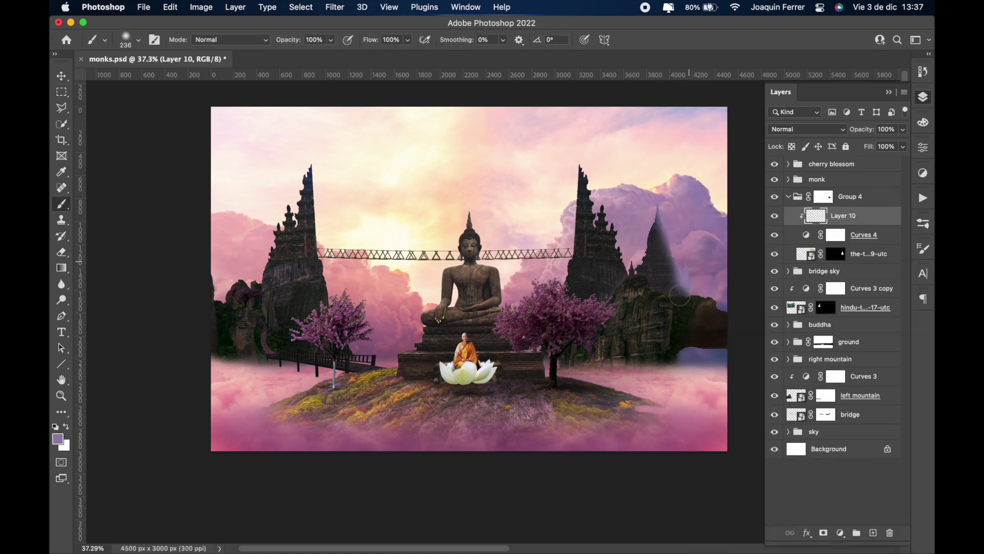
left_click(807, 129)
left_click(805, 169)
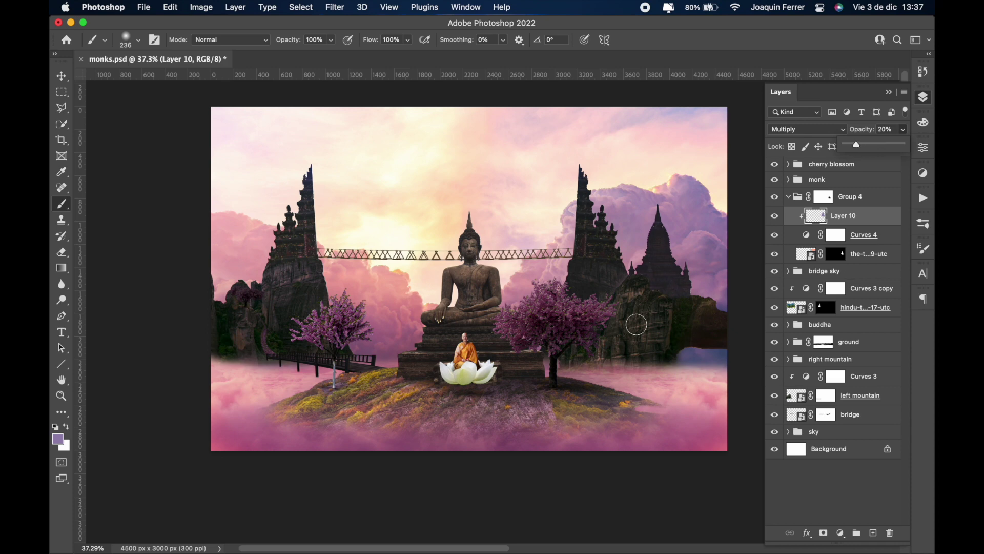
left_click(625, 211, "alt")
- Save, then add clipped, black-masked Curves 11 in right mountain and paint it onto the right rock
left_click(789, 203)
key("super+s")
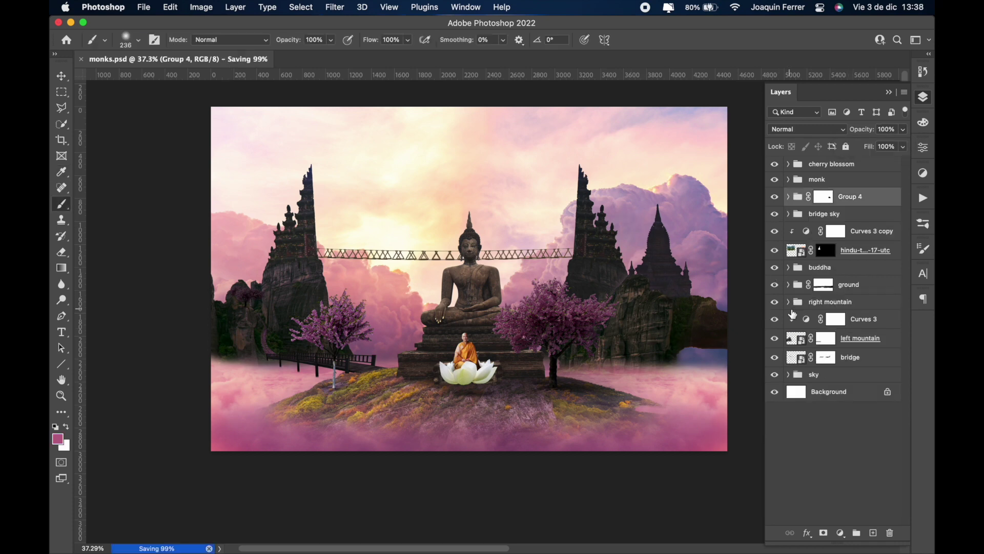
left_click(841, 534)
key("super+alt+g")
key("super+i")
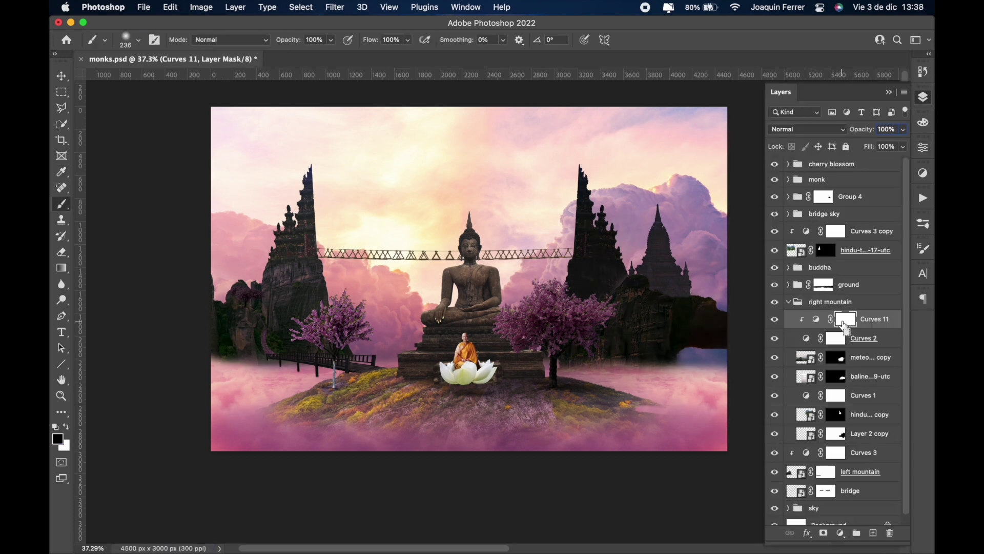
left_click_drag(695, 354, 668, 368)
key("x")
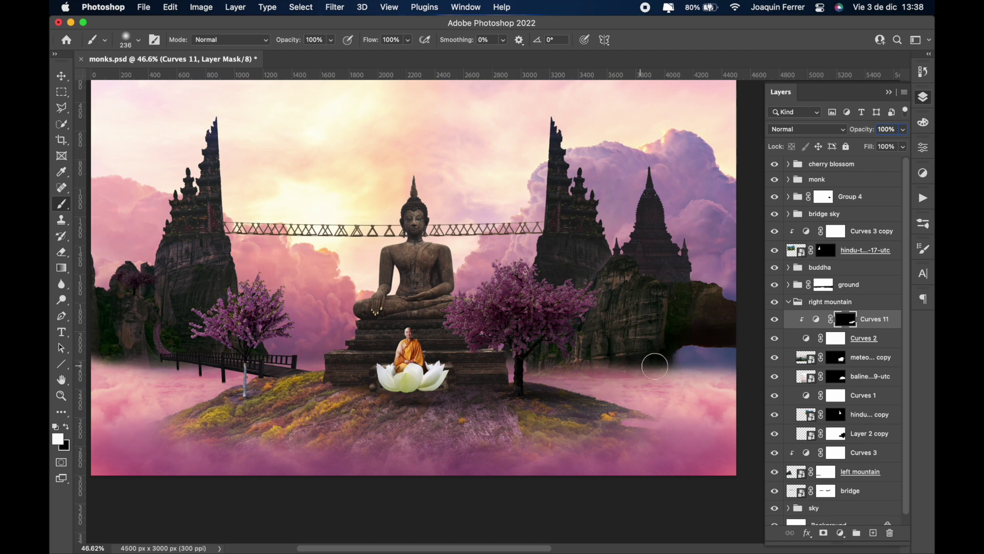
- Swap the paint colour and resize the brush while panning around the right rock
scroll(655, 366, "up", 5)
scroll(582, 273, "right", 3)
scroll(581, 273, "up", 1)
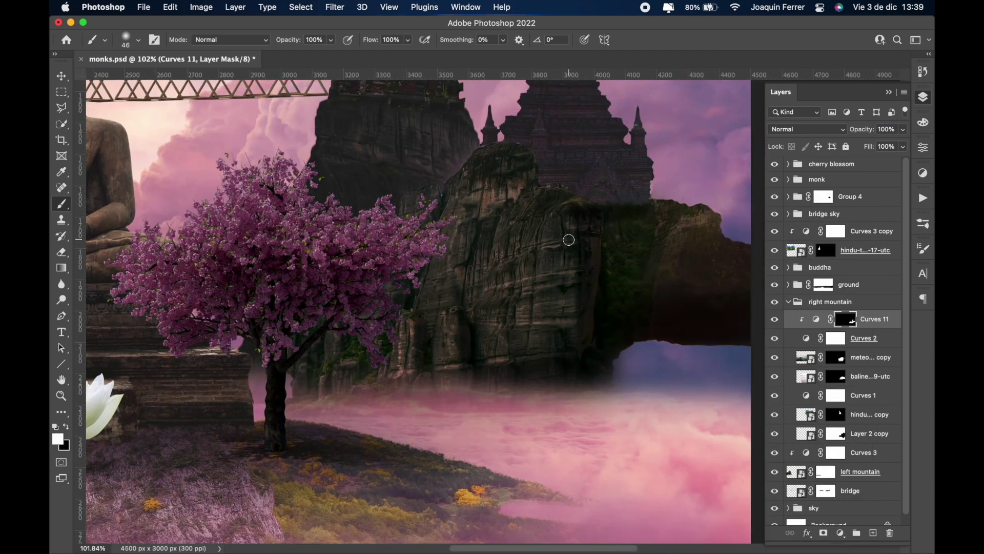
key("x")
right_click(619, 280)
key("Return")
scroll(629, 333, "right", 6)
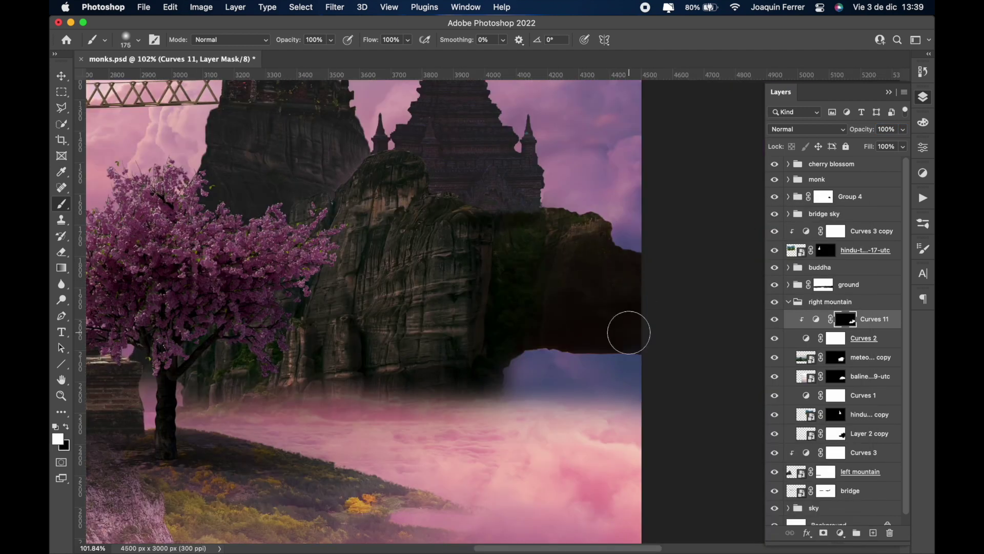
scroll(561, 303, "left", 4)
scroll(590, 313, "up", 1)
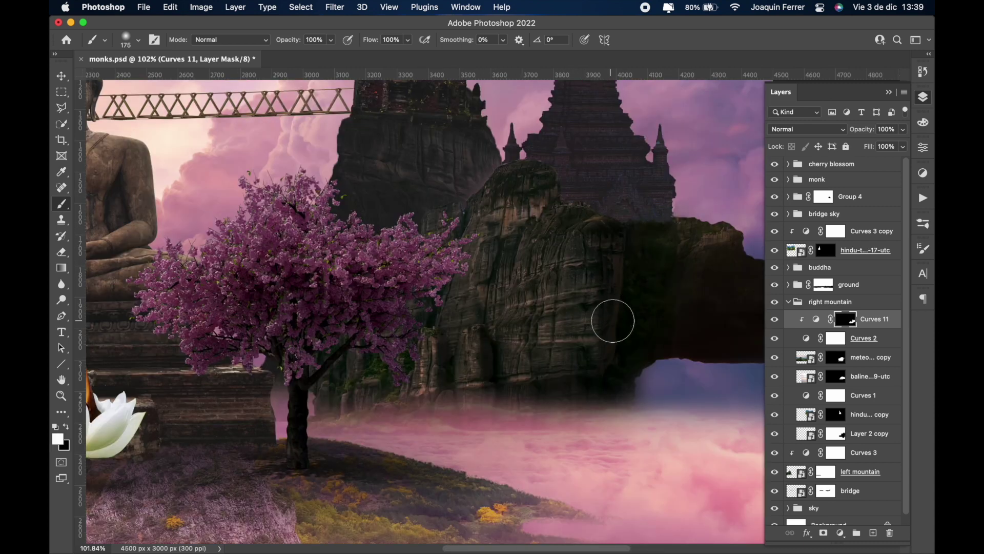
scroll(605, 278, "down", 3)
- Add clipped Curves 12 above Layer 2 copy with a black mask and paint it onto the upper rock
left_click(820, 302)
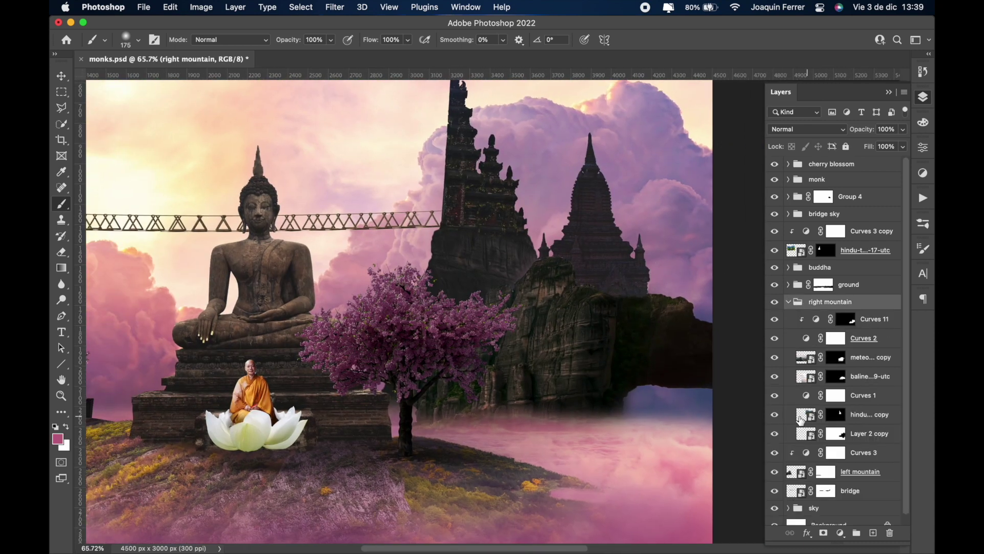
left_click(821, 434)
key("ctrl+m")
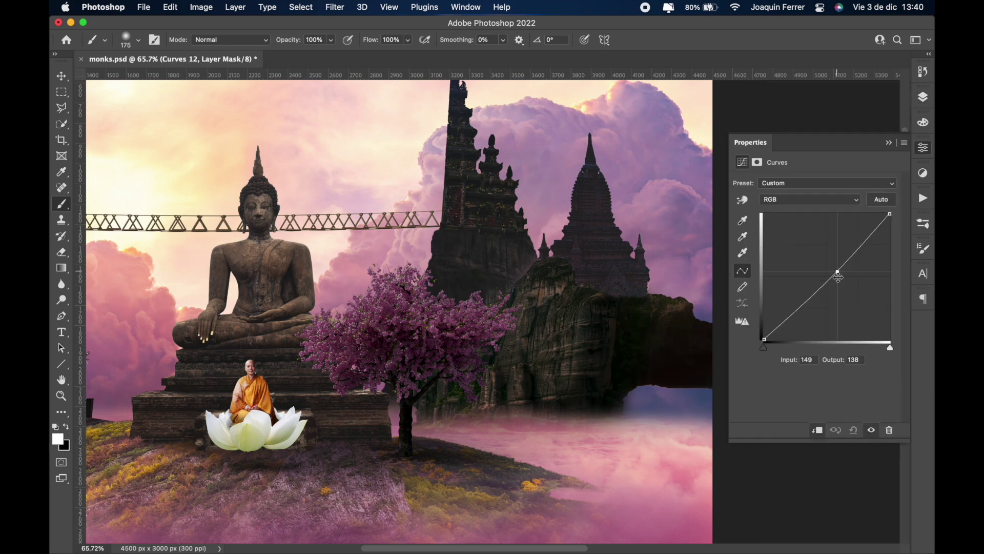
left_click_drag(542, 253, 515, 302)
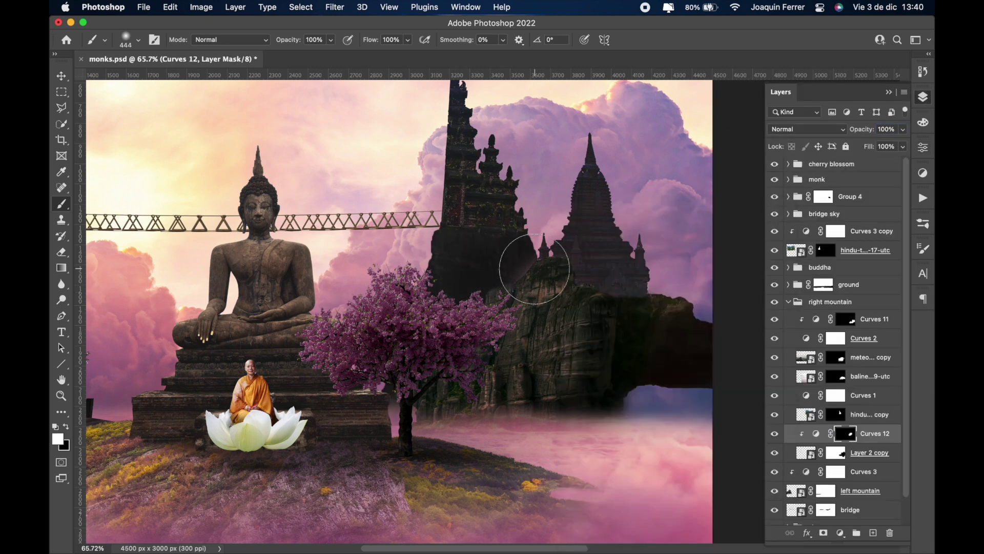
scroll(534, 269, "up", 1)
- Duplicate Curves 12 above the temple tower, darken it, and open its layer style options
left_click_drag(846, 434, 849, 420)
left_click_drag(520, 211, 546, 257)
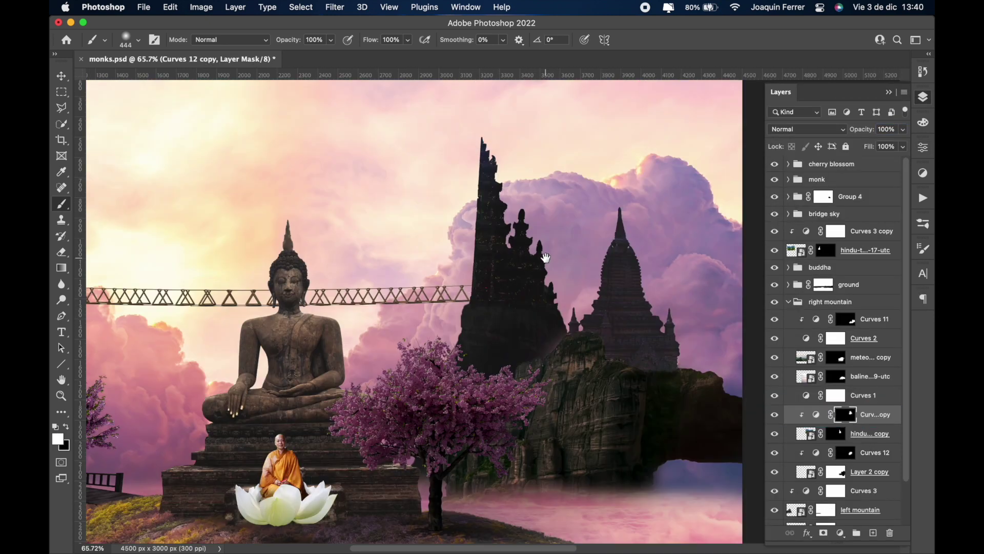
double_click(817, 415)
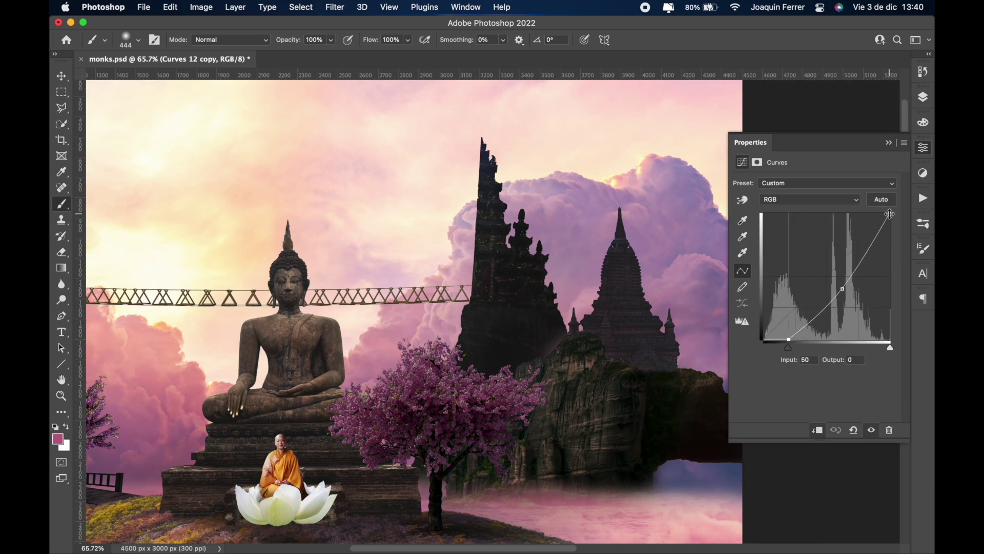
left_click(924, 97)
double_click(895, 414)
left_click_drag(576, 174, 237, 104)
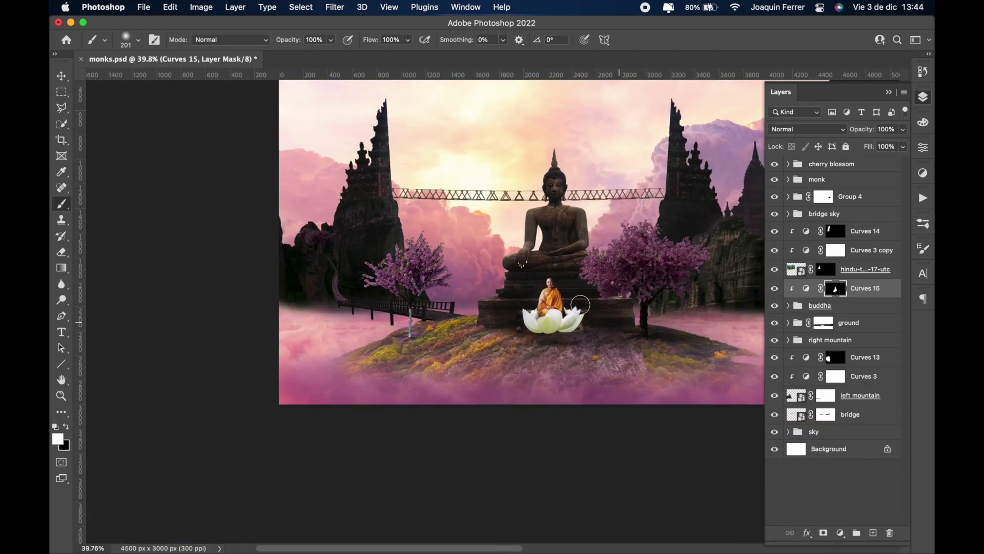
- Add a Curves adjustment above Curves 15 and invert its mask to hide the effect
key("x")
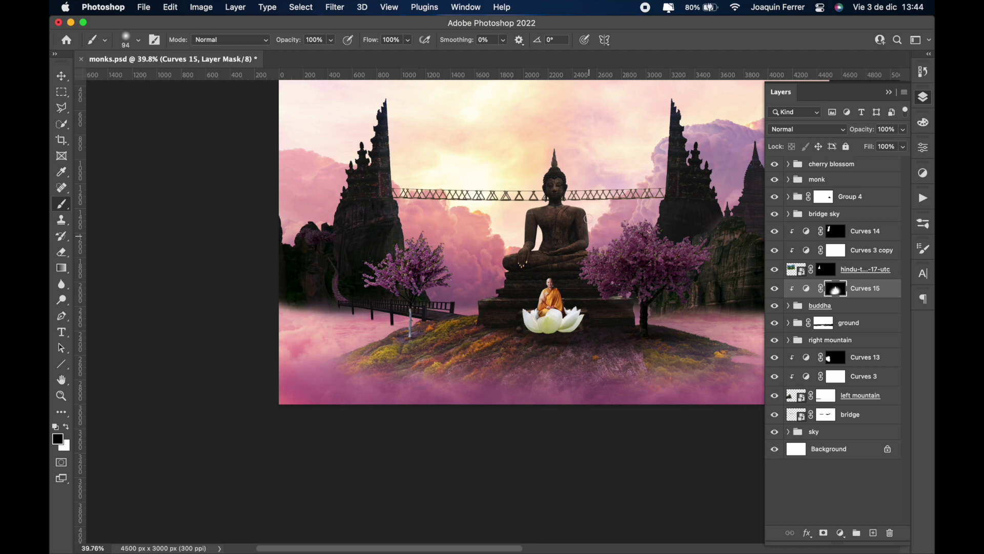
left_click(841, 533)
left_click(851, 351)
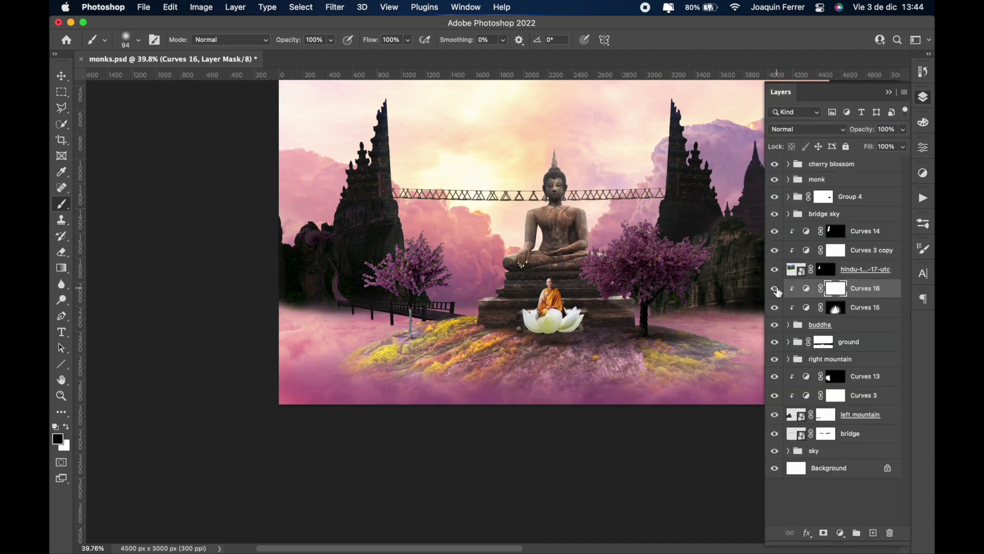
key("ctrl+i")
scroll(620, 204, "up", 5)
- Paint white on the mask along the Buddha statue's shoulder and edges
right_click(619, 204)
key("Return")
key("x")
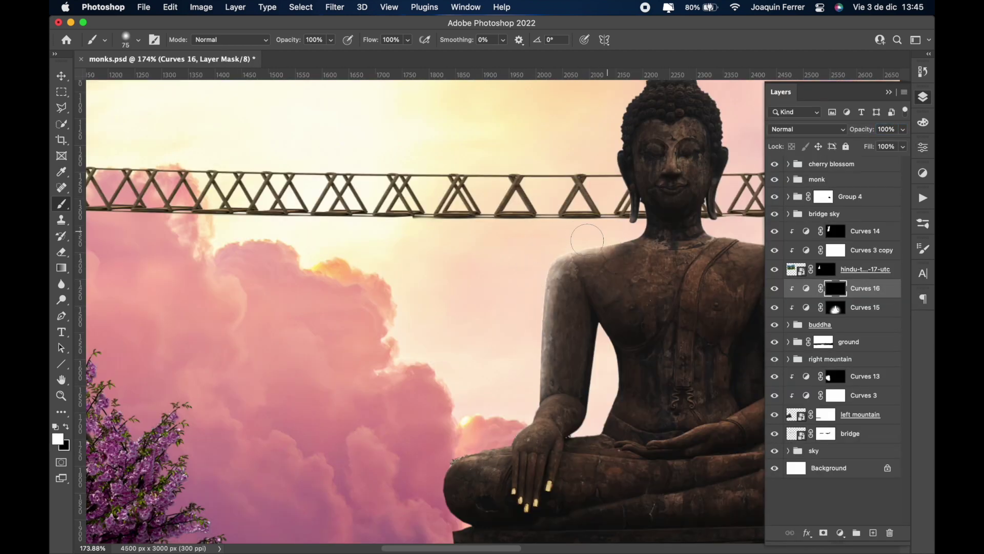
left_click(588, 241)
scroll(564, 225, "up", 5)
scroll(564, 226, "right", 4)
scroll(334, 378, "down", 5)
scroll(358, 303, "down", 5)
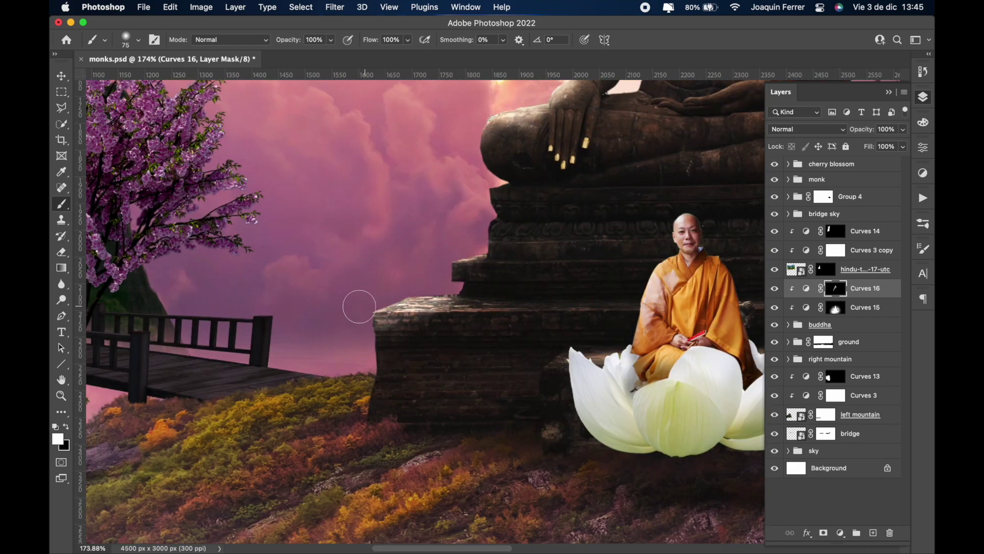
scroll(358, 303, "up", 4)
scroll(492, 202, "up", 3)
left_click_drag(464, 113, 491, 202)
scroll(492, 201, "down", 5)
- Enlarge the brush to 316 px and invert the Curves 17 mask to hide its effect
right_click(402, 198)
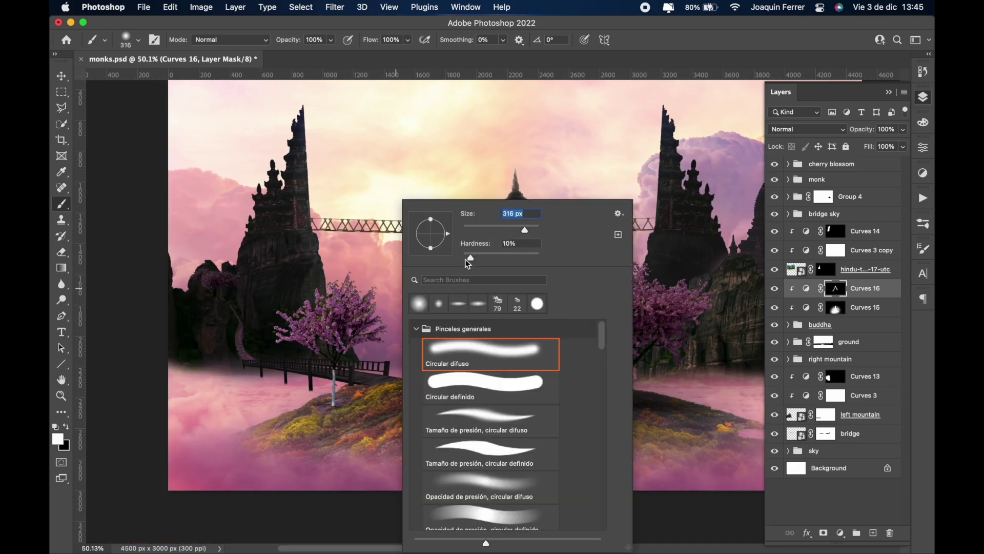
left_click_drag(426, 256, 492, 257)
key("Return")
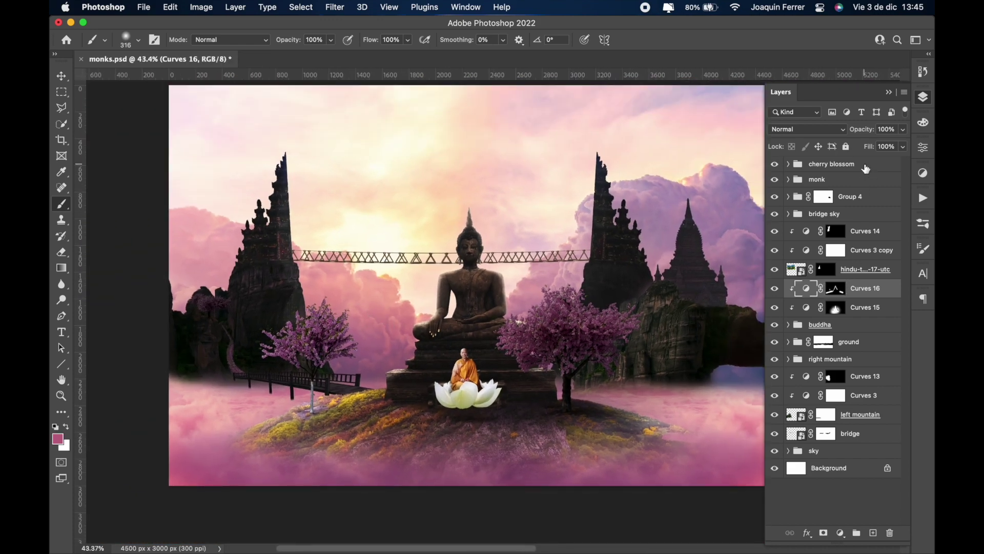
key("ctrl+i")
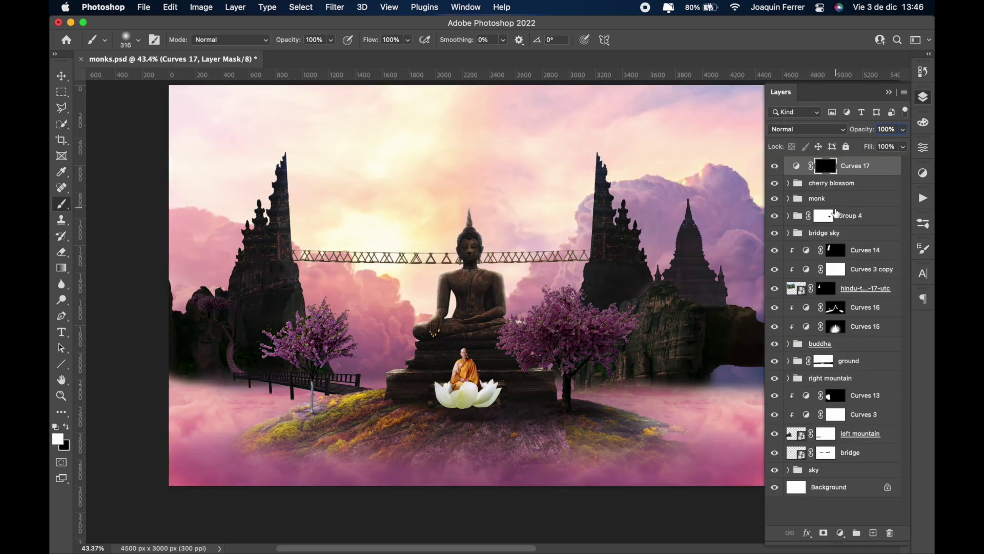
- Clip Curves 17 above Curves 14, and place a Screen-blended copy at 38% fill above the right mountain
mouse_move(863, 383)
left_mouse_down()
mouse_move(862, 241)
mouse_move(867, 392)
left_mouse_up()
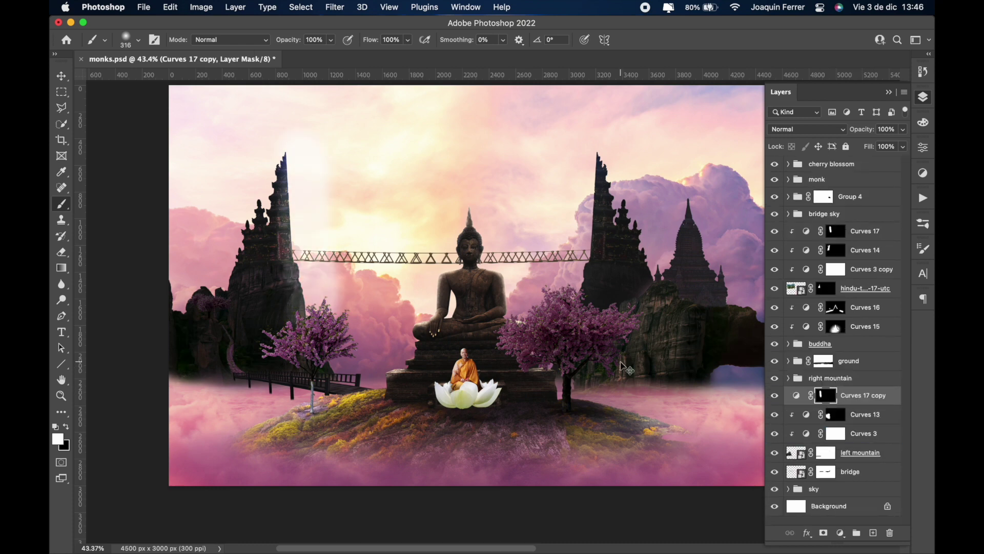
left_click(807, 129)
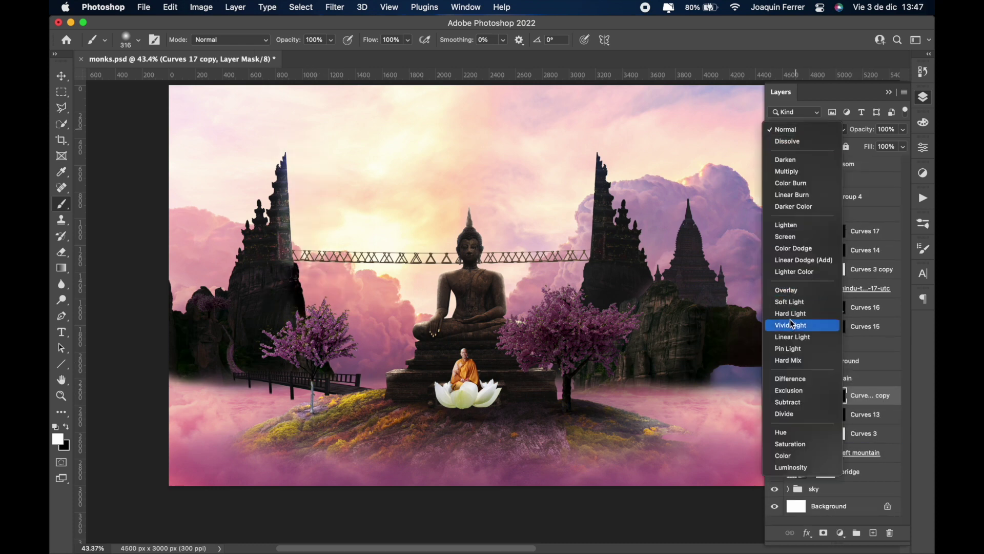
left_click(867, 231)
left_click_drag(870, 398, 838, 388)
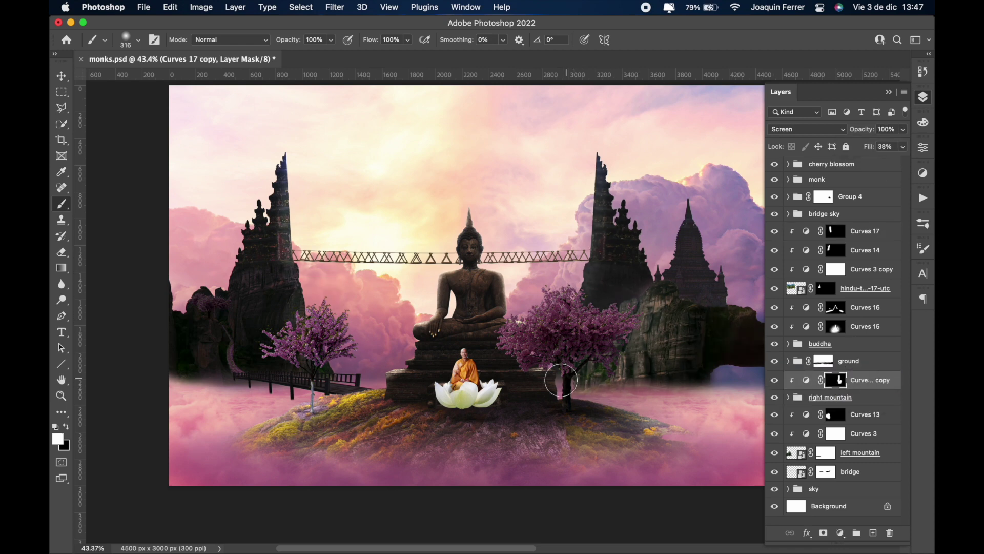
left_click(808, 129)
left_click(802, 183)
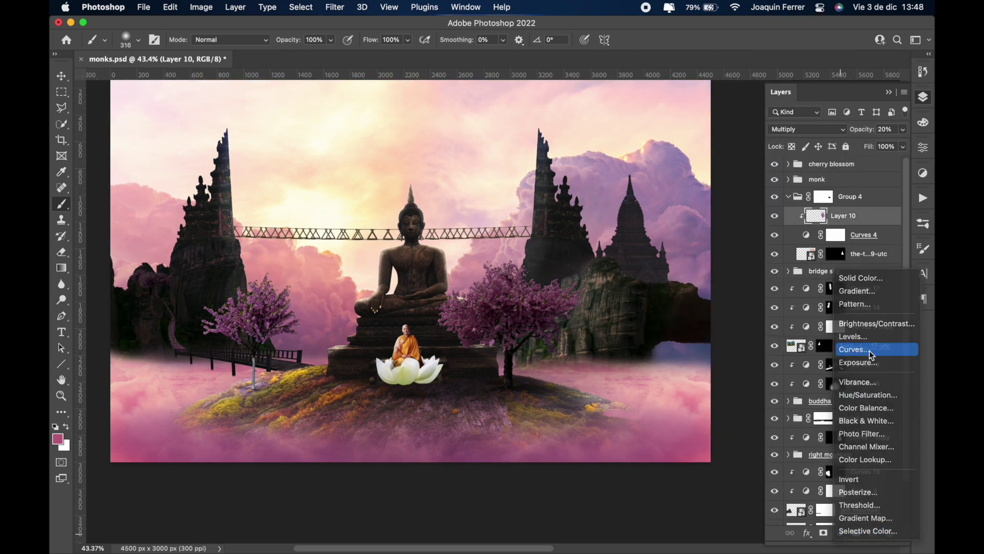
- Raise Curves 19's midtones and set the mask brush to 41 px
left_click_drag(824, 279, 824, 268)
left_click(923, 97)
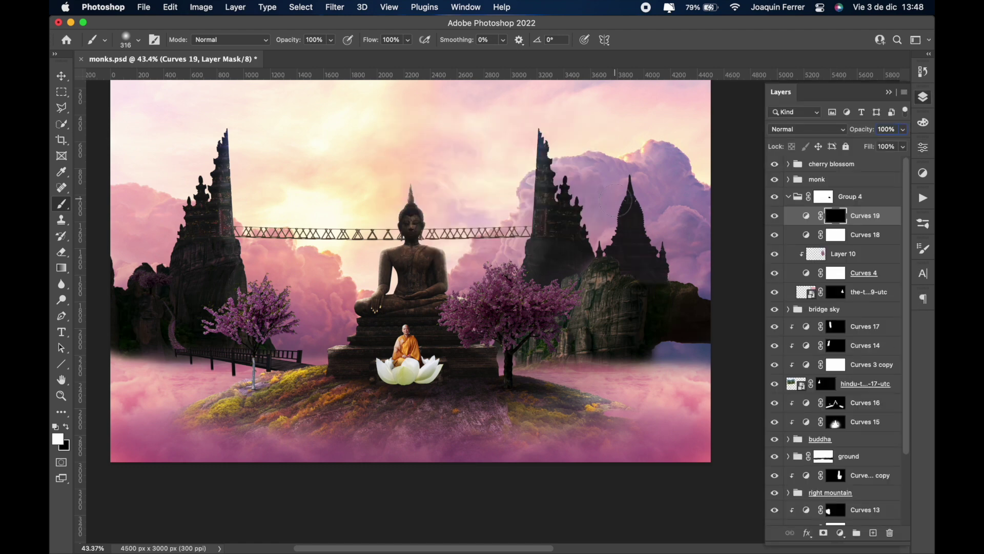
right_click(633, 228)
scroll(632, 215, "up", 10)
right_click(552, 237)
left_click_drag(558, 230, 551, 230)
key("Return")
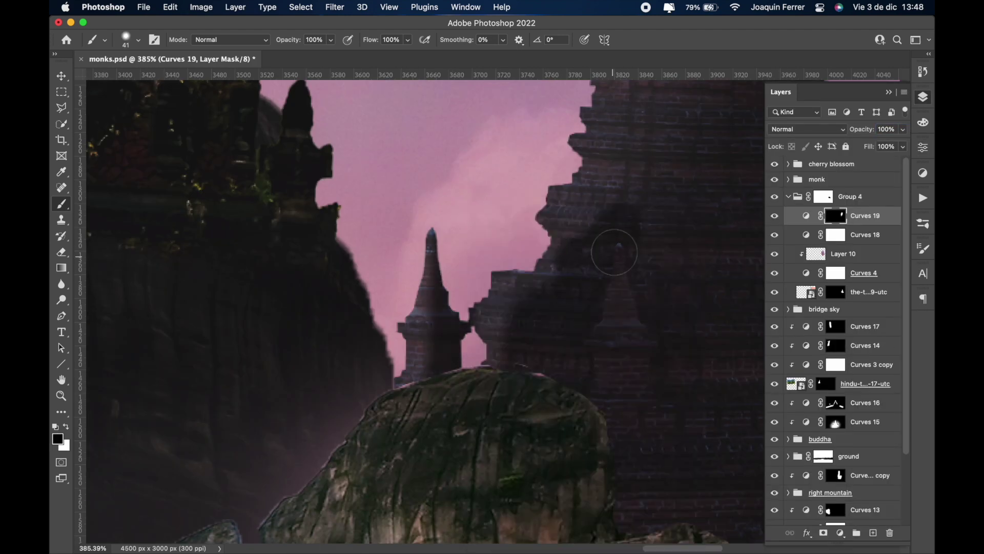
- Paint the right brick temple's edges with a 17 px brush, then start the purple colour fill
scroll(621, 248, "up", 5)
scroll(622, 248, "right", 5)
scroll(493, 278, "up", 5)
scroll(576, 212, "up", 3)
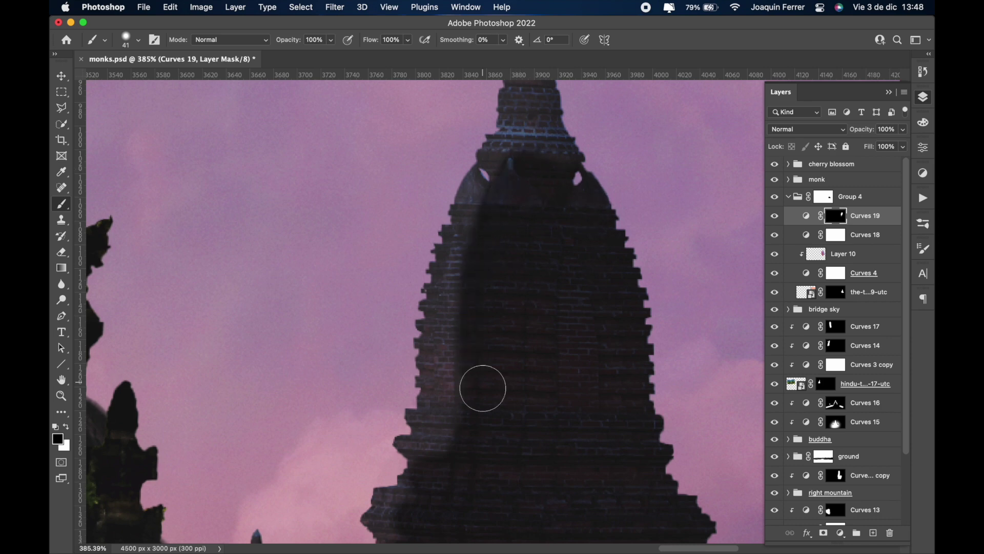
right_click(531, 196)
left_click_drag(603, 239, 589, 239)
key("Return")
scroll(530, 185, "up", 2)
scroll(529, 185, "left", 2)
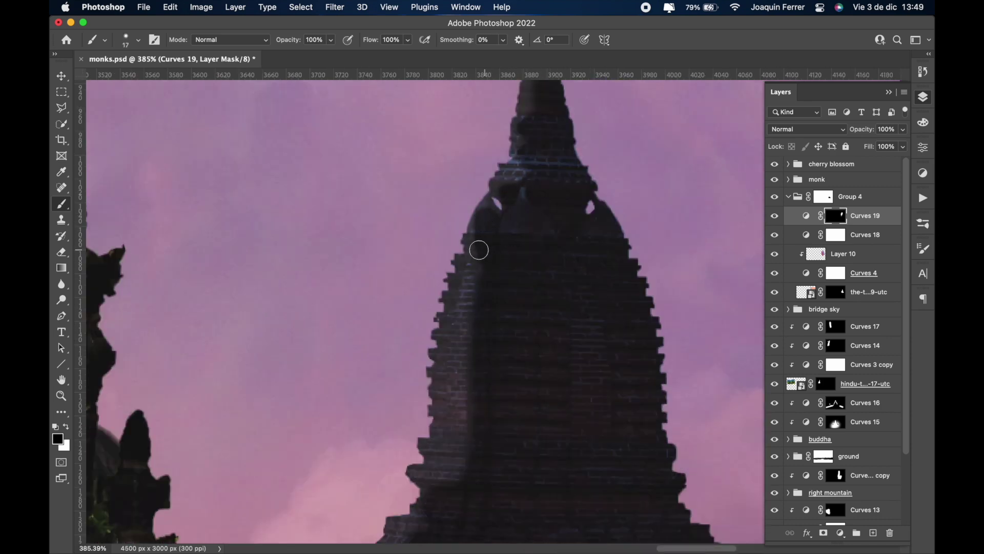
scroll(492, 231, "down", 4)
scroll(492, 230, "left", 2)
scroll(479, 370, "down", 4)
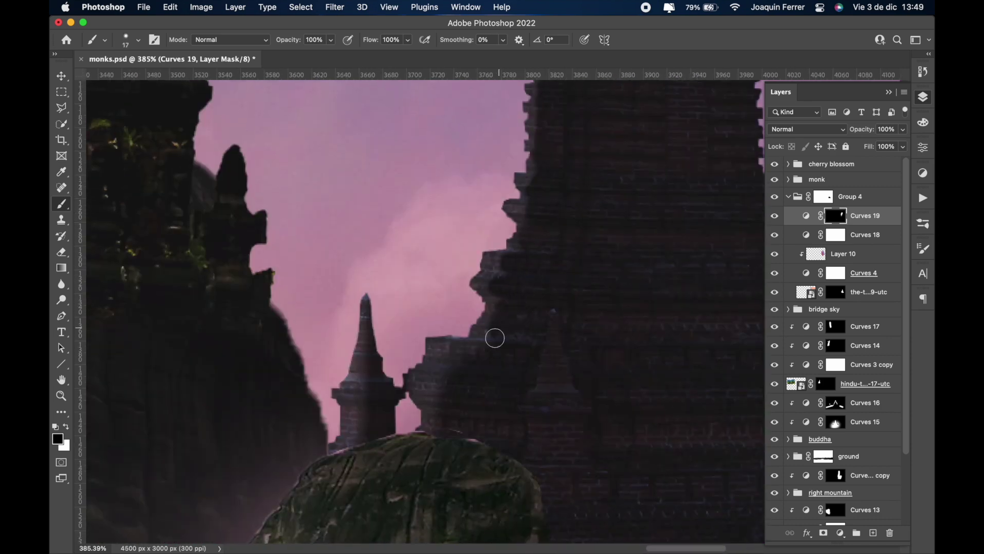
scroll(495, 336, "left", 3)
scroll(432, 385, "down", 8)
left_click(334, 7)
left_click(353, 21)
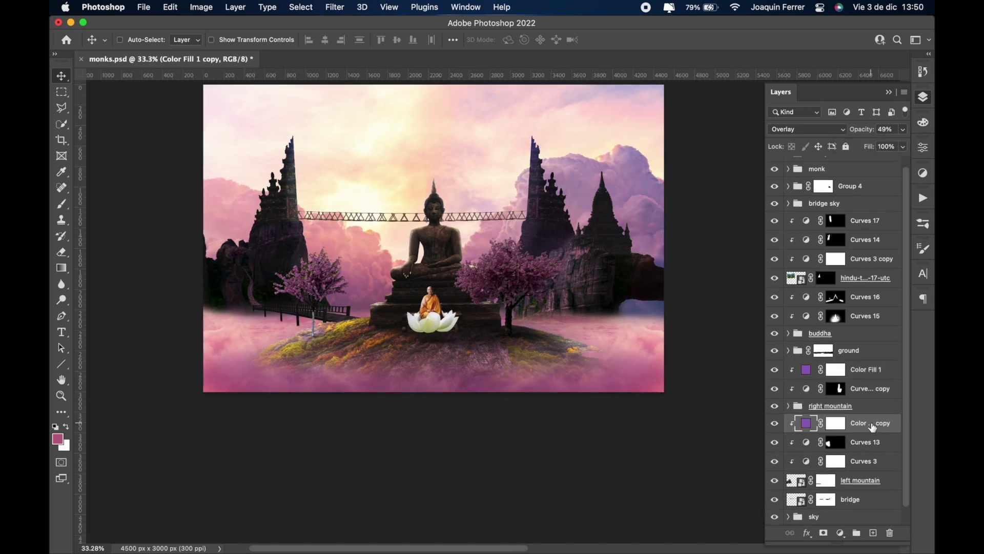
- Paint white on Curves 11's mask and duplicate the purple overlay tint for more clipped copies
left_click_drag(647, 202, 657, 213)
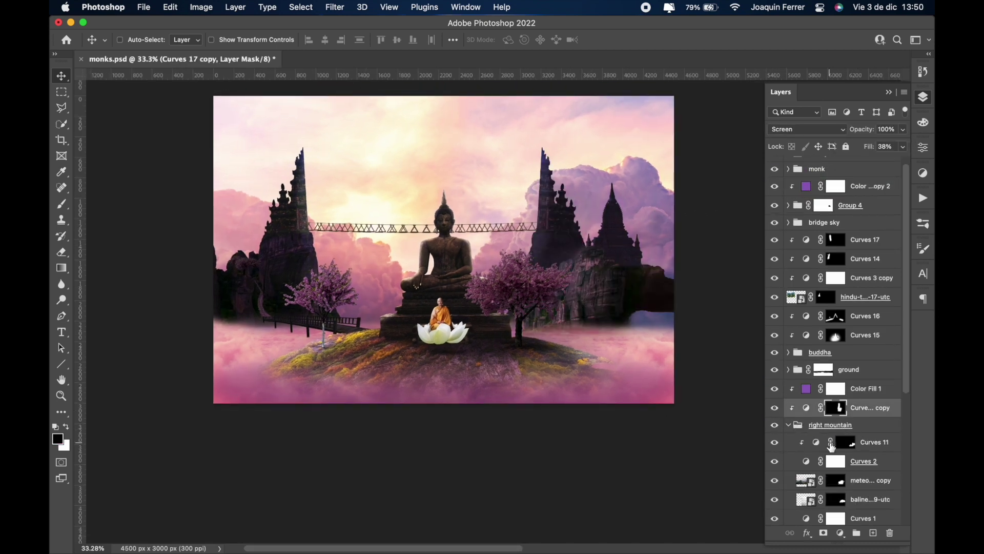
left_click(832, 445)
key("b")
key("x")
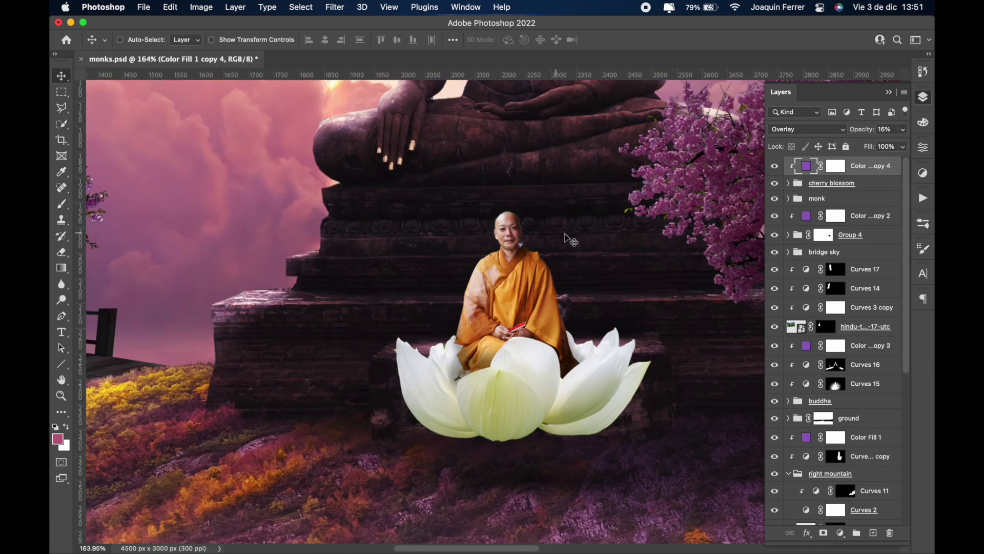
key("ctrl+j")
key("ctrl+bracketleft")
key("ctrl+bracketleft")
left_click(775, 200)
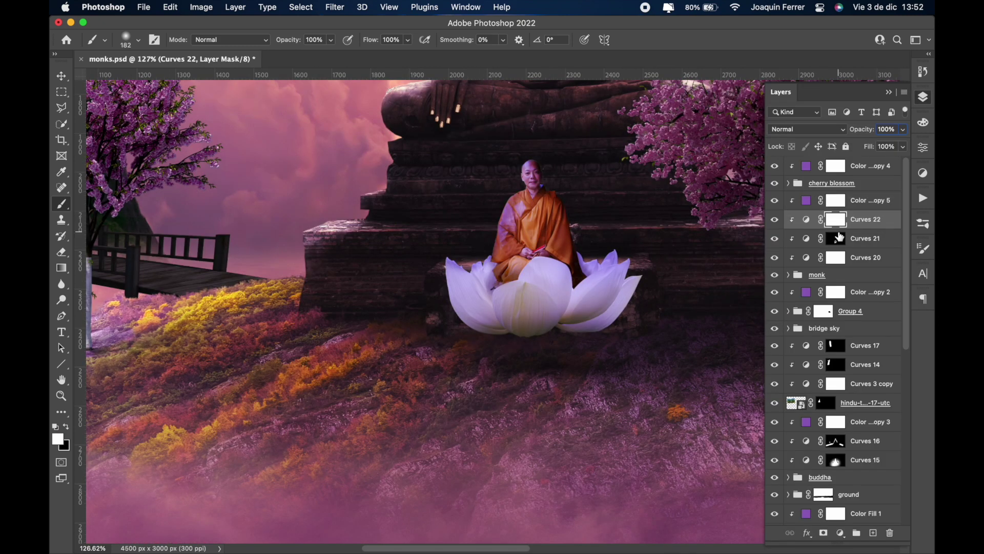
- Invert Curves 22's mask to hide its brightening on the monk
key("super+i")
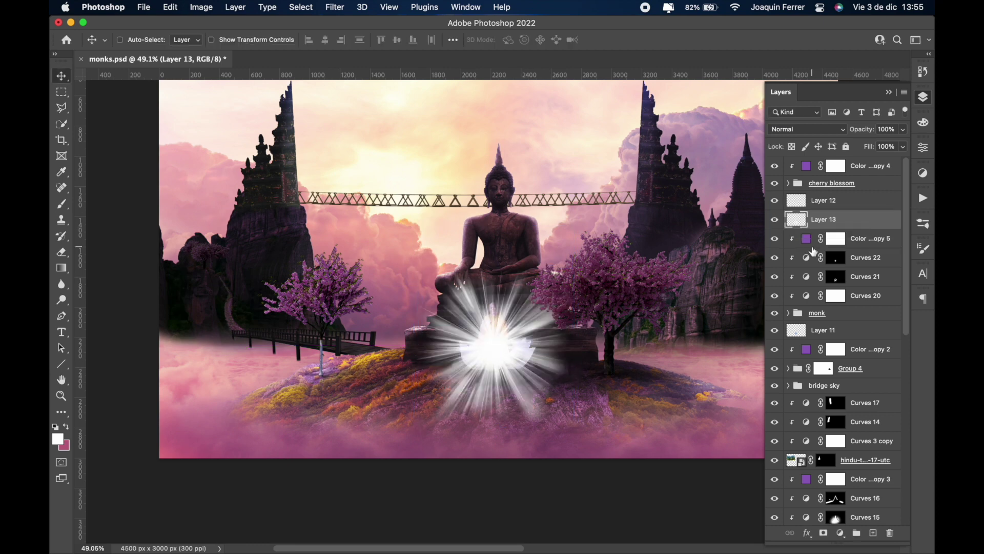
- Move the light burst below the monk group and set a duplicate to Overlay
left_click_drag(815, 251, 820, 321)
key("ctrl+j")
left_click(807, 130)
left_click(792, 131)
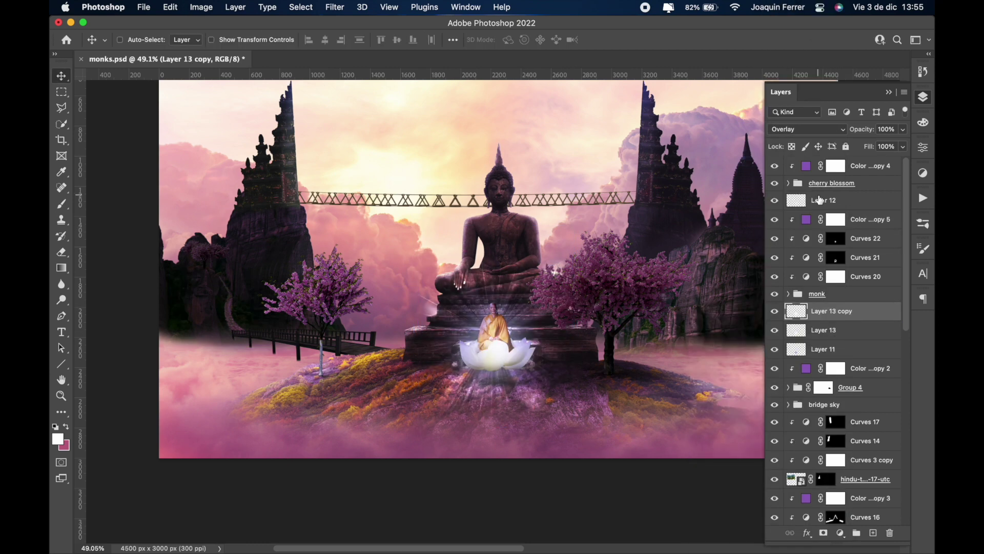
scroll(840, 359, "down", 5)
- Convert the glow copies to a Smart Object, Gaussian-blur them, and save
left_click(872, 417, "shift")
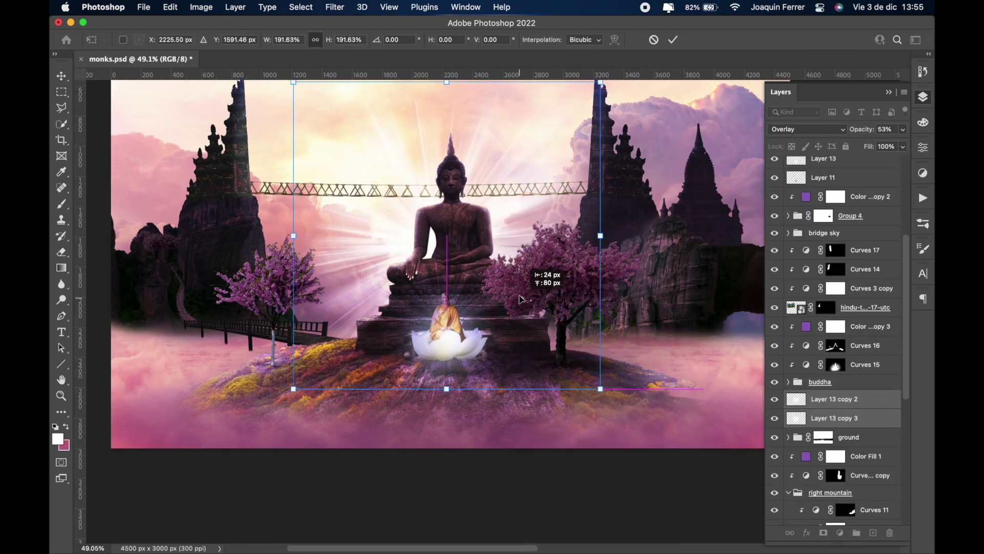
right_click(872, 418)
left_click(770, 422)
key("ctrl+alt+f")
key("Return")
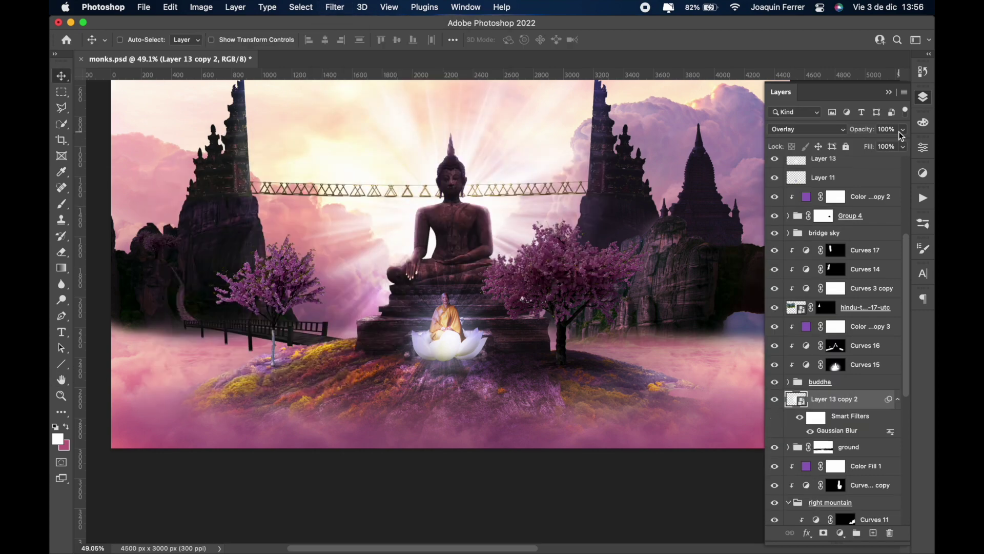
key("ctrl+s")
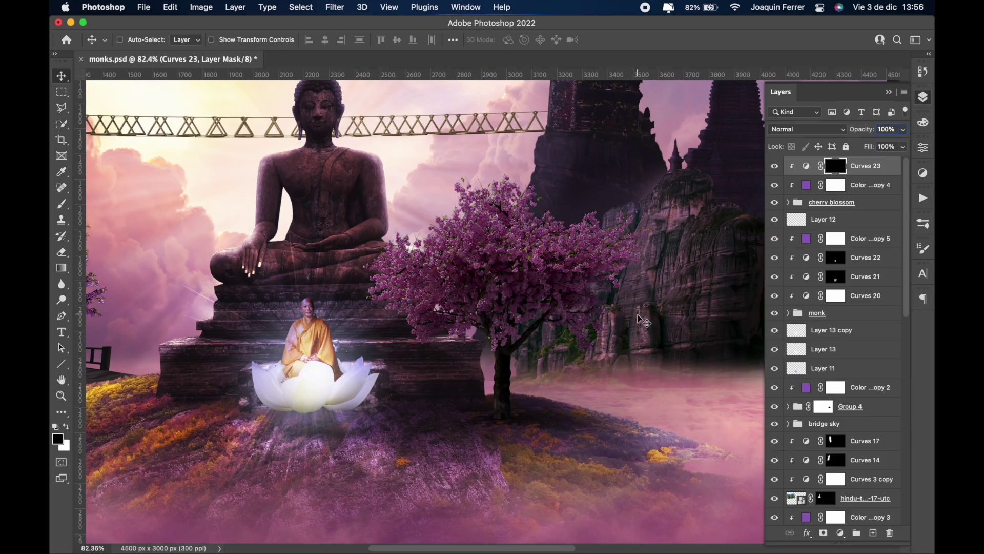
- Pick a new brush tip for the glow and save the composite
right_click(464, 154)
double_click(554, 358)
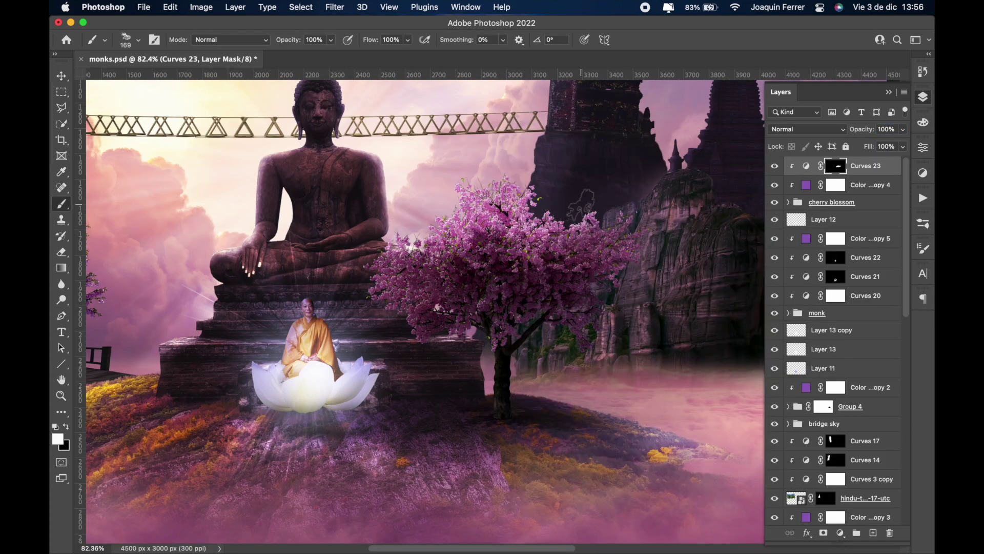
scroll(501, 231, "left", 10)
scroll(436, 272, "down", 5)
key("ctrl+s")
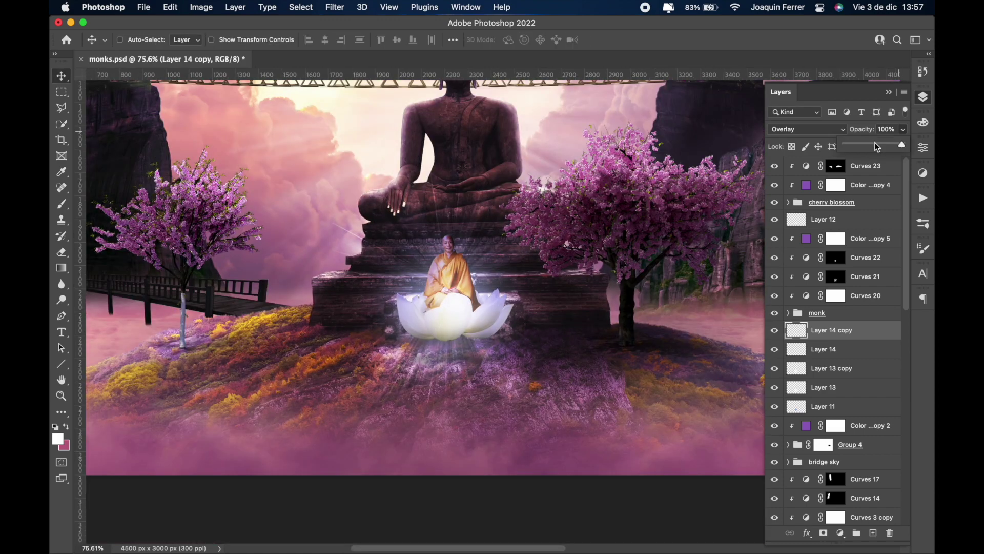
key("Return")
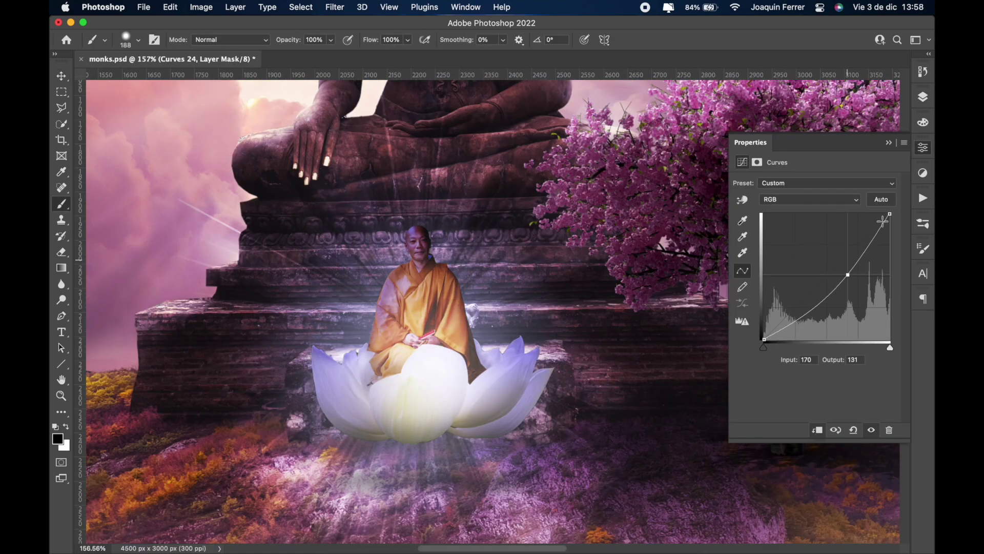
- Darken the monk with Curves 24 clipped to Group 5 at 38% opacity, and save
left_click_drag(883, 220, 824, 296)
left_click(924, 97)
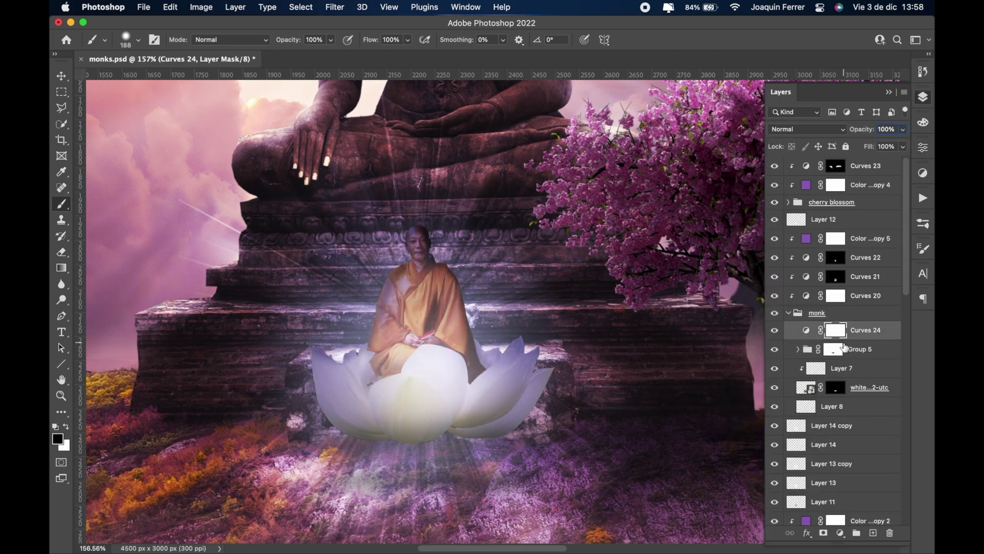
left_click(846, 339, "alt")
key("super+0")
key("v")
key("3")
key("8")
key("super+s")
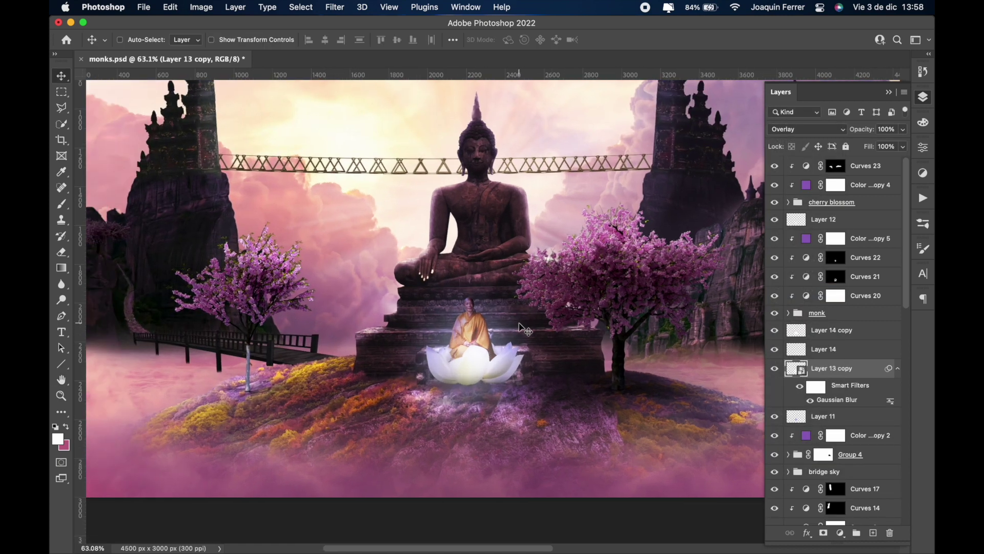
- Set the blurred glow to Soft Light and add a mask for gradient painting
left_click(808, 129)
left_click(788, 305)
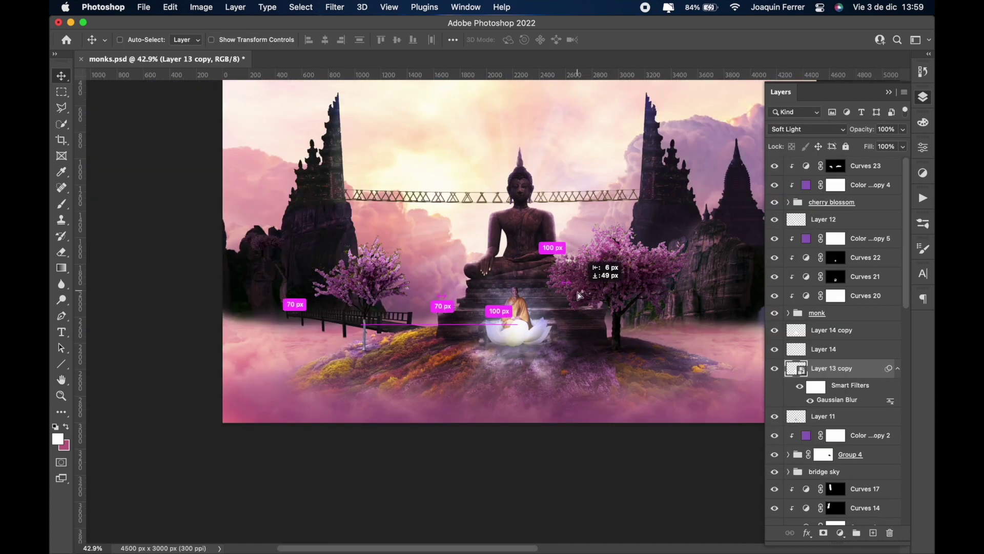
key("g")
key("d")
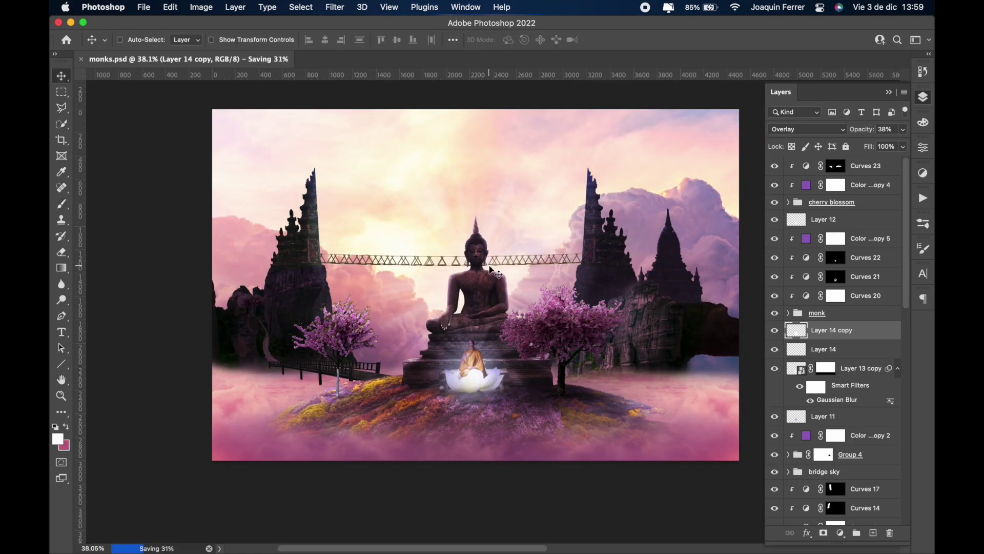
- Add a Color Lookup grade with a 3DLUT look, blended in Color mode
left_click(828, 534)
left_click(867, 459)
left_click(825, 183)
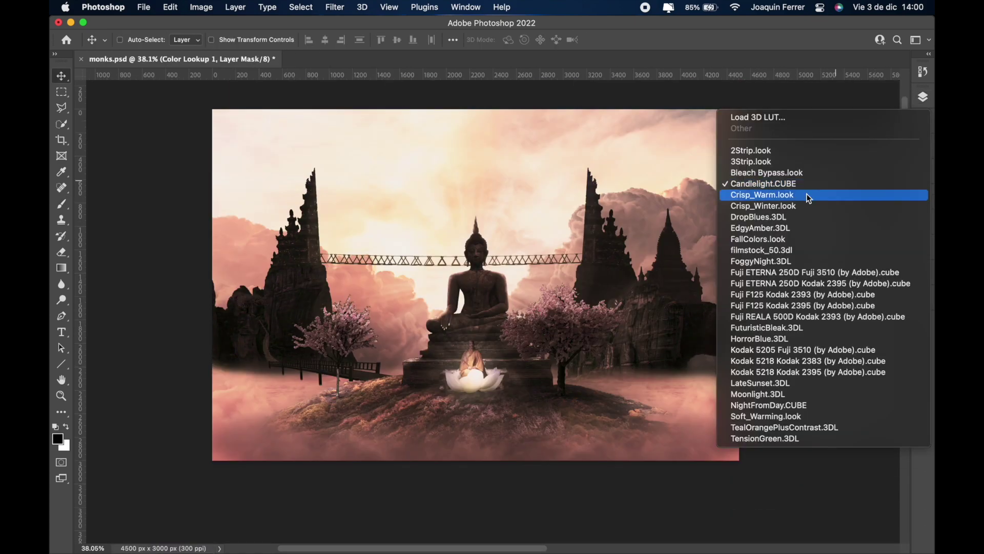
left_click(808, 193)
left_click(798, 129)
left_click(792, 458)
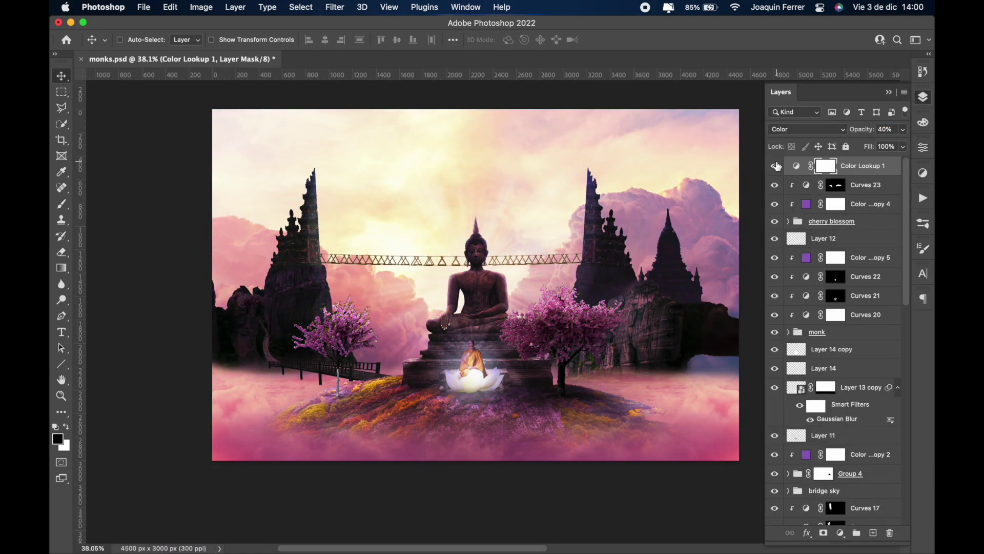
key("super+Tab")
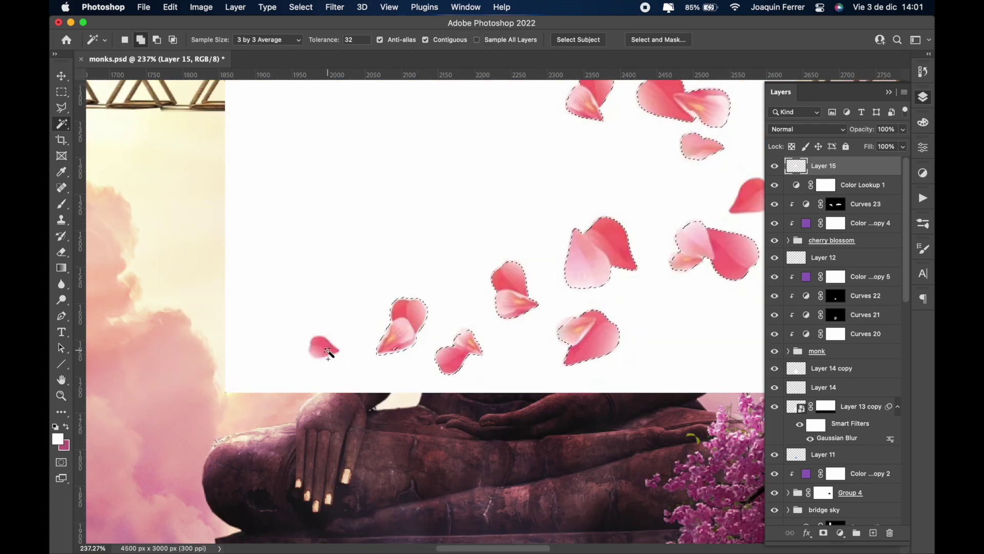
- Refine the petal selection edges, colour-match the petals with Curves, and free-transform them
key("super+alt+r")
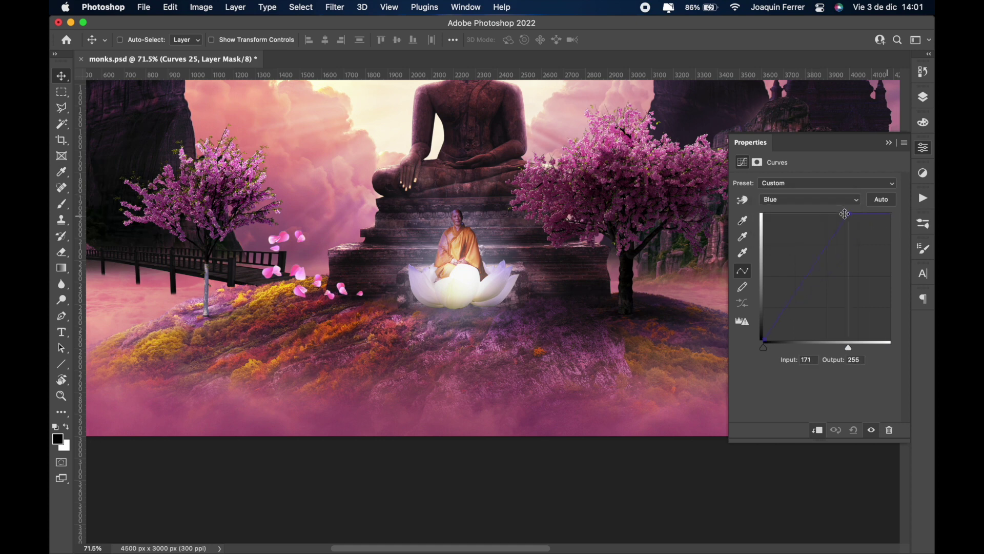
left_click_drag(843, 262, 842, 282)
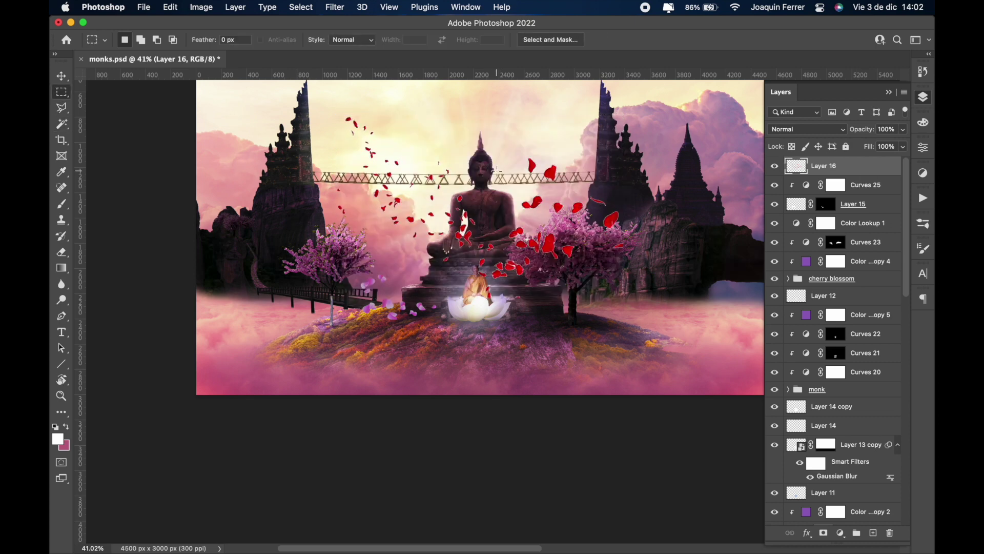
right_click(496, 169)
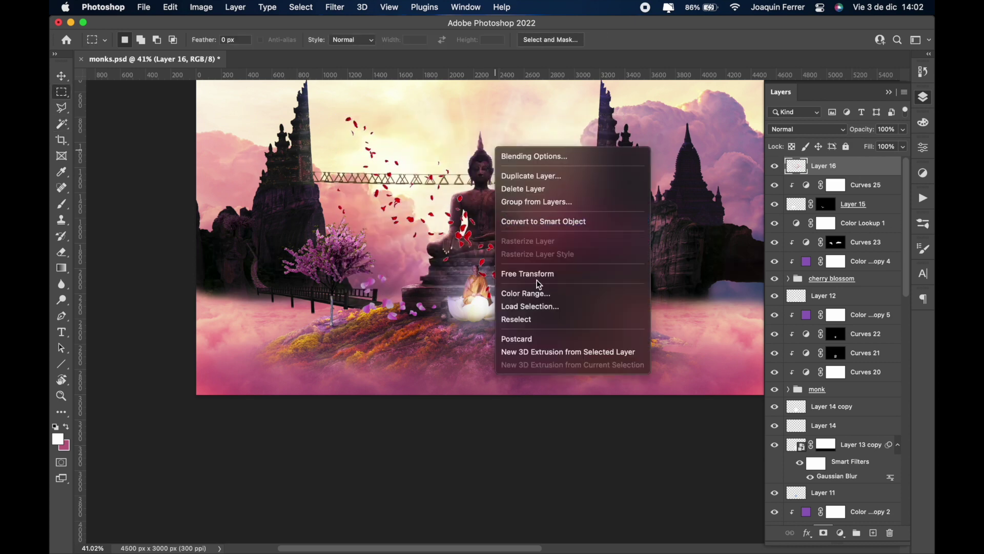
left_click(529, 272)
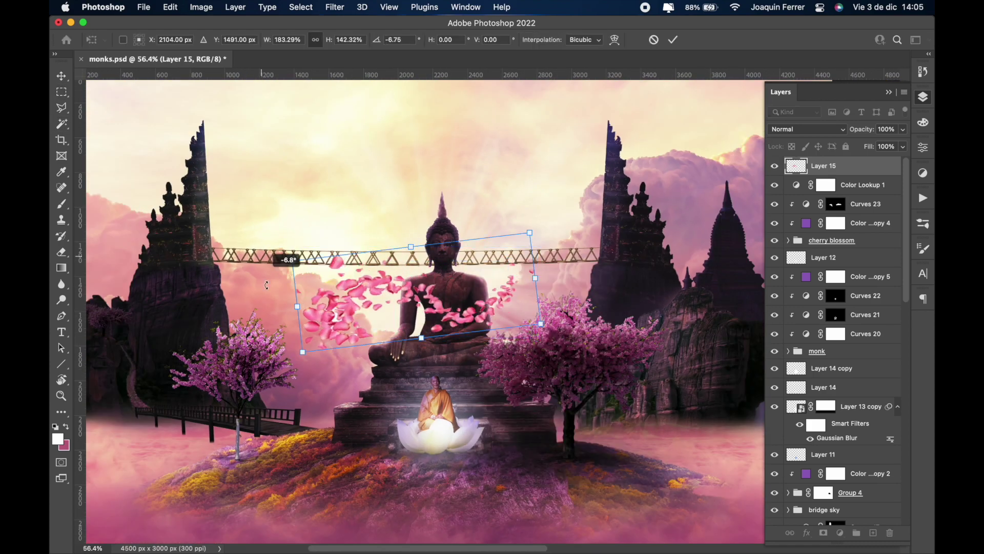
- Move the petals down toward the monk and change their blend mode
left_click_drag(390, 303, 380, 431)
key("Return")
left_click(805, 129)
left_click(793, 291)
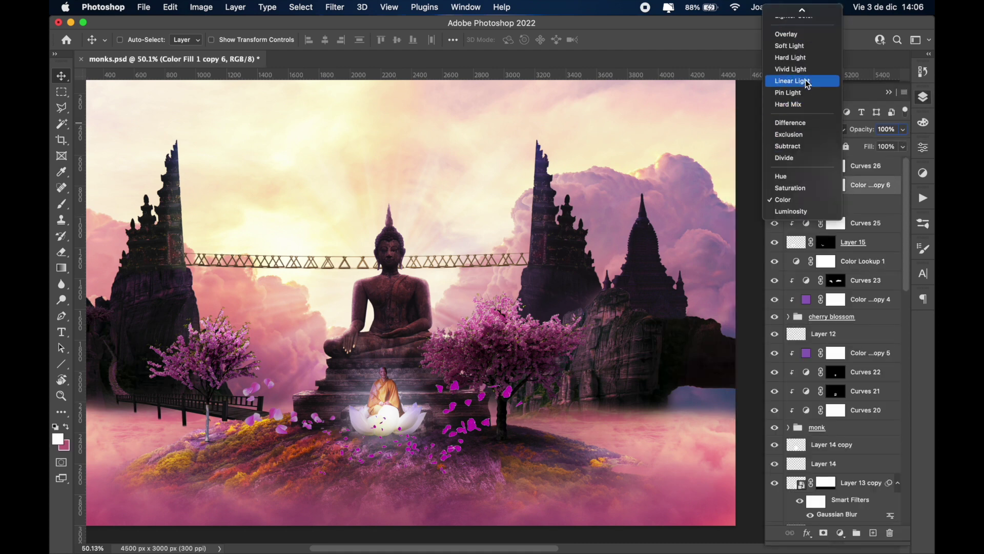
left_click(565, 396)
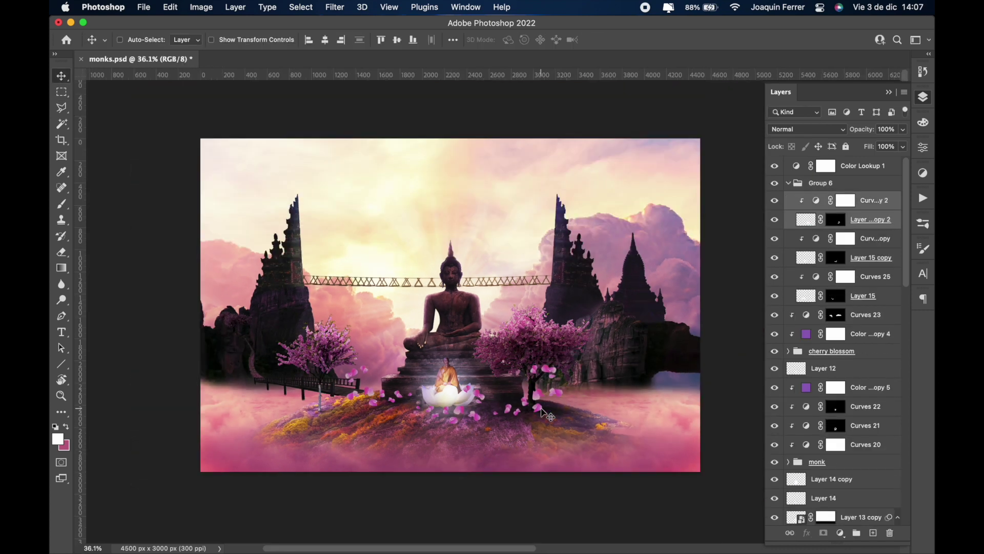
- Paste the new petals, delete the white background, contract the selection 2 px, and mask the layer
key("super+v")
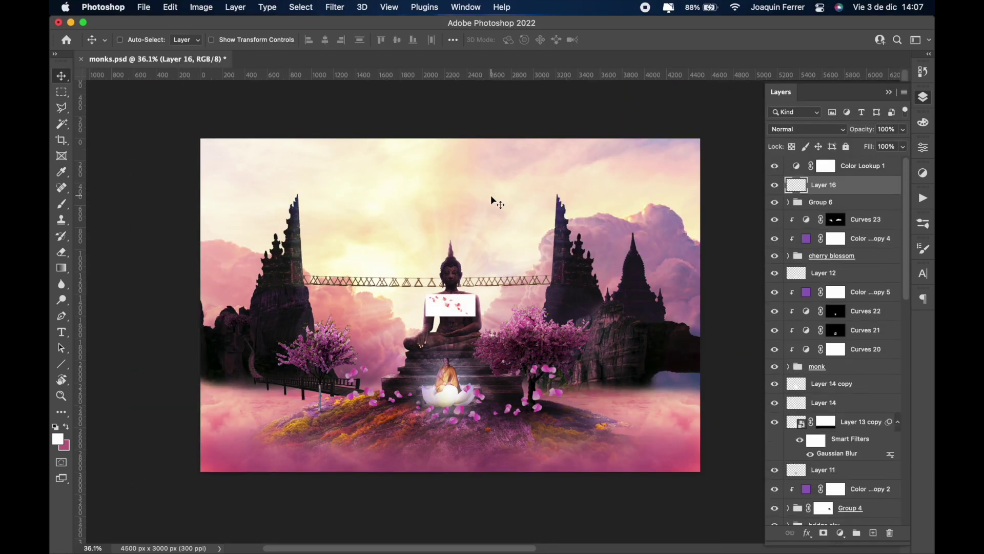
key("BackSpace")
key("m")
left_click(300, 7)
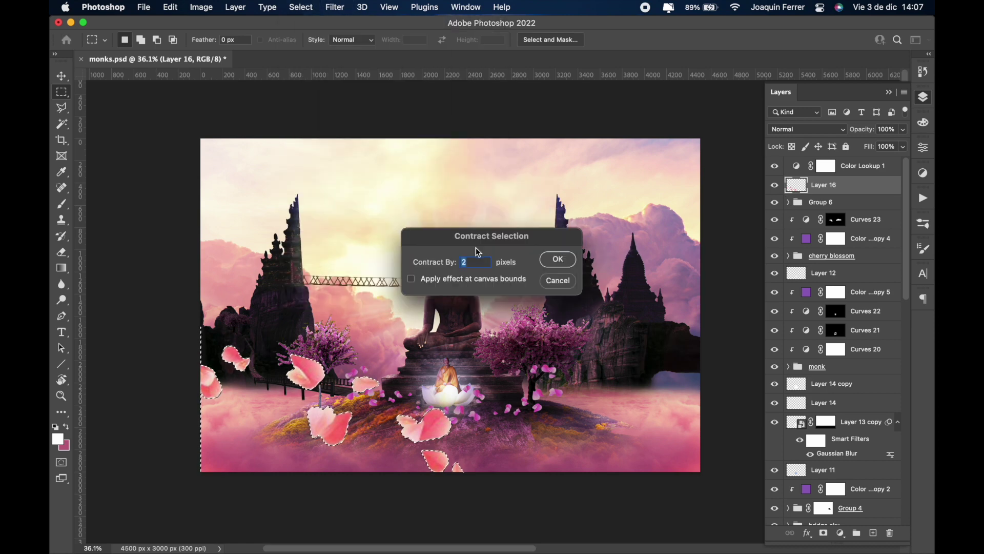
key("Return")
left_click(301, 7)
left_click(511, 221)
key("Return")
- Convert the big petals layer to a Smart Object and open Gaussian Blur
left_click(823, 533)
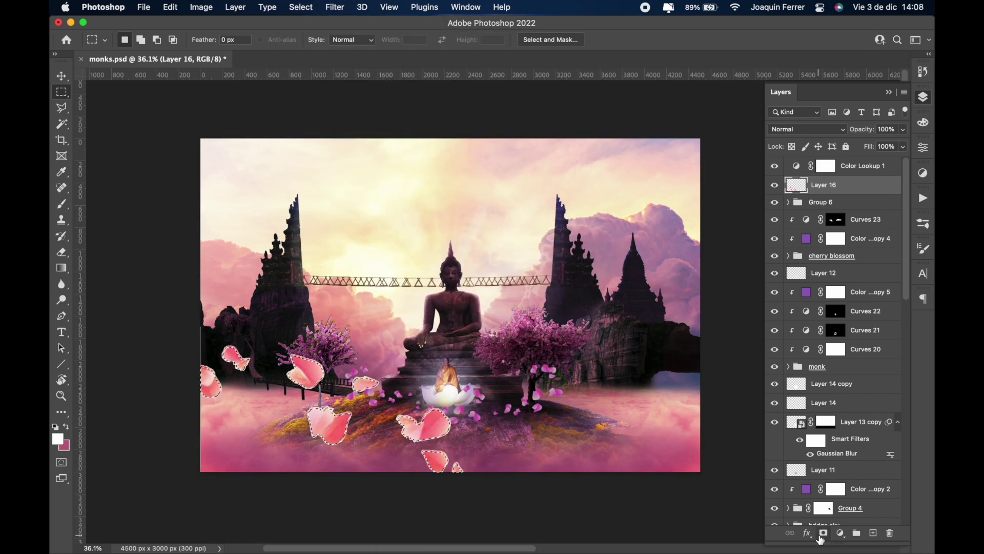
left_click(335, 7)
left_click(492, 208)
left_click(634, 129)
left_click(301, 7)
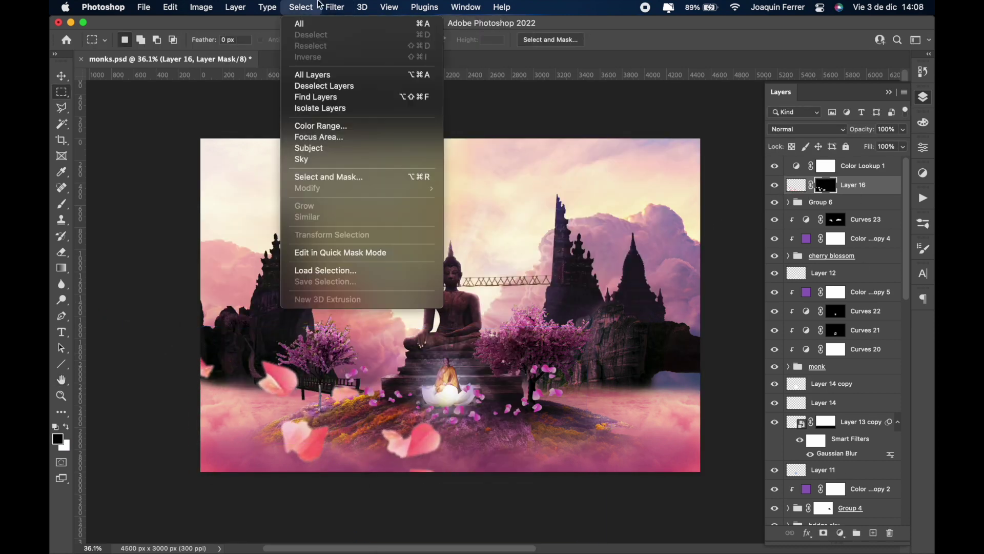
key("Return")
left_click(335, 7)
left_click(359, 19)
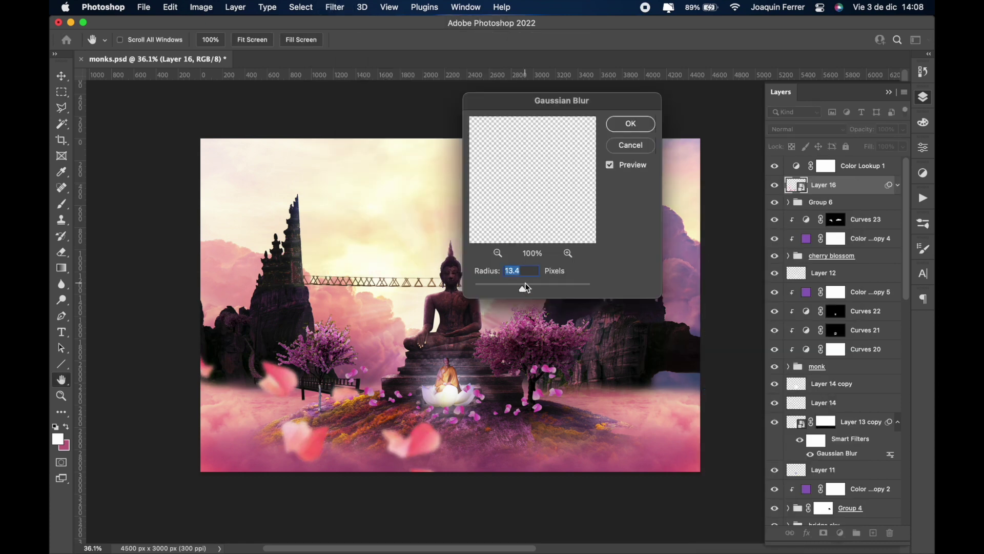
- Blur the big petals and add a Curves adjustment inside the smaller petal group
key("Return")
left_click(789, 231)
left_click(841, 533)
left_click(811, 255)
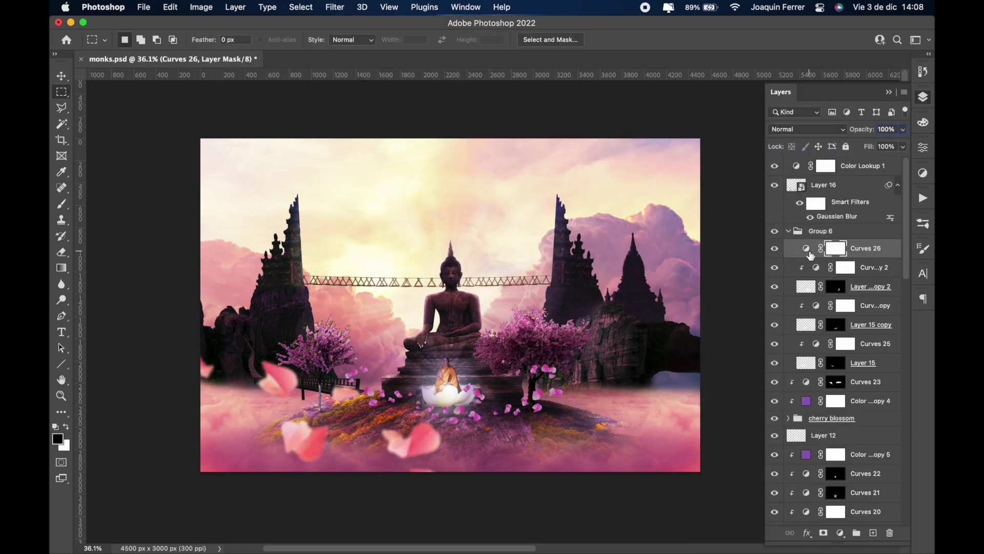
double_click(812, 255)
- Duplicate the petal group, place the shrunken copy at the right edge, and Gaussian-blur it
left_click(923, 97)
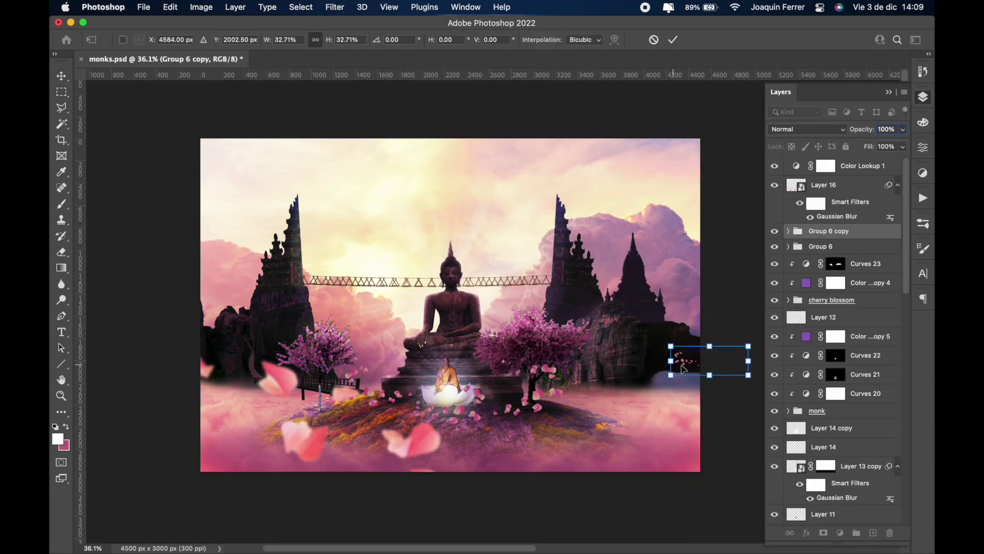
left_click_drag(759, 374, 687, 380)
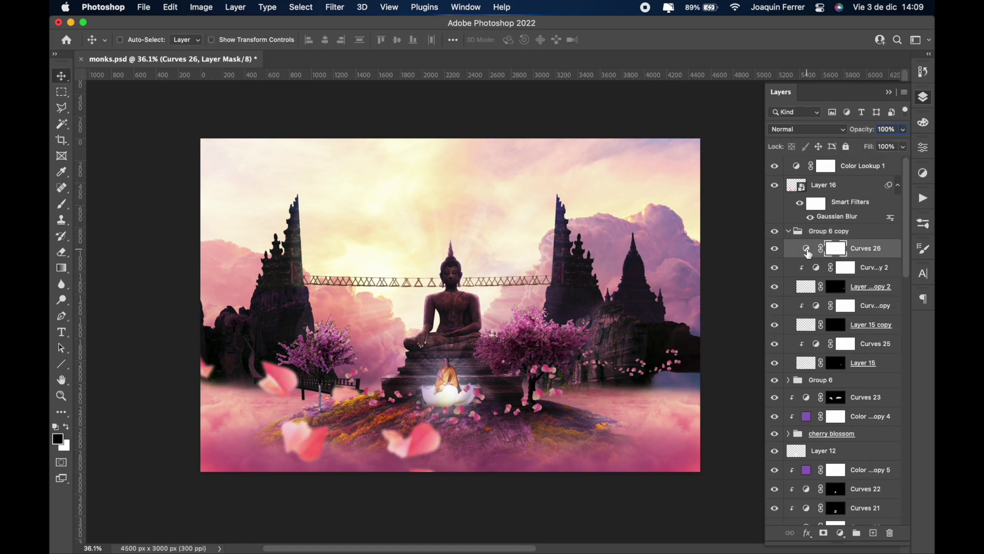
left_click(334, 7)
left_click(356, 24)
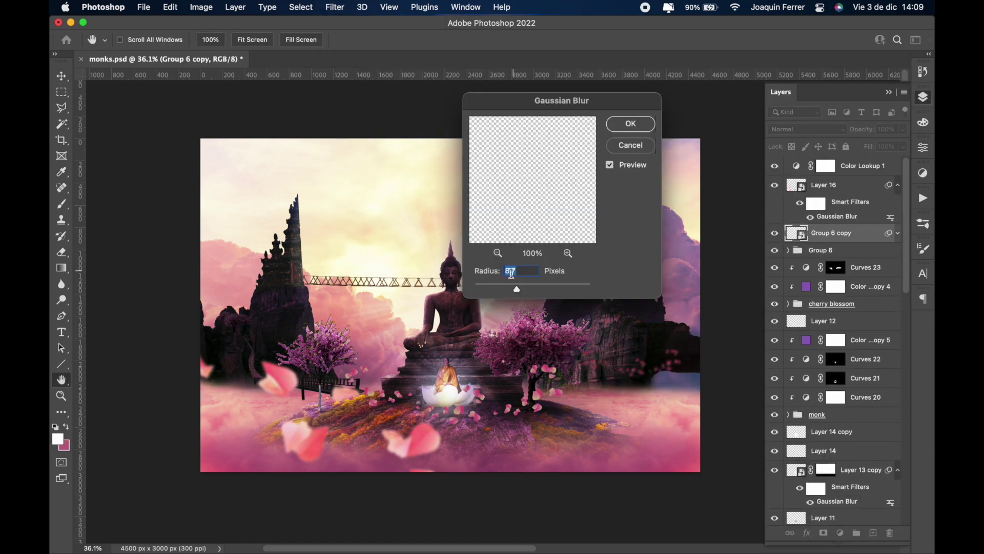
key("Return")
key("b")
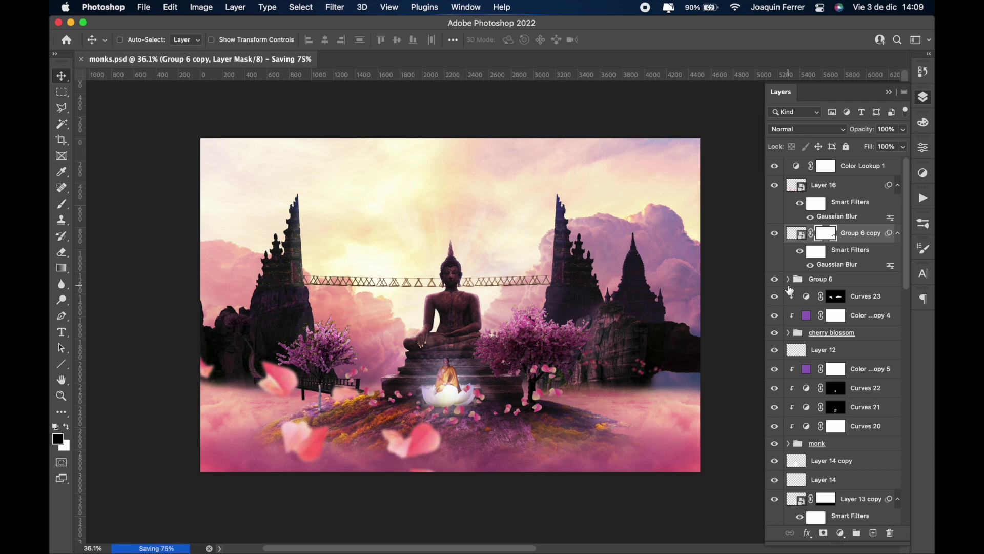
- Add Hue/Saturation at -31, move petals top left, and make the petal group a Smart Object
left_click(840, 533)
left_click(826, 393)
left_click_drag(815, 249, 792, 255)
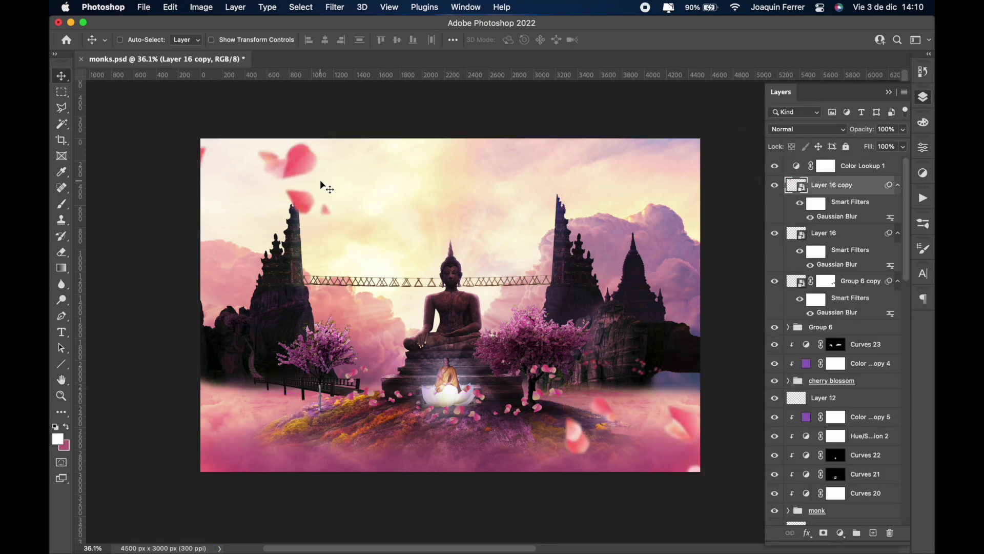
left_click_drag(393, 188, 383, 177)
left_click(842, 240)
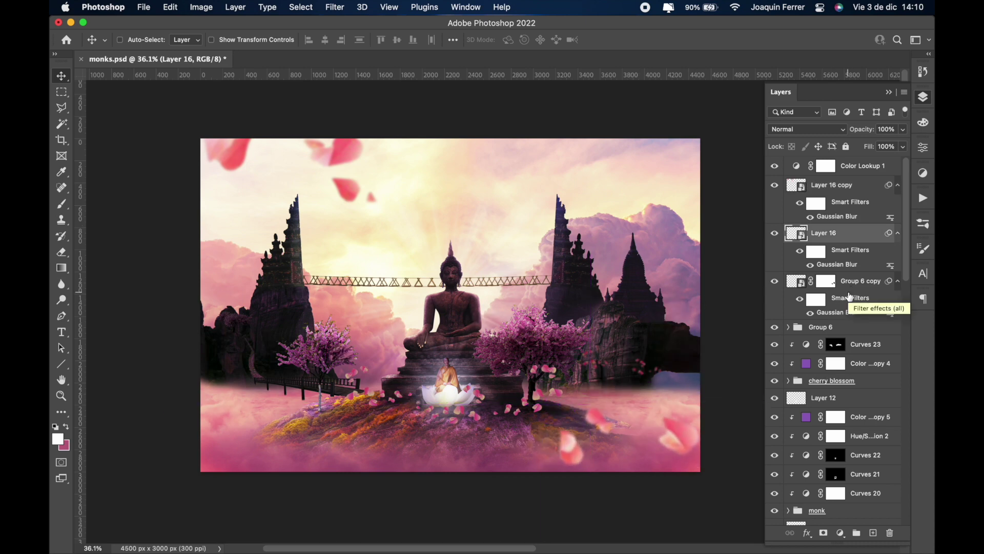
right_click(822, 327)
left_click(748, 533)
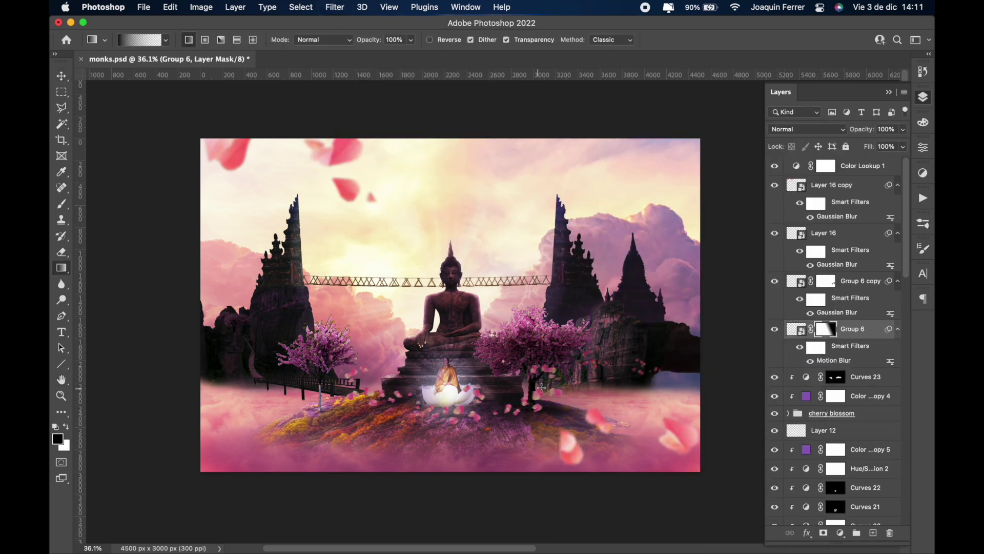
- Save the document and expand the cherry blossom group in the Layers panel
key("v")
key("ctrl+s")
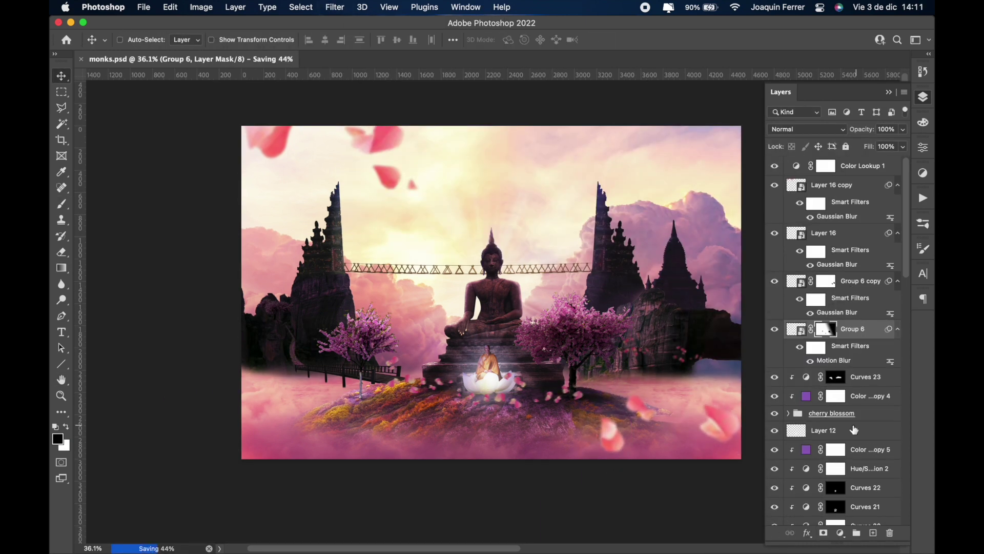
scroll(385, 335, "up", 5)
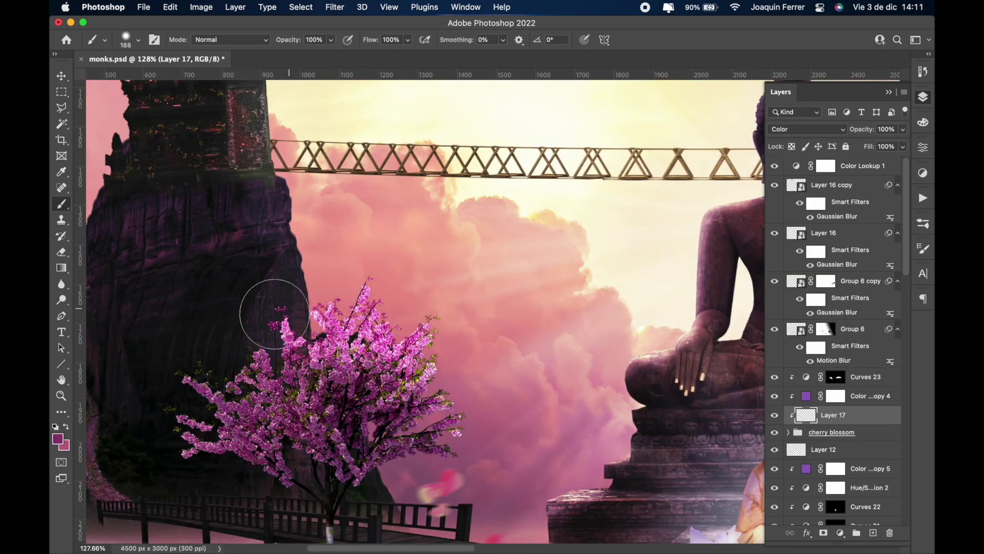
scroll(148, 393, "right", 10)
scroll(256, 359, "right", 3)
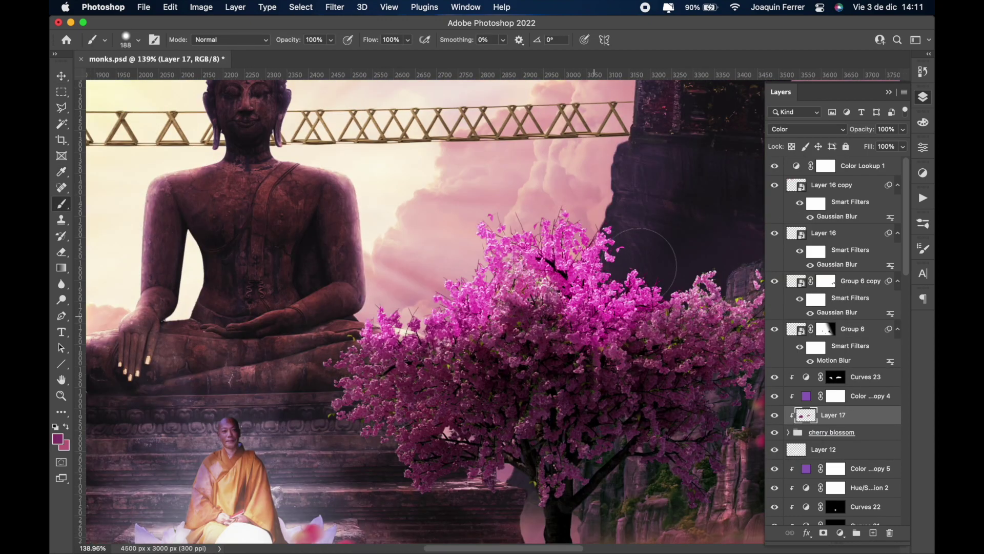
scroll(308, 349, "right", 3)
scroll(372, 335, "down", 5)
left_click(788, 433)
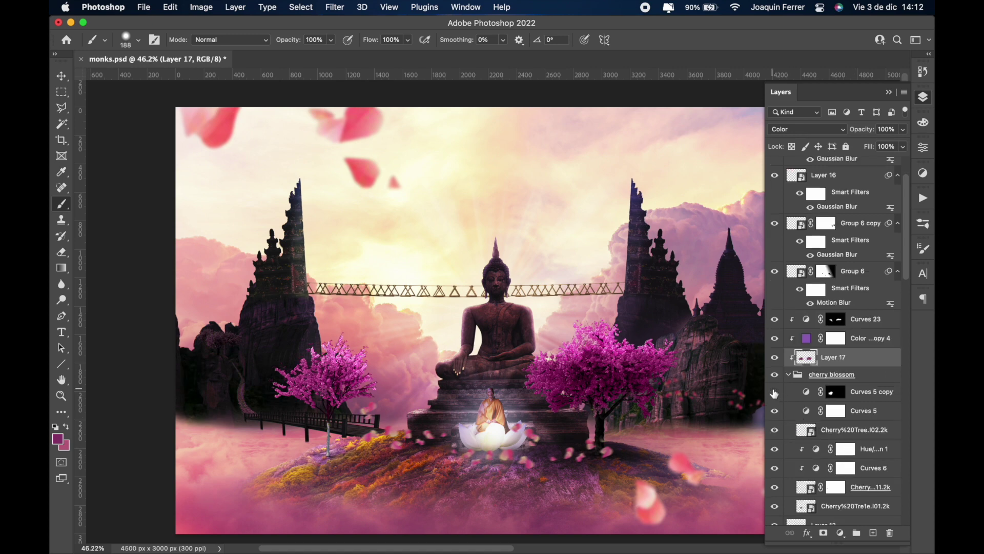
scroll(328, 340, "down", 1)
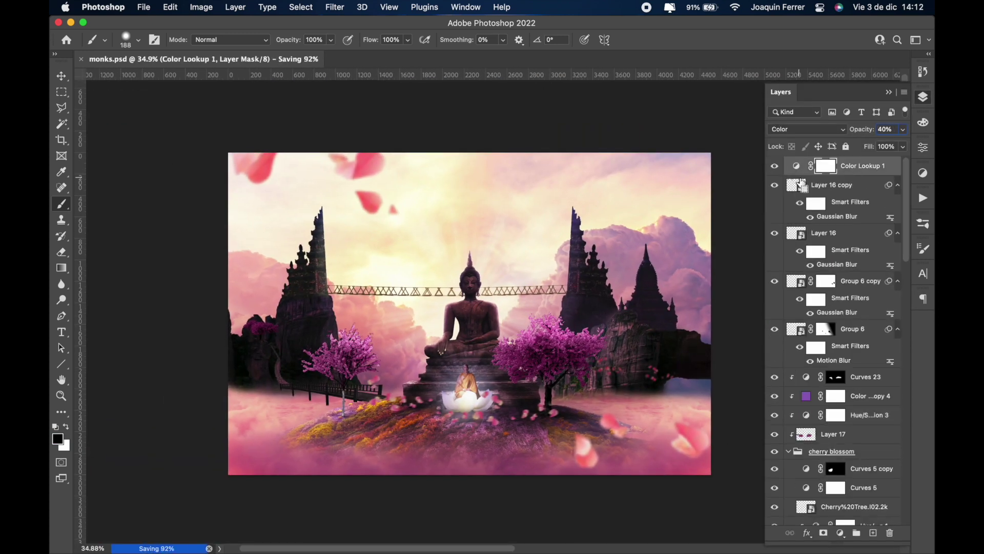
- Paint a brighter magenta Color-mode tint over both cherry trees and group the petal layers into Group 7
left_click(802, 184)
left_click(841, 533)
left_click(825, 352)
left_click(810, 199)
left_click(789, 234)
left_click_drag(892, 213, 852, 213)
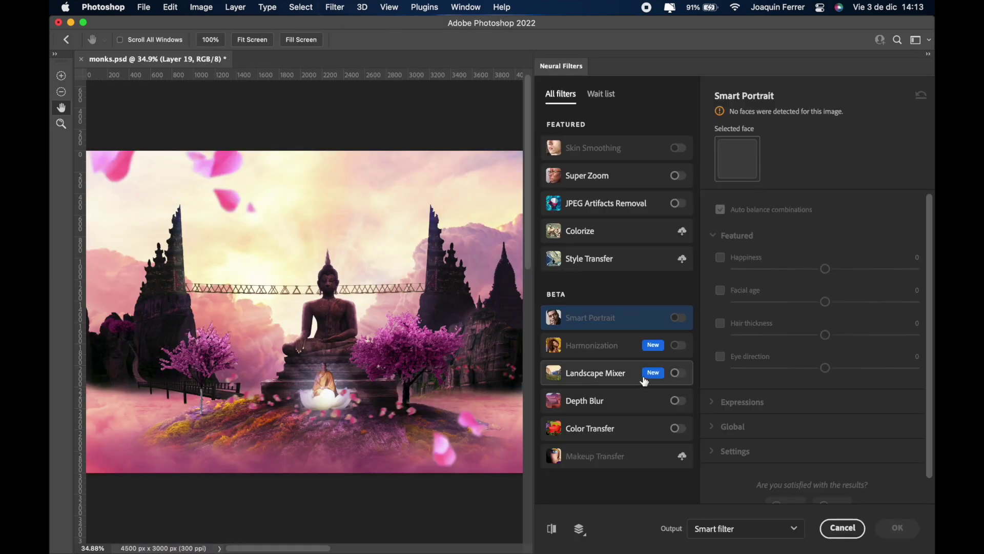
- Place field blur pins on the island and near the left temple, set Blur to 12 px, and apply
left_click(678, 401)
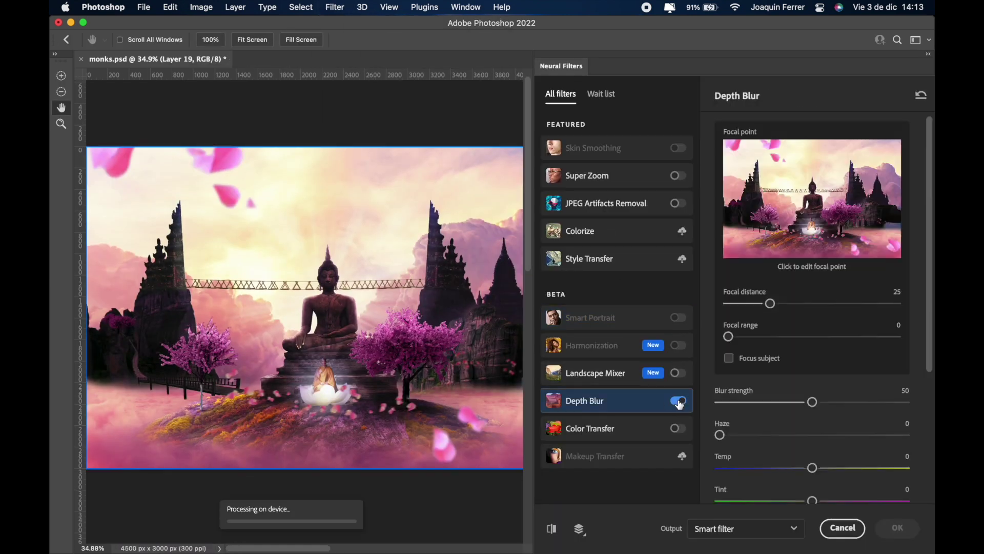
left_click_drag(771, 304, 792, 304)
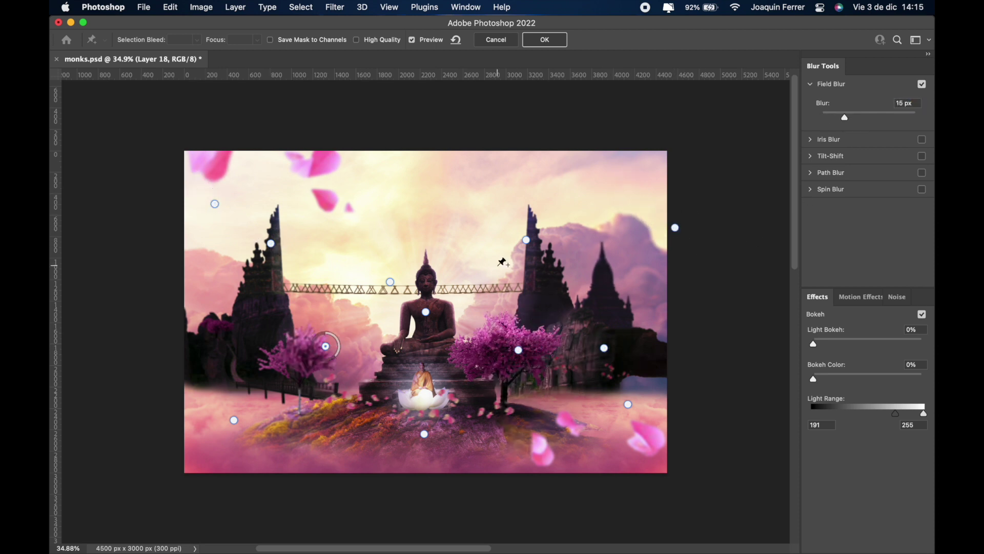
left_click(339, 406)
left_click_drag(348, 395, 354, 413)
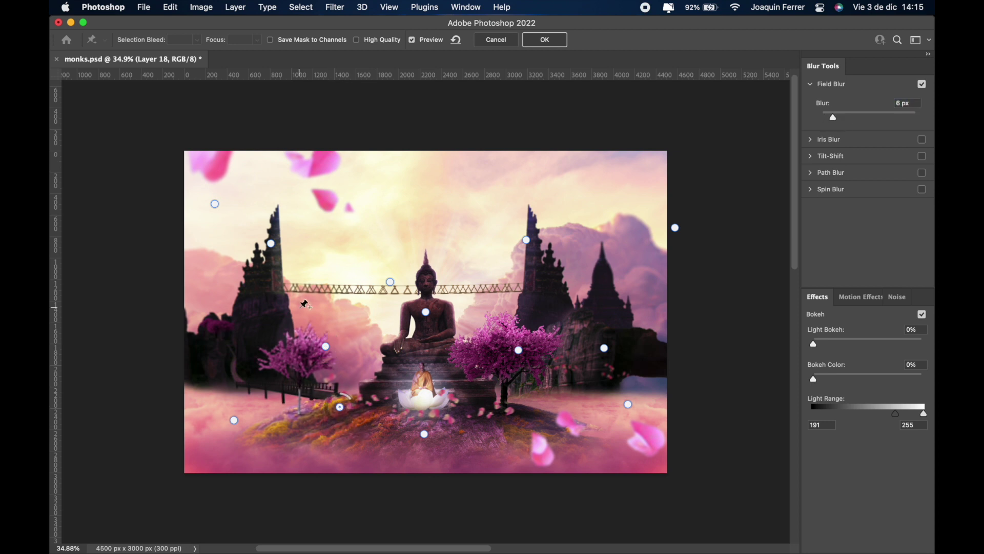
left_click(526, 239)
left_click_drag(833, 117, 842, 117)
left_click(271, 243)
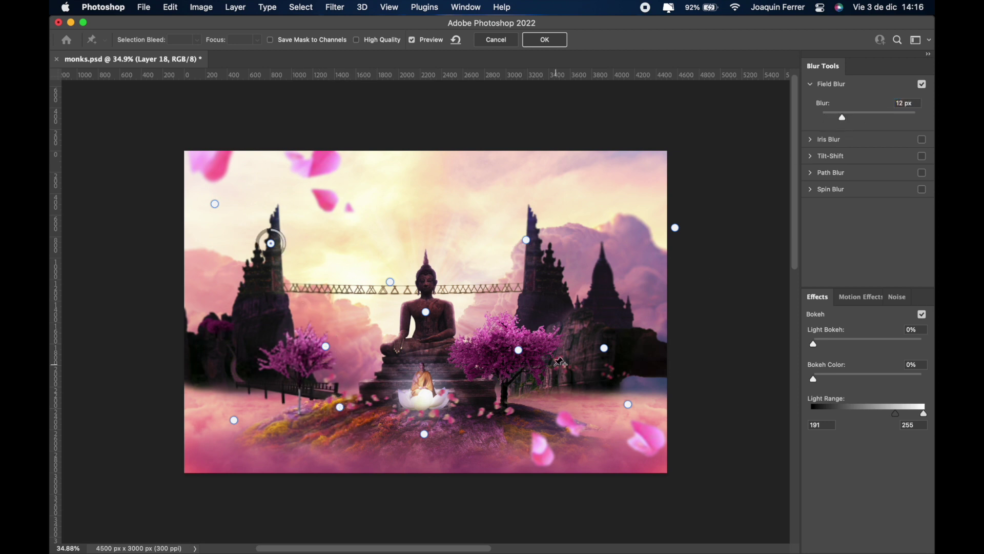
key("Return")
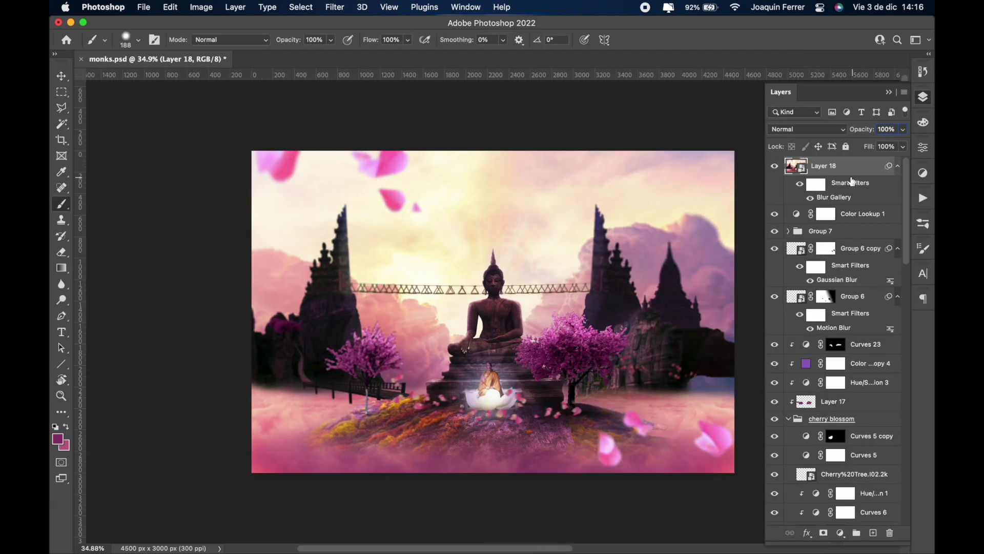
left_click(335, 7)
- Apply a Camera Raw grade: more exposure, lower highlights and whites, added texture, dehaze and slight vignette
left_click(354, 97)
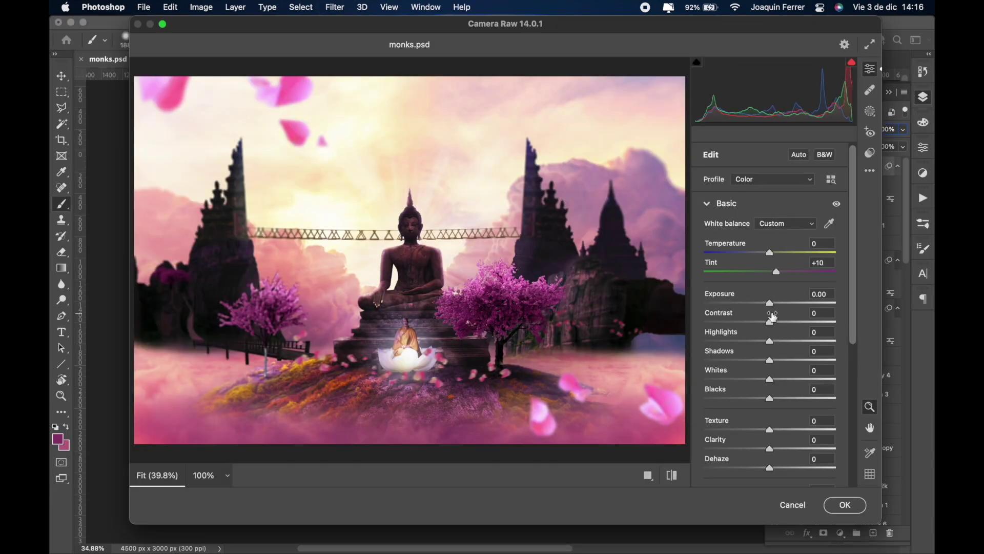
left_click_drag(771, 321, 735, 341)
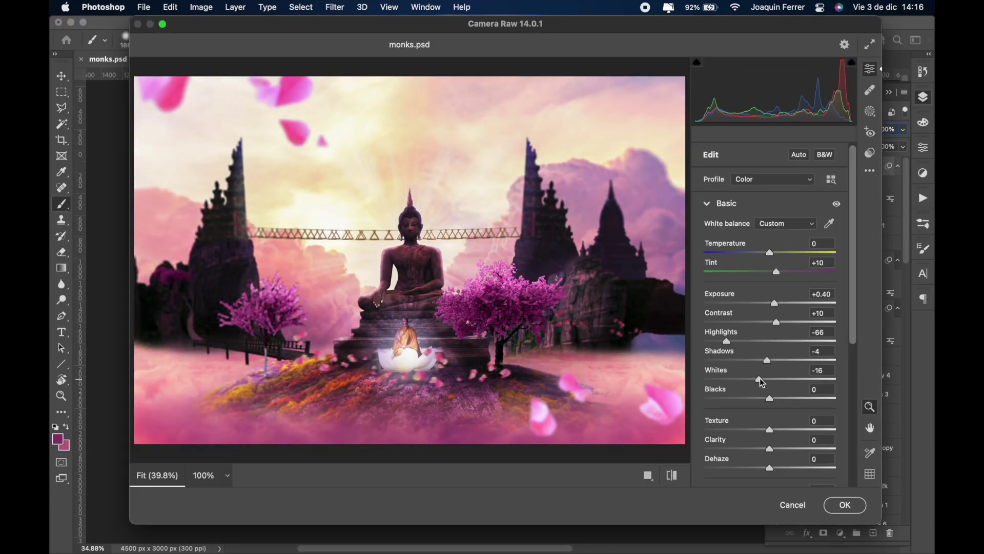
left_click_drag(772, 430, 784, 429)
scroll(774, 433, "down", 1)
mouse_move(770, 430)
left_mouse_down()
mouse_move(760, 432)
mouse_move(773, 450)
left_mouse_up()
scroll(788, 404, "down", 5)
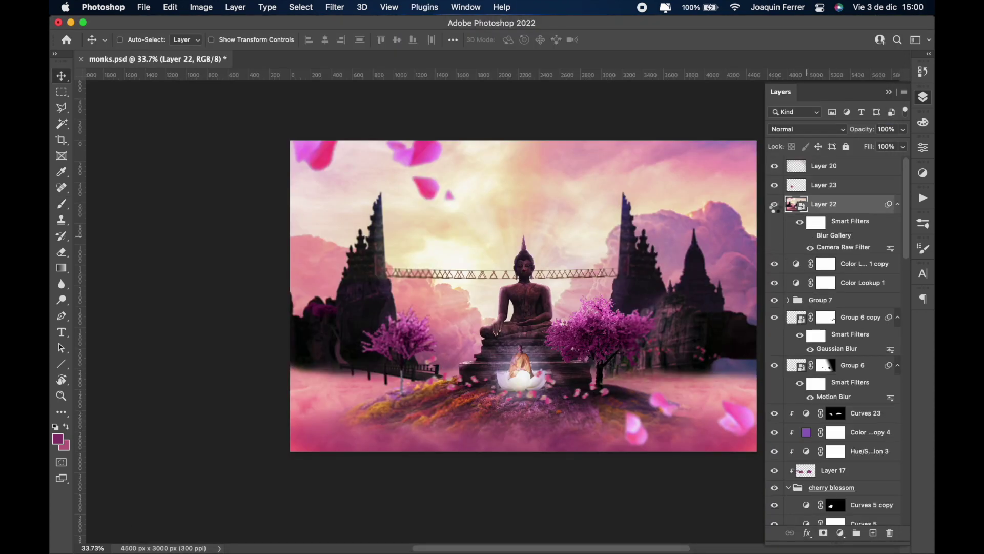
left_click(775, 204)
- Convert Group 4 to a smart object and soften it with a Gaussian blur
scroll(775, 287, "down", 3)
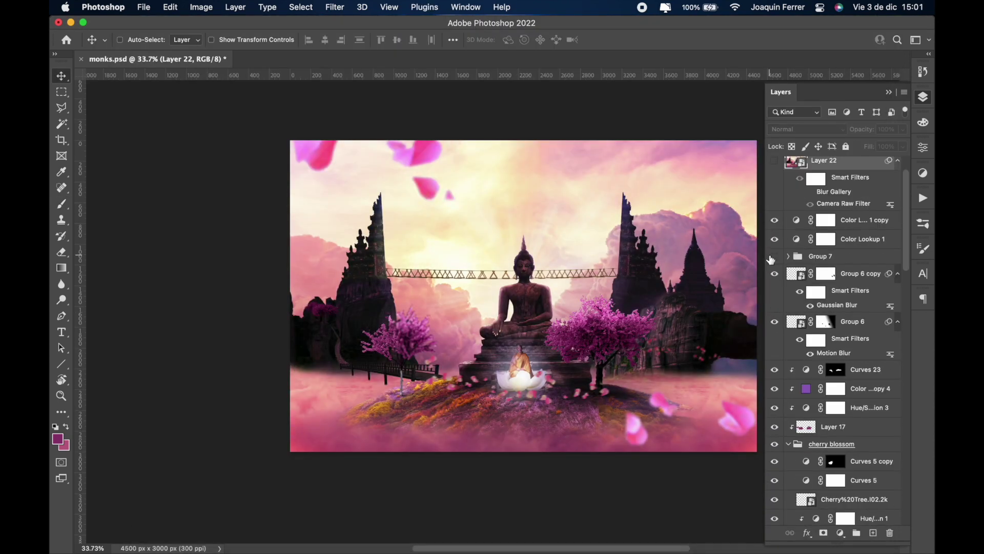
scroll(776, 267, "down", 2)
scroll(821, 307, "down", 5)
left_click(851, 334)
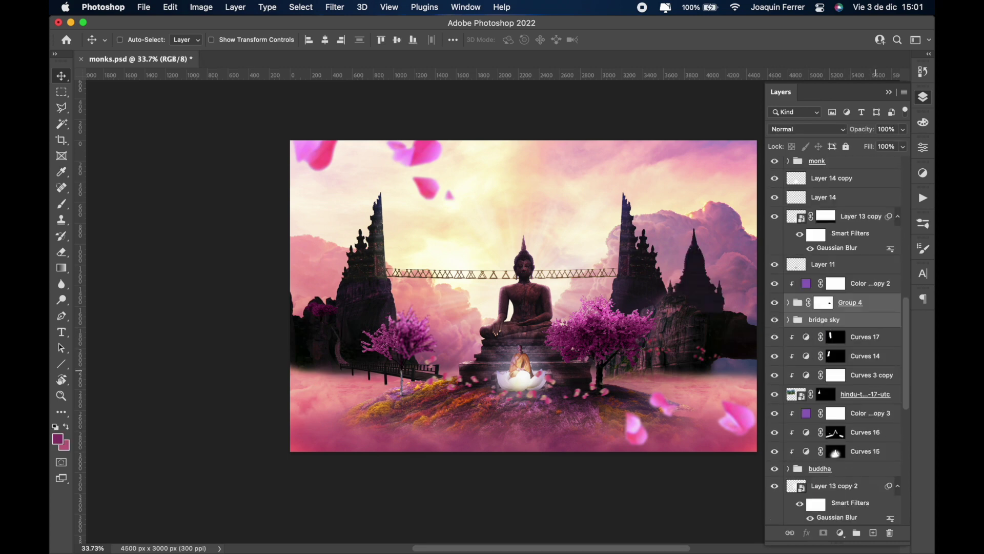
scroll(865, 336, "down", 3)
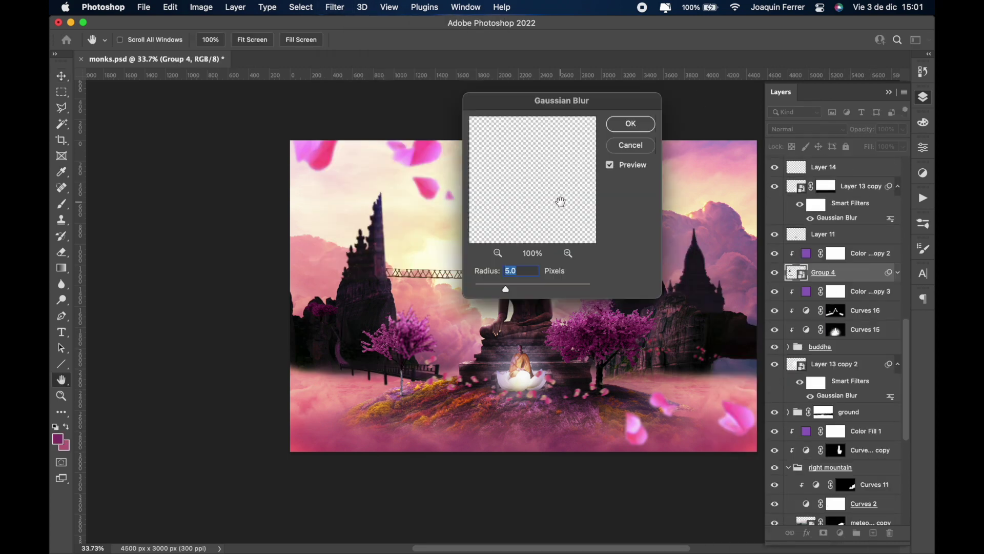
right_click(875, 291)
left_click(748, 528)
scroll(865, 359, "down", 2)
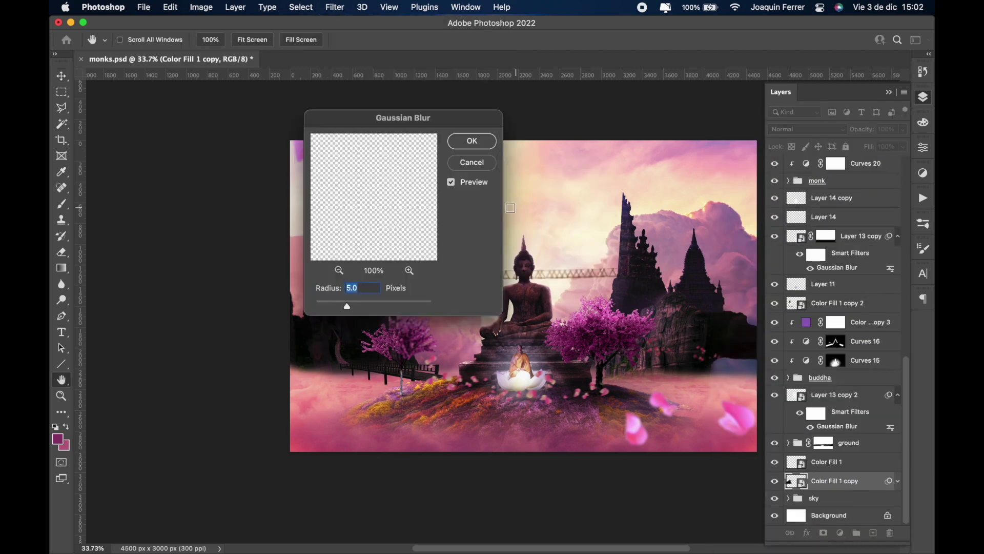
left_click_drag(403, 117, 666, 115)
left_click(741, 141)
key("v")
- Collapse the cherry blossom group, hide Layer 13 copy, and select Group 6
left_click(820, 433)
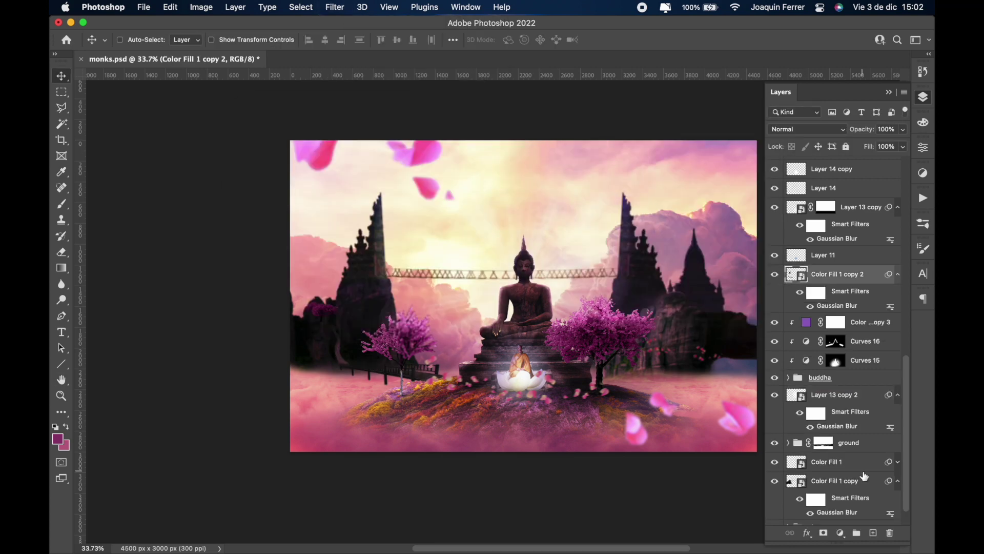
scroll(852, 410, "up", 5)
left_click(856, 353)
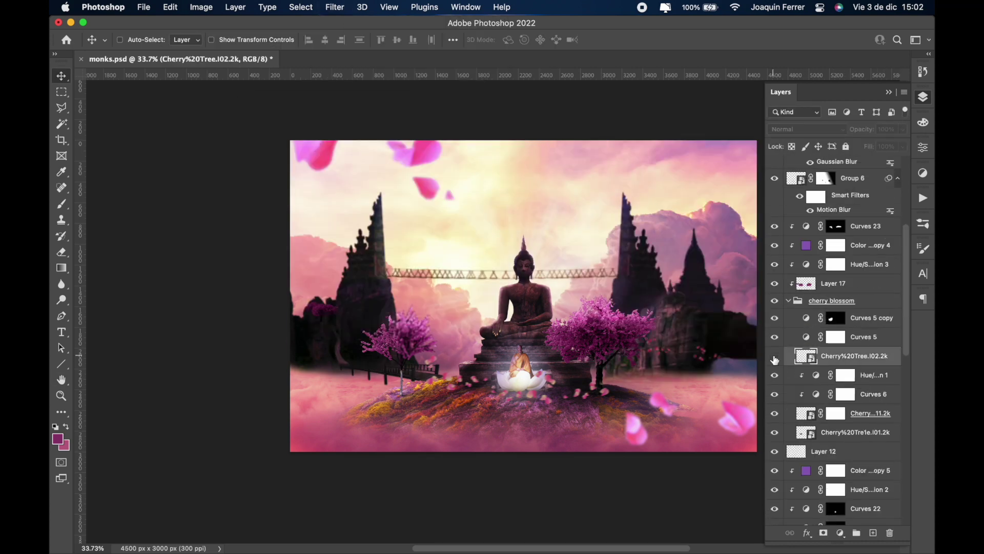
scroll(867, 359, "down", 2)
left_click(472, 150)
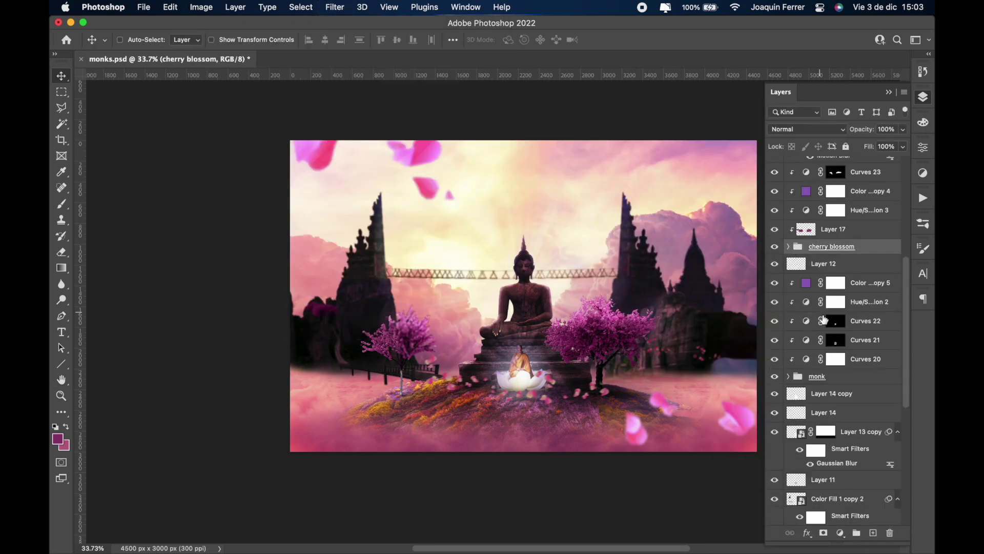
scroll(853, 347, "down", 5)
scroll(853, 347, "up", 2)
scroll(841, 338, "up", 2)
scroll(821, 333, "up", 1)
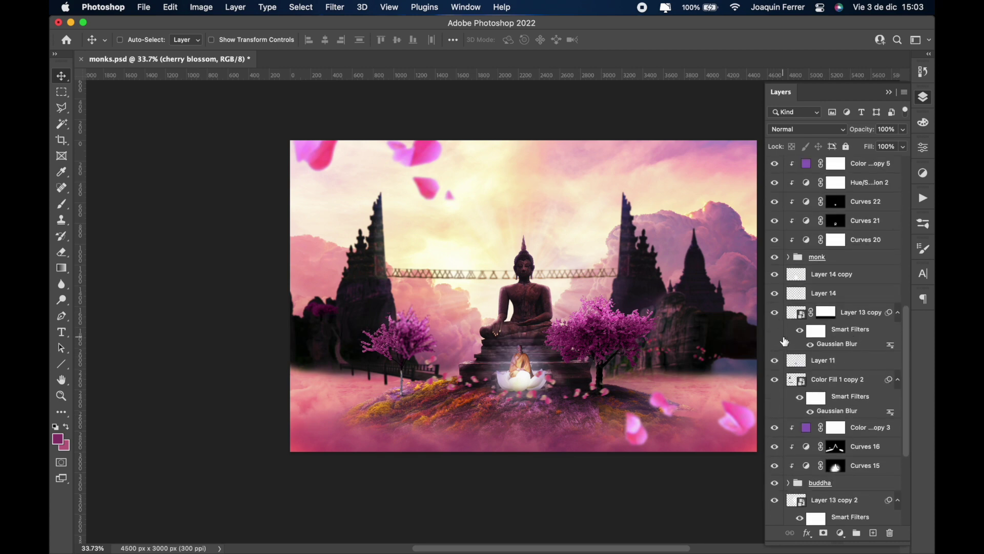
left_click(774, 313)
scroll(820, 307, "up", 3)
left_click(923, 97)
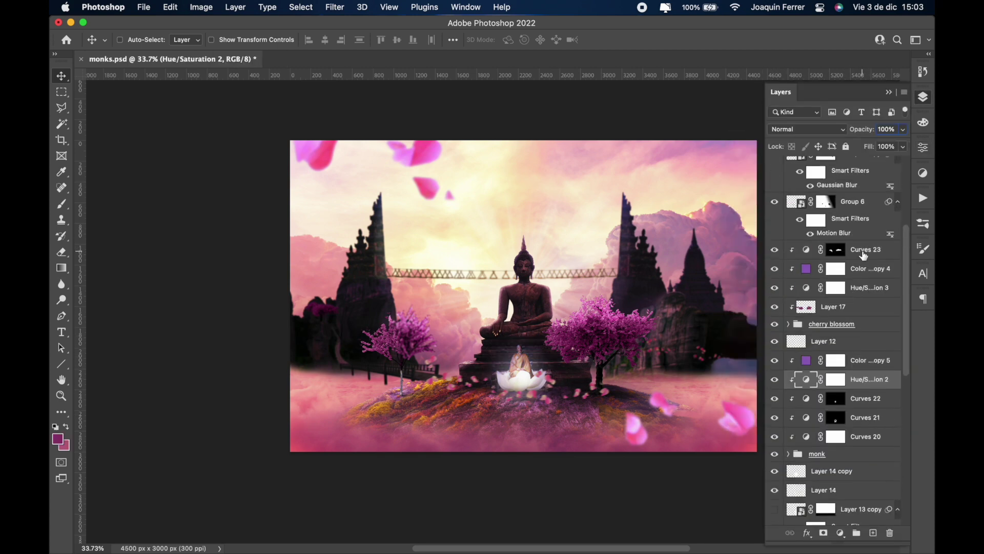
left_click(853, 290)
scroll(840, 349, "down", 3)
scroll(841, 328, "down", 3)
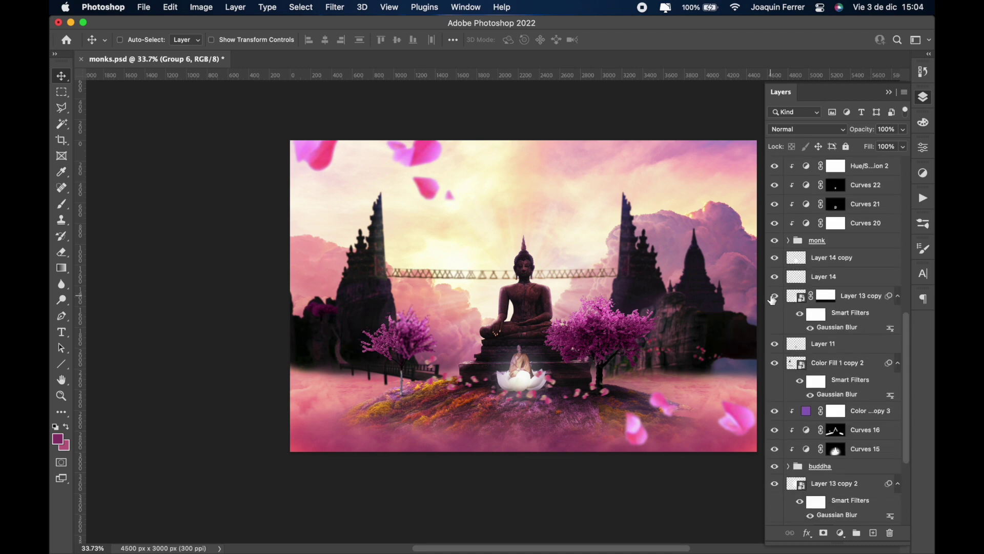
scroll(826, 297, "down", 2)
- Apply a Blur Gallery field blur to Color Fill 1 copy 2
left_click(816, 279)
mouse_move(836, 362)
right_click(816, 277)
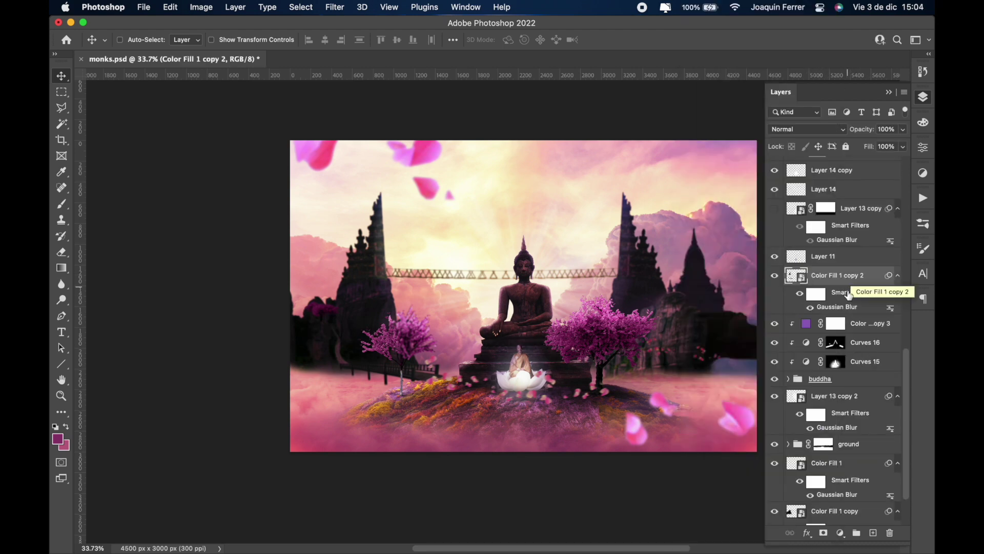
left_click(899, 275)
left_click(335, 7)
left_click(531, 176)
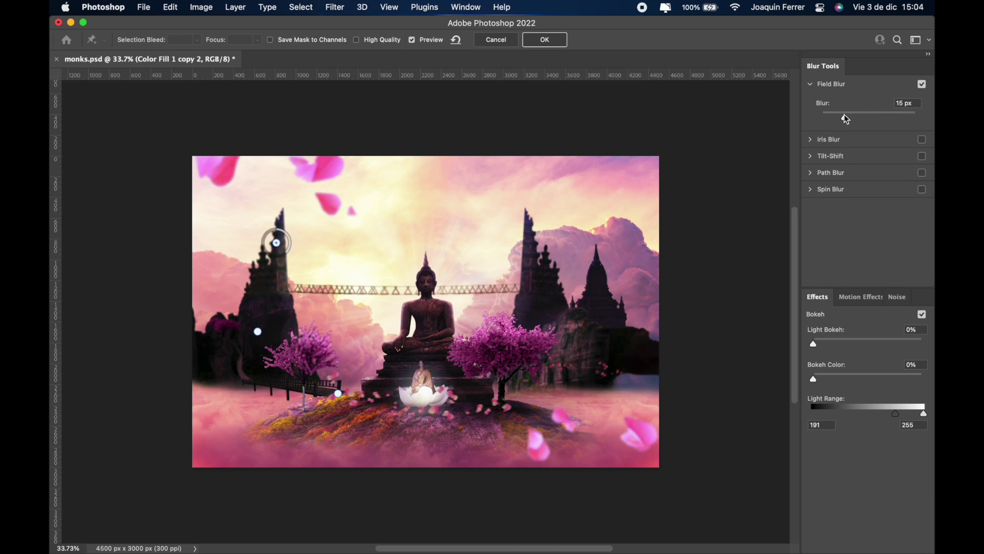
left_click(558, 40)
- Revise the Color Fill 1 copy 2 field blur and give Color Fill 1 a 6 px field blur
scroll(777, 356, "up", 3)
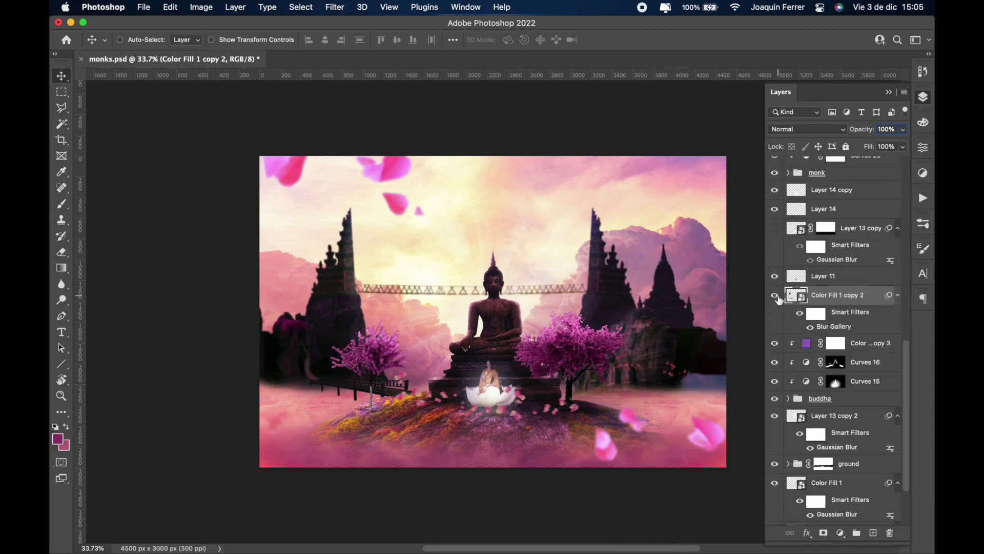
double_click(835, 323)
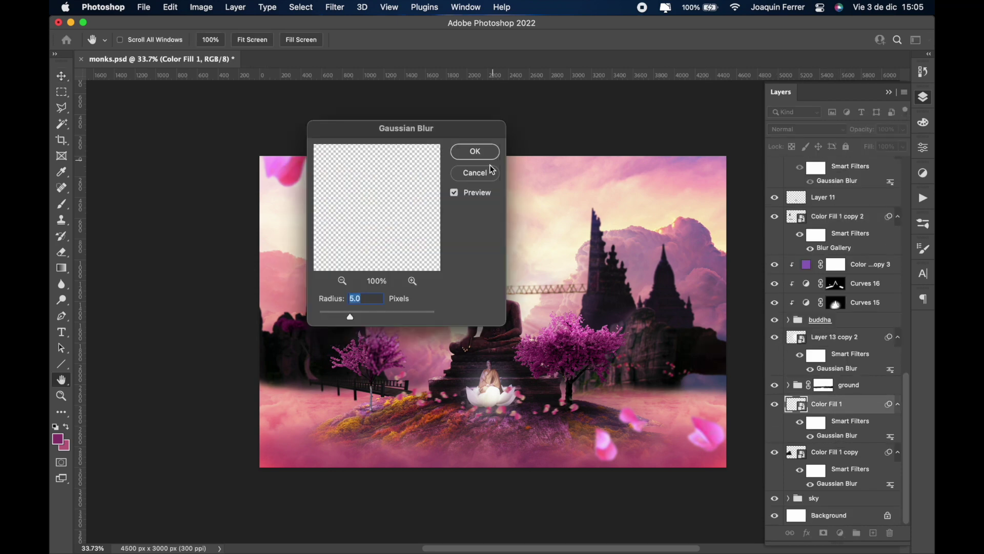
left_click(334, 7)
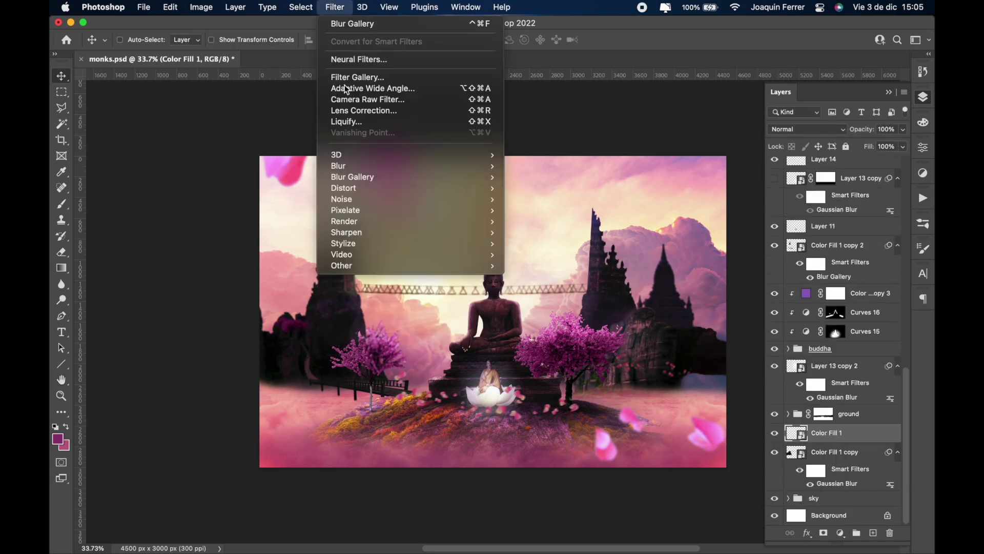
left_click(515, 180)
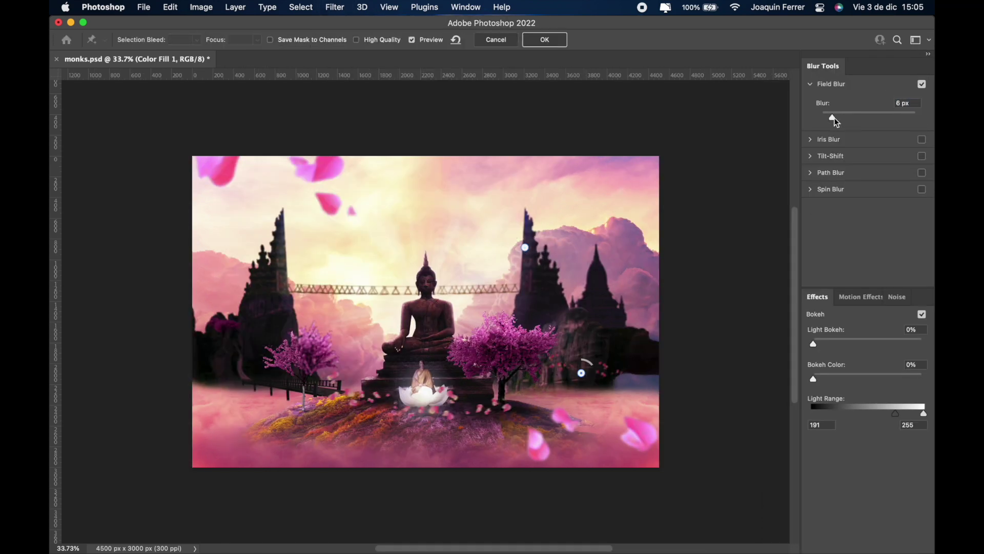
left_click(545, 39)
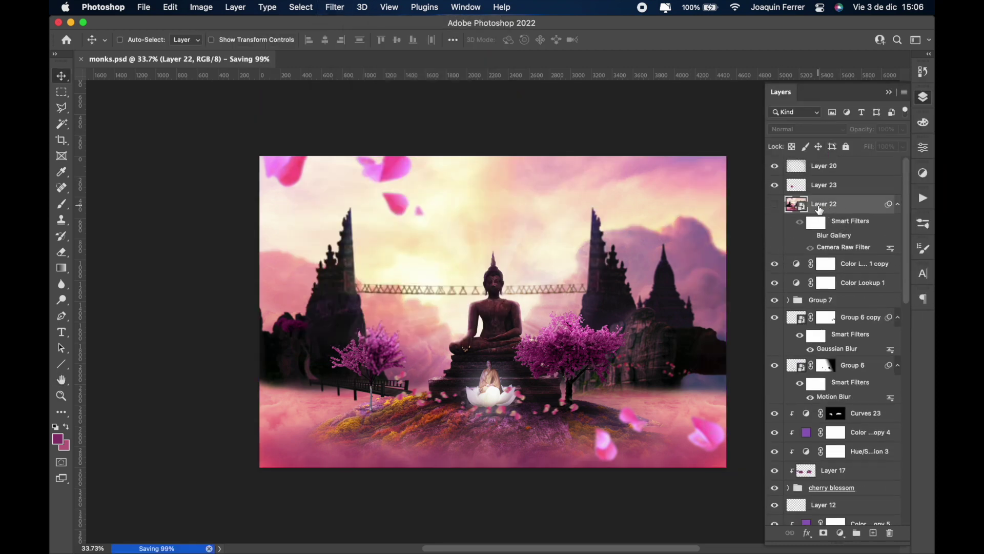
- Stamp all visible layers into a new merged layer with Cmd+Option+Shift+E
key("super+alt+shift+e")
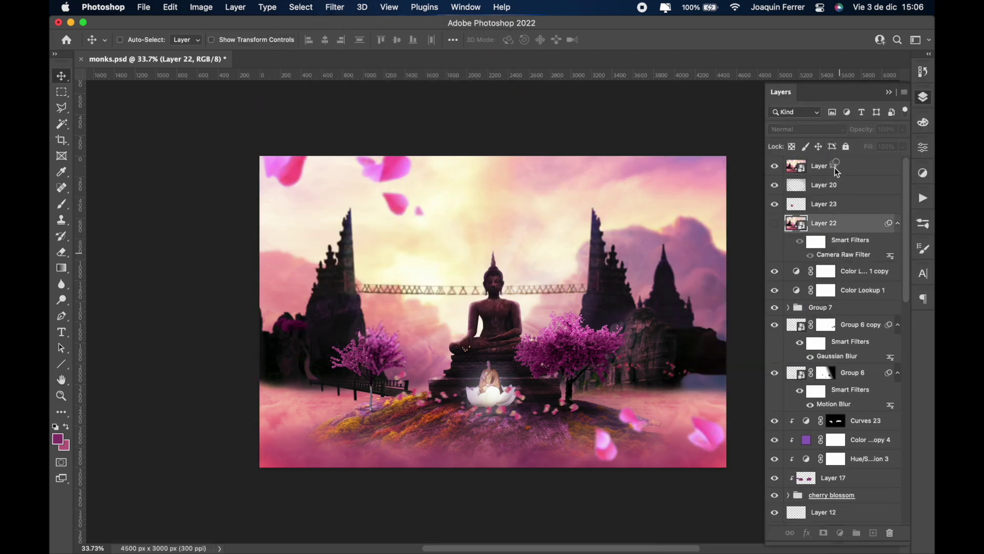